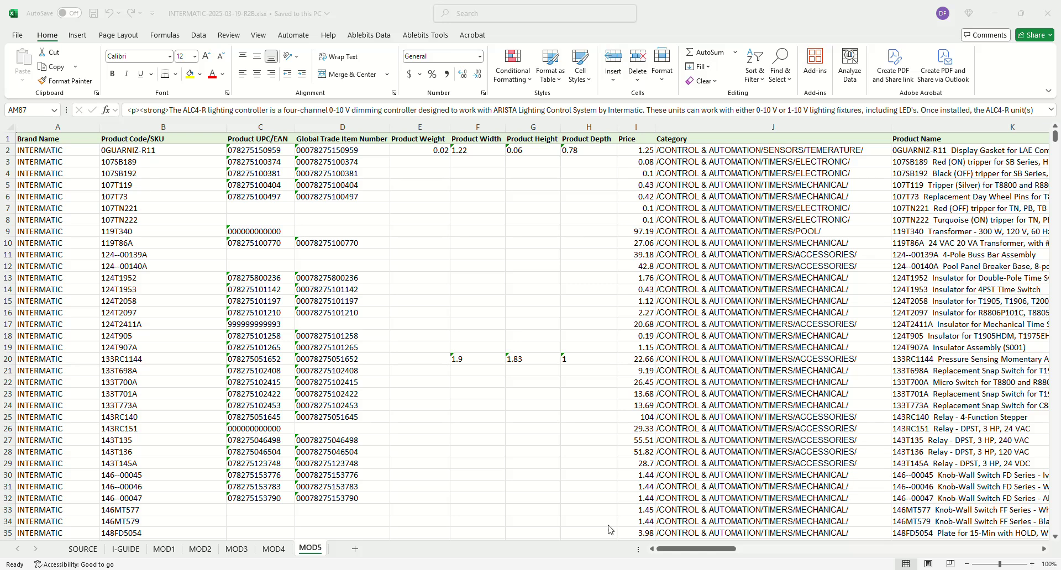
Save the workbook and place a copy of the MOD5 sheet at the end of the sheets.
{"action": "left_click", "coordinate": [274, 100]}
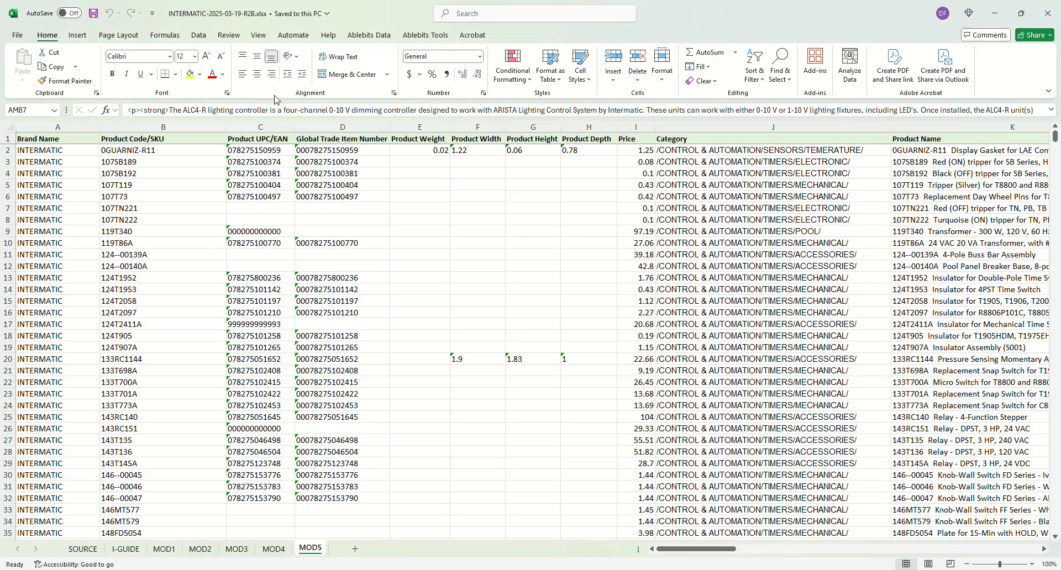
{"action": "left_click", "coordinate": [93, 17]}
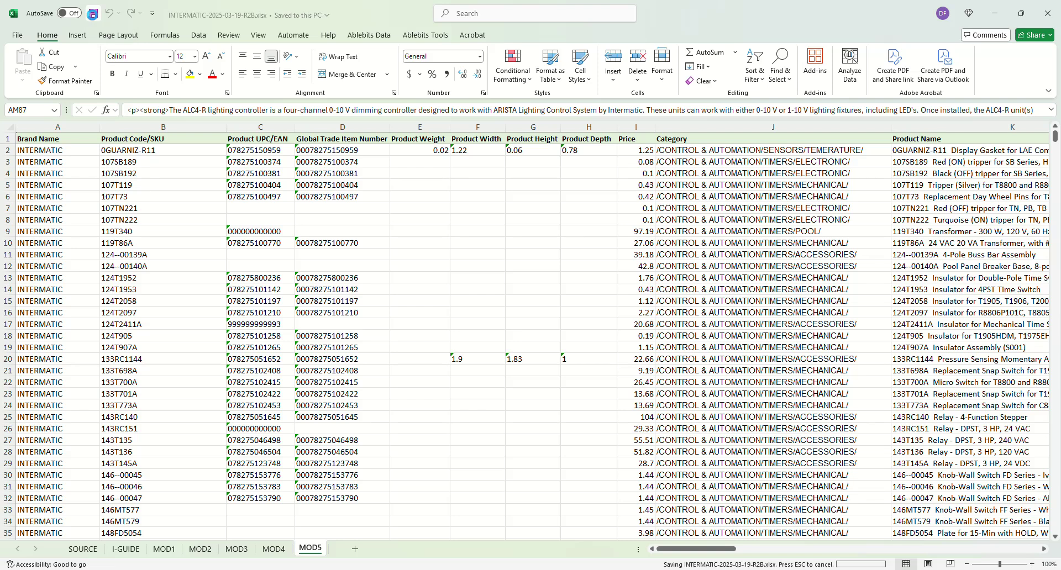
{"action": "right_click", "coordinate": [313, 553]}
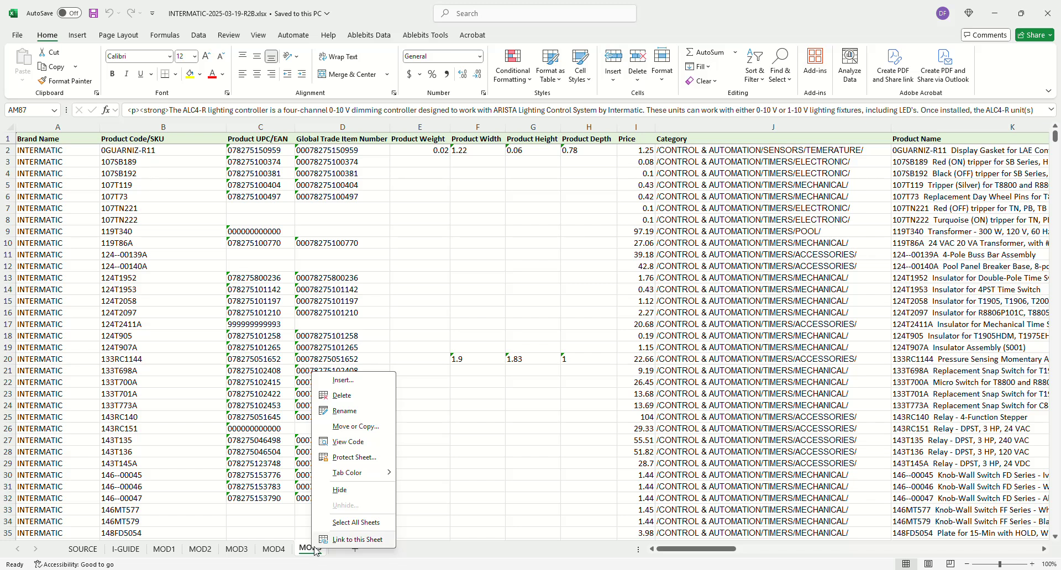
{"action": "left_click", "coordinate": [369, 426]}
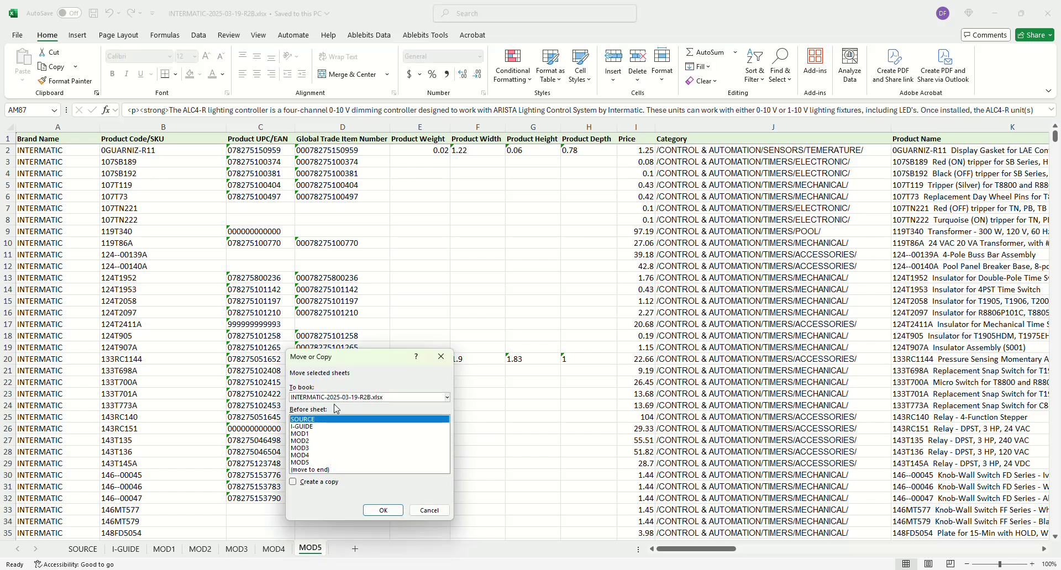
{"action": "left_click", "coordinate": [309, 469]}
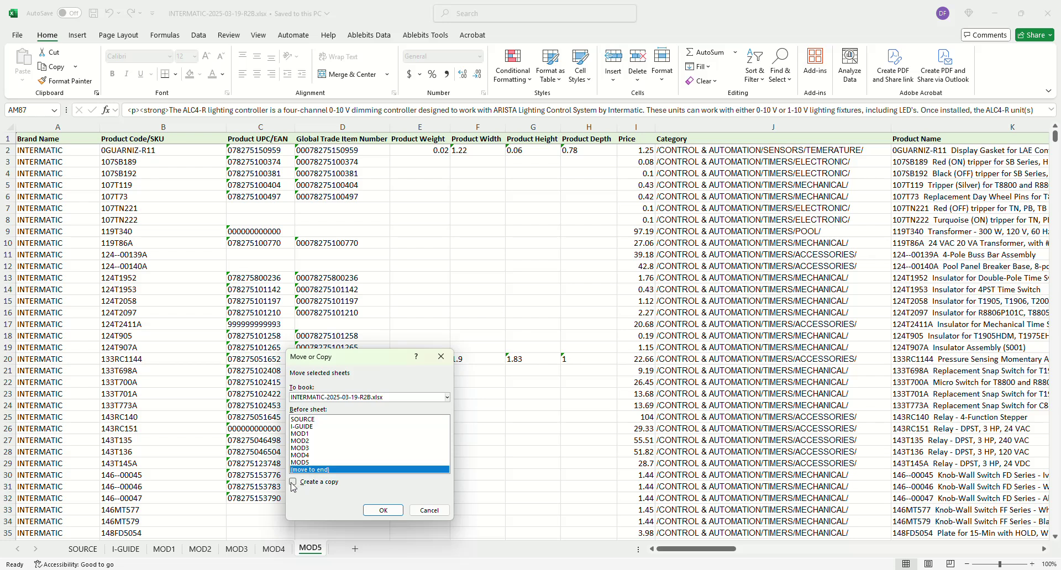
{"action": "left_click", "coordinate": [294, 482]}
{"action": "left_click", "coordinate": [383, 510]}
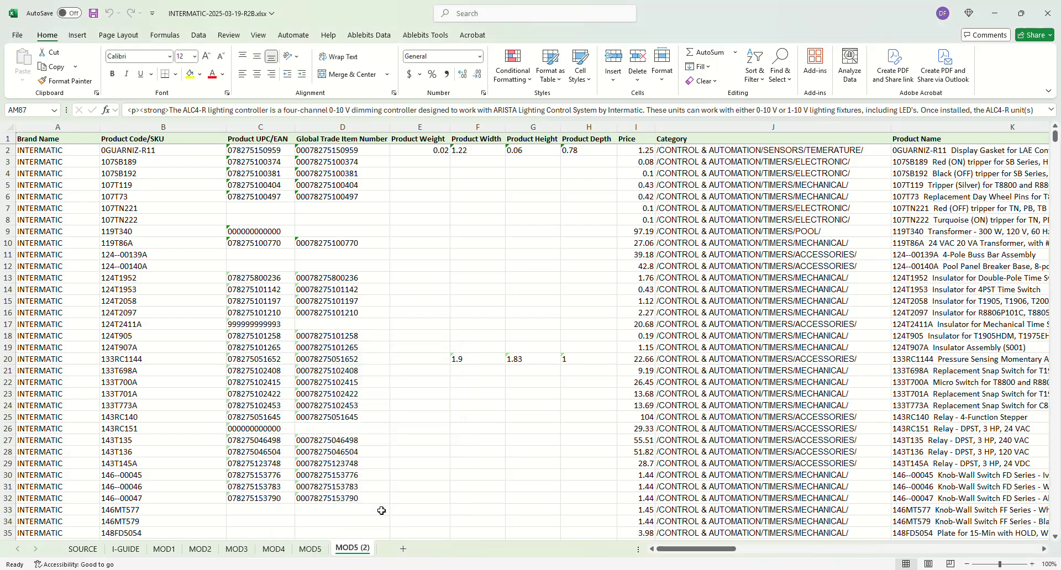
Rename the copied MOD5 sheet as IMPORT.
{"action": "right_click", "coordinate": [348, 554]}
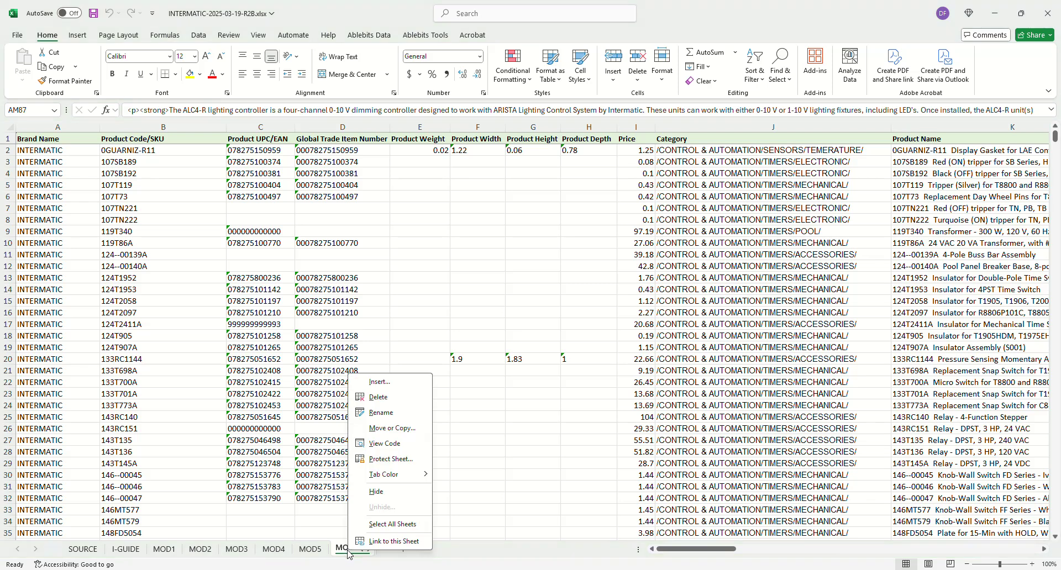
{"action": "left_click", "coordinate": [390, 413]}
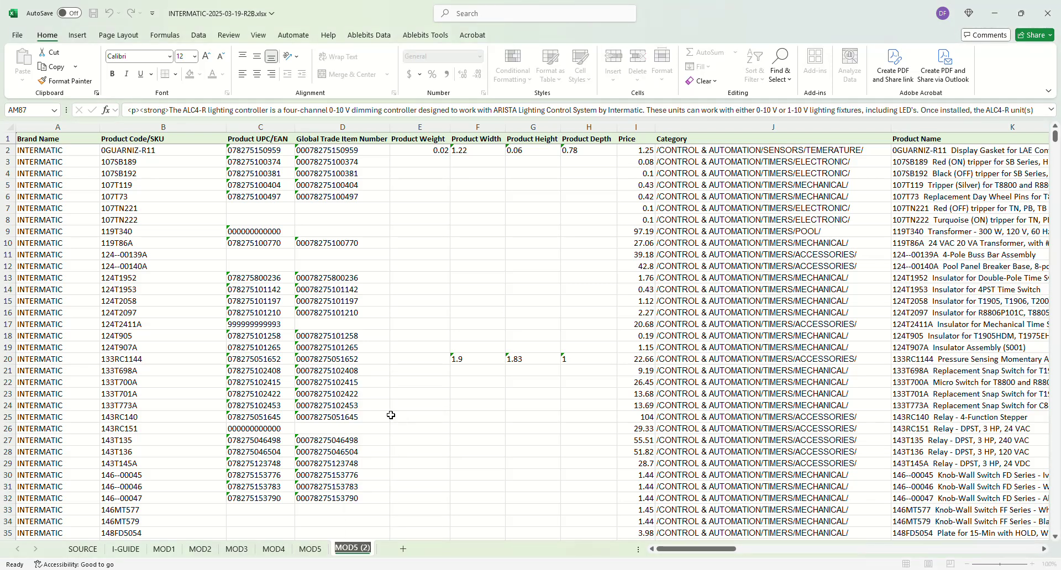
{"action": "type", "text": "IMPORT"}
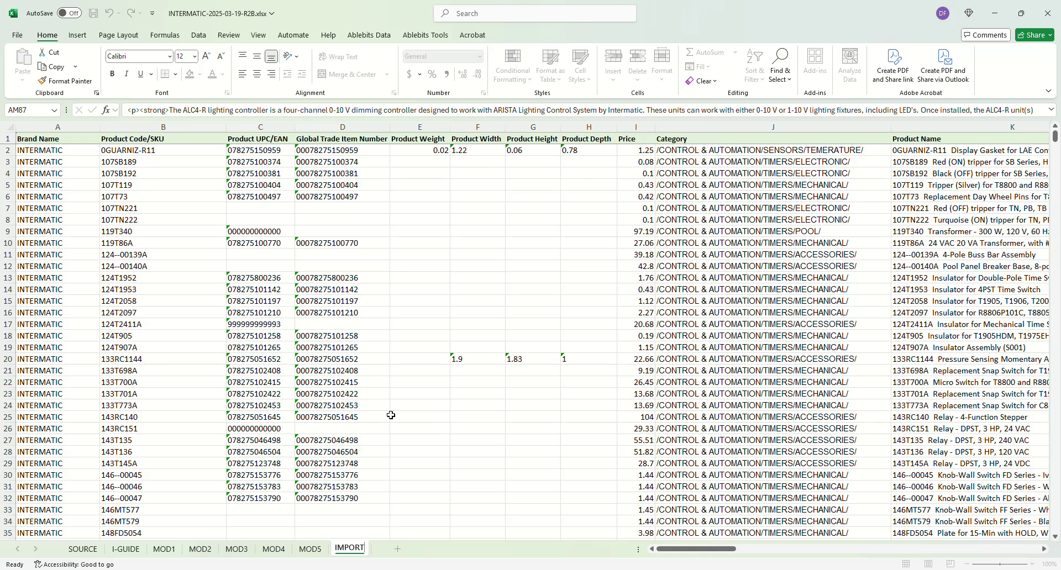
{"action": "left_click", "coordinate": [326, 288]}
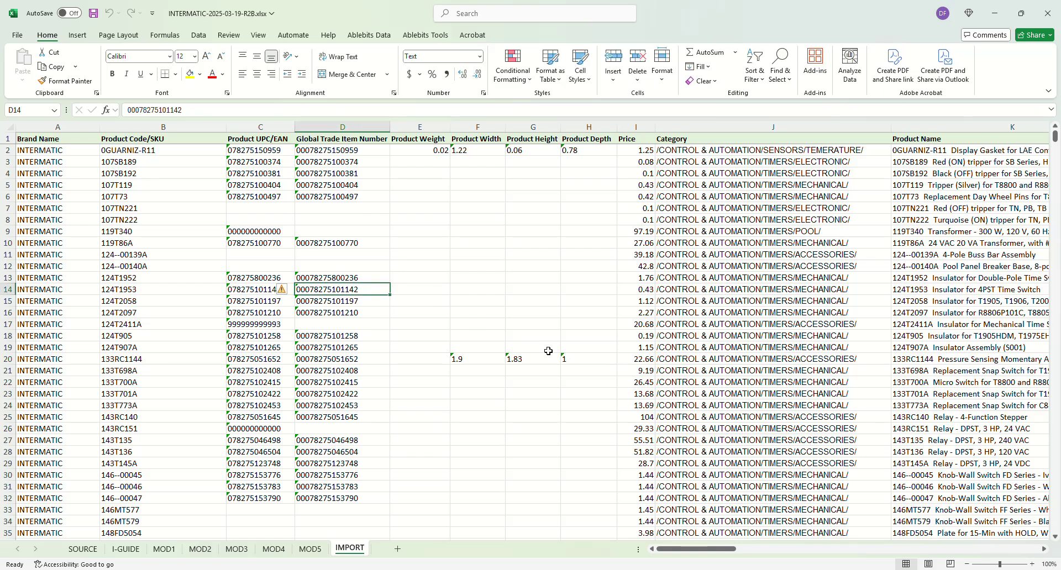
Review the column headers of the IMPORT sheet from Brand Name across to Product Description.
{"action": "left_click", "coordinate": [54, 140]}
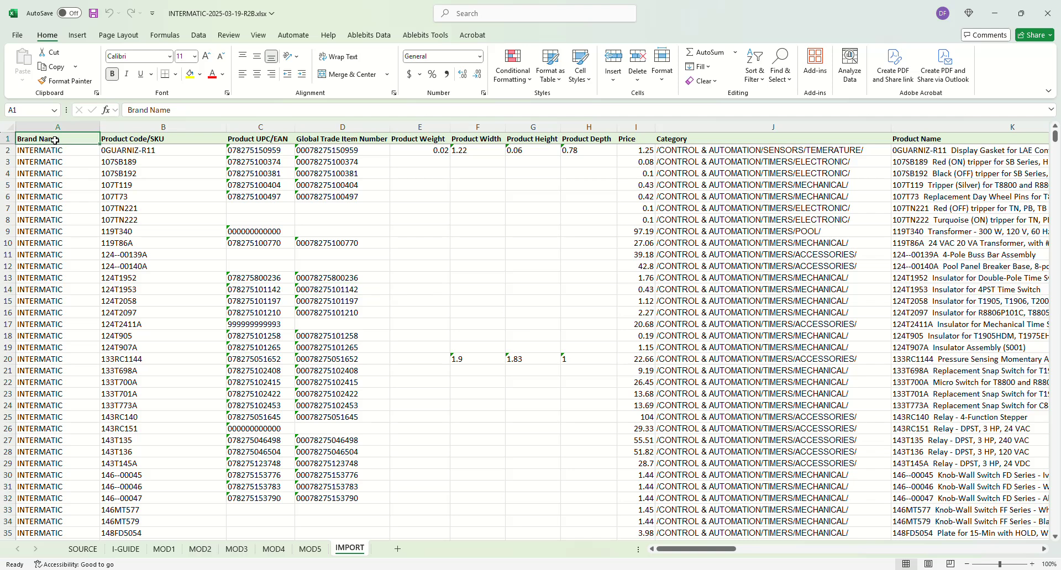
{"action": "left_click", "coordinate": [136, 141]}
{"action": "left_click", "coordinate": [247, 142]}
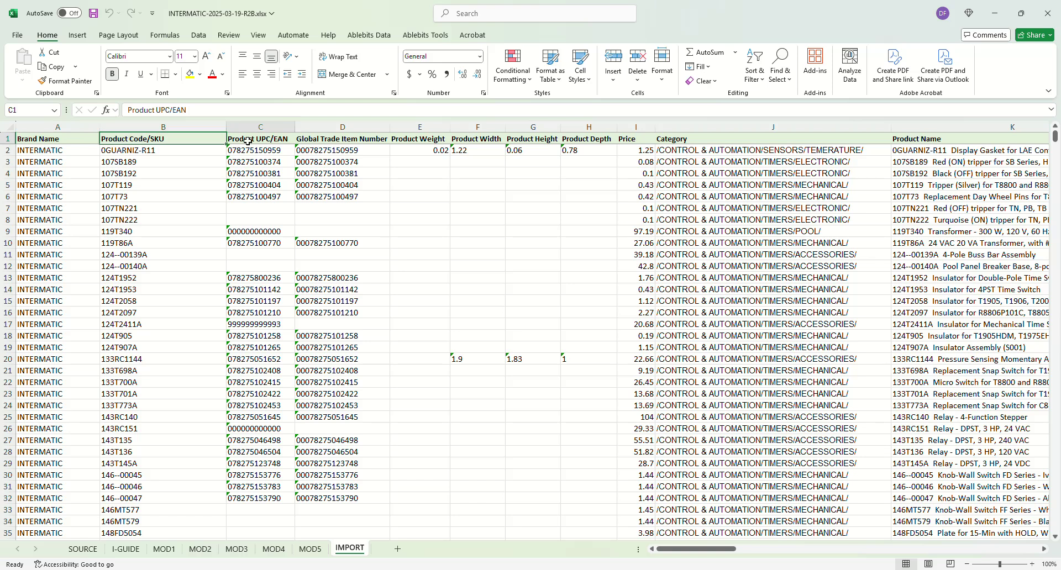
{"action": "left_click", "coordinate": [366, 139]}
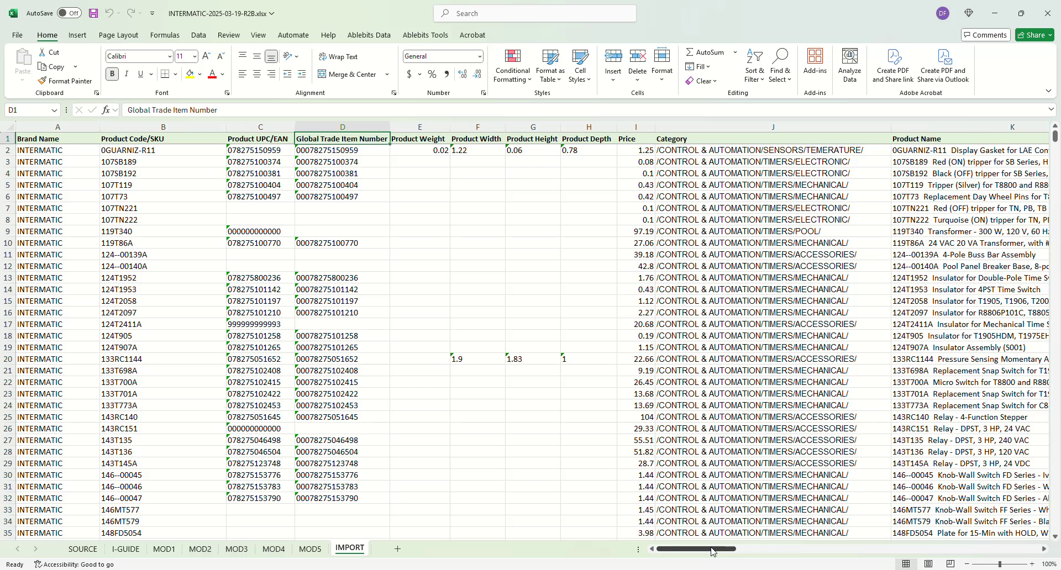
{"action": "left_click_drag", "start_coordinate": [712, 553], "coordinate": [806, 547]}
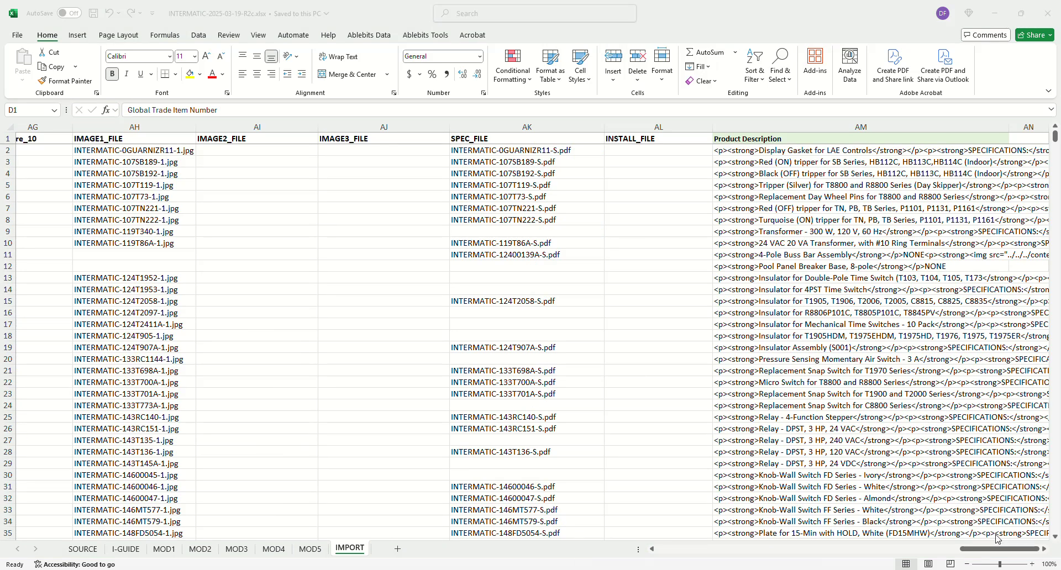
Delete the columns Spec_Name_1 through Spec_Value_4 from the IMPORT sheet.
{"action": "left_click_drag", "start_coordinate": [1014, 554], "coordinate": [833, 558]}
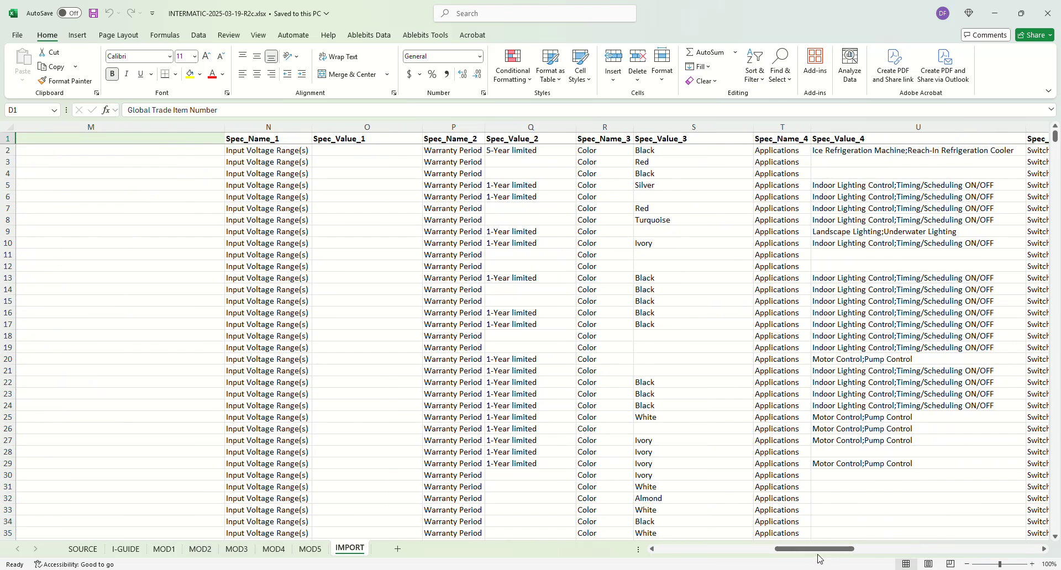
{"action": "left_click", "coordinate": [259, 129]}
{"action": "left_click_drag", "start_coordinate": [258, 131], "coordinate": [882, 180]}
{"action": "right_click", "coordinate": [724, 251]}
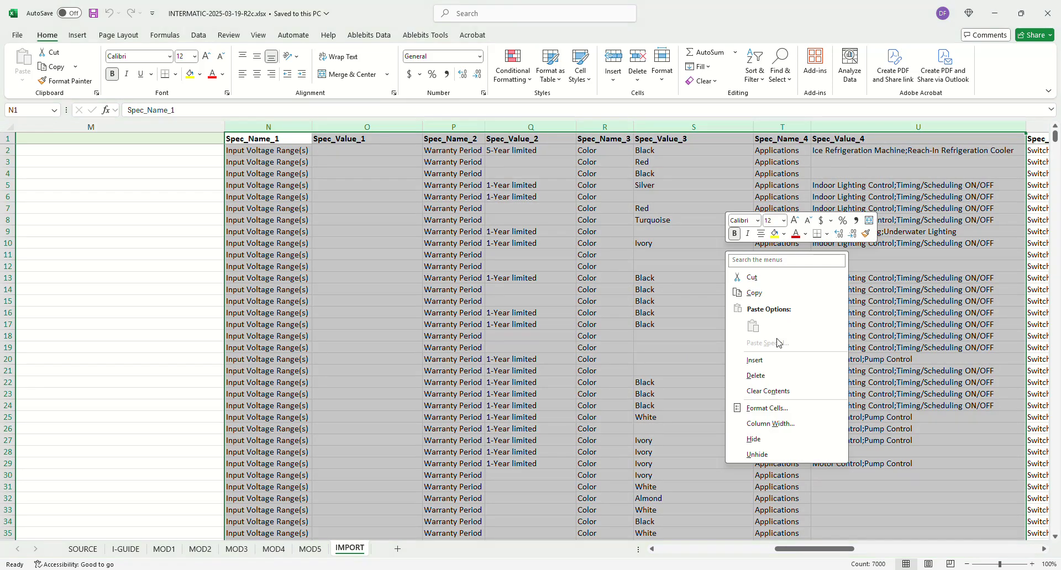
{"action": "left_click", "coordinate": [781, 375]}
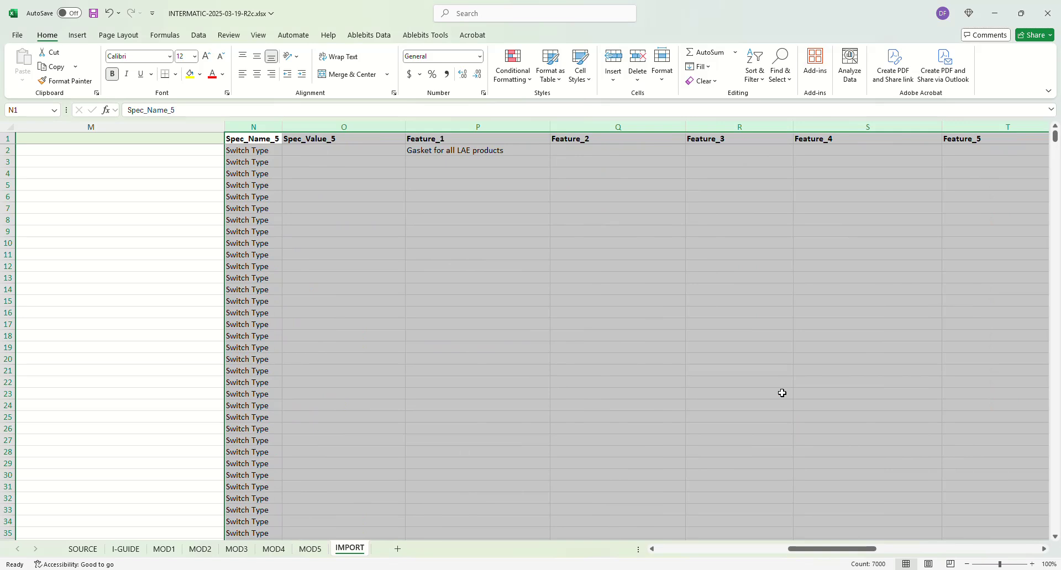
Delete the columns Spec_Name_5 through Feature_6 from the IMPORT sheet.
{"action": "left_click_drag", "start_coordinate": [834, 551], "coordinate": [864, 550]}
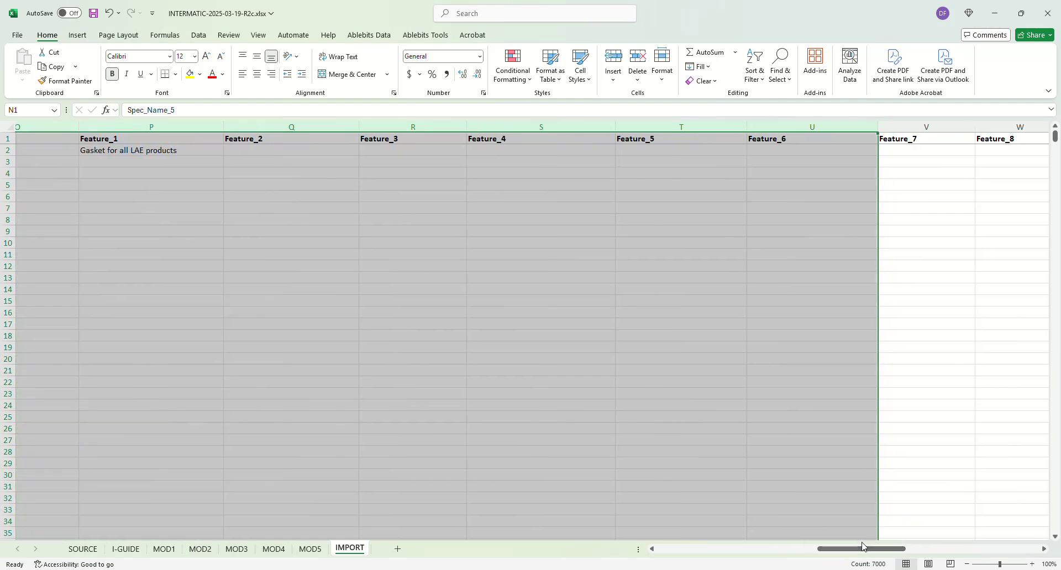
{"action": "right_click", "coordinate": [474, 127]}
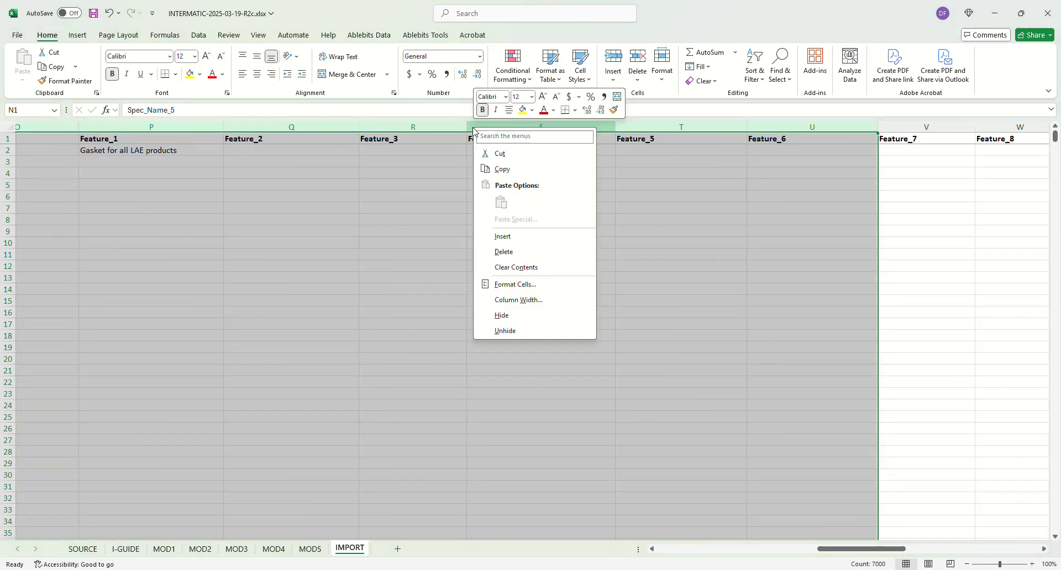
{"action": "left_click", "coordinate": [503, 251]}
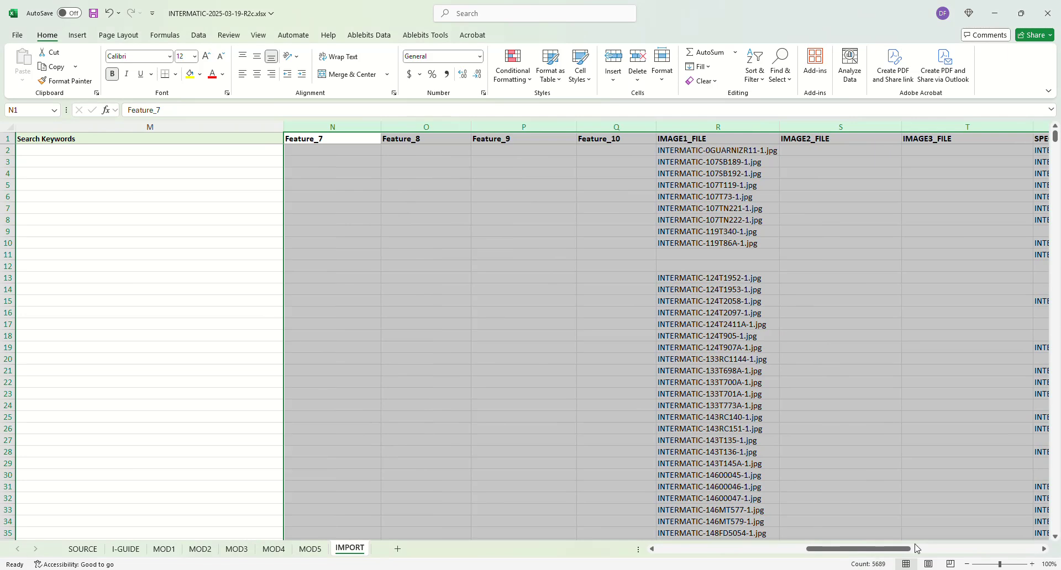
Examine the required fields and example values on the I-GUIDE sheet and compare them with the IMPORT sheet's column headers.
{"action": "left_click_drag", "start_coordinate": [882, 548], "coordinate": [1004, 547]}
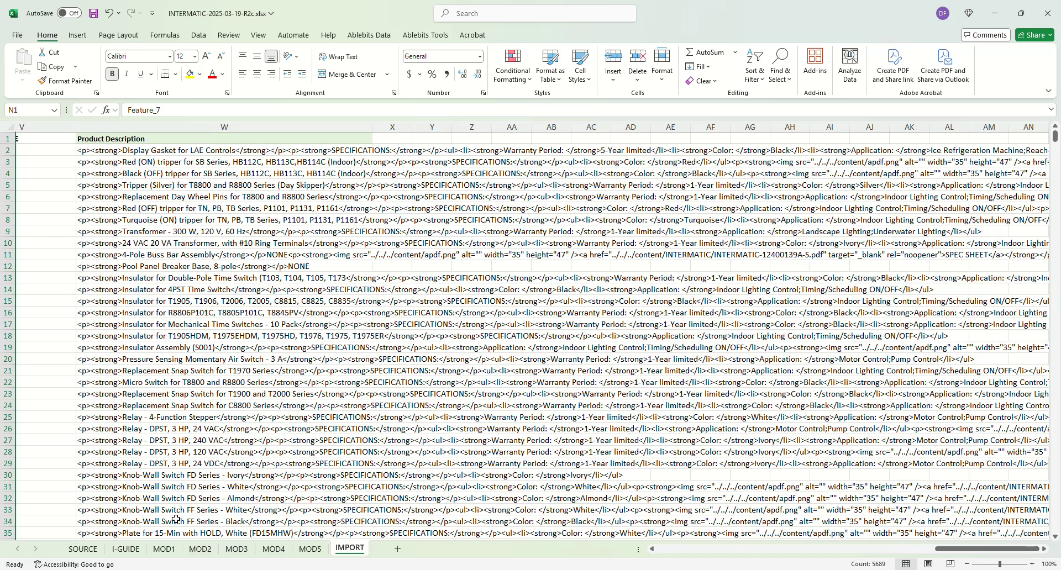
{"action": "left_click", "coordinate": [126, 549]}
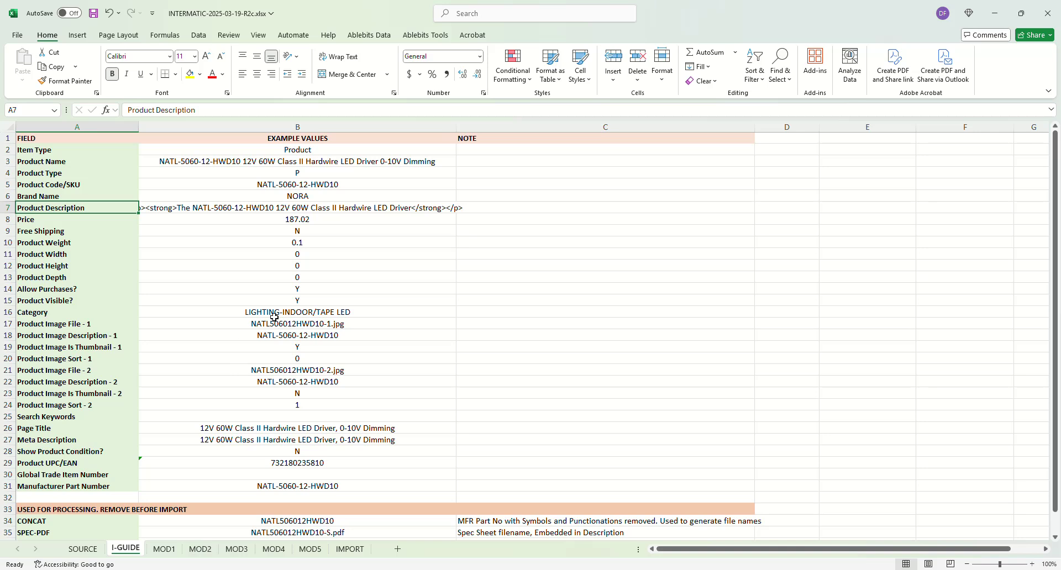
{"action": "left_click", "coordinate": [74, 150]}
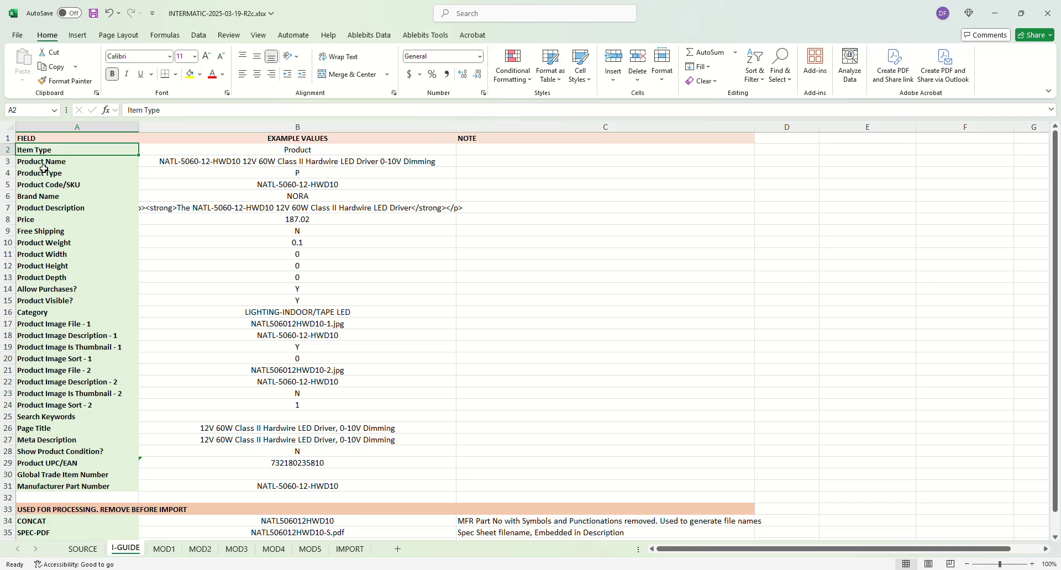
{"action": "left_click", "coordinate": [7, 173]}
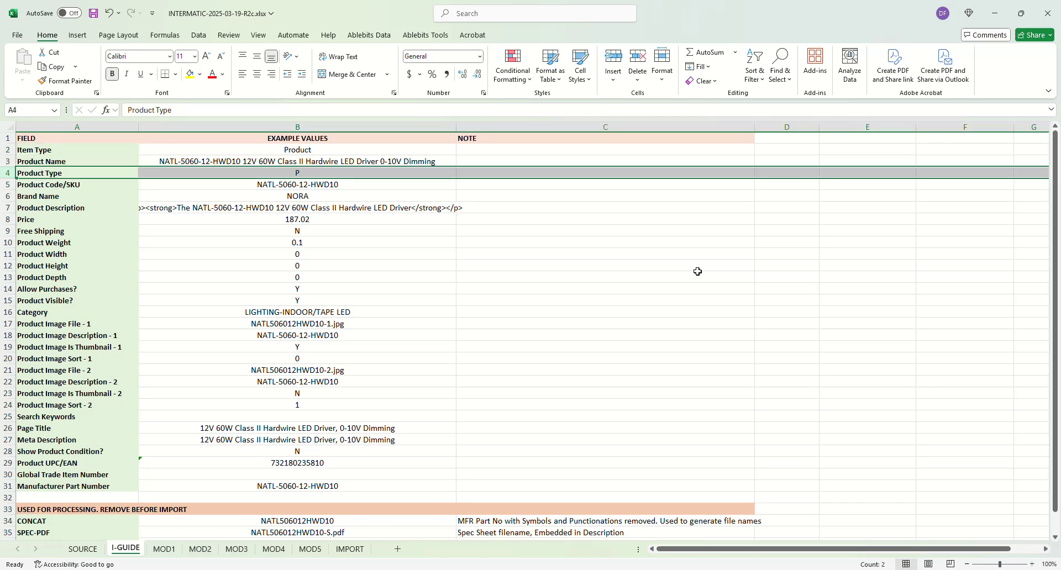
{"action": "left_click", "coordinate": [391, 175]}
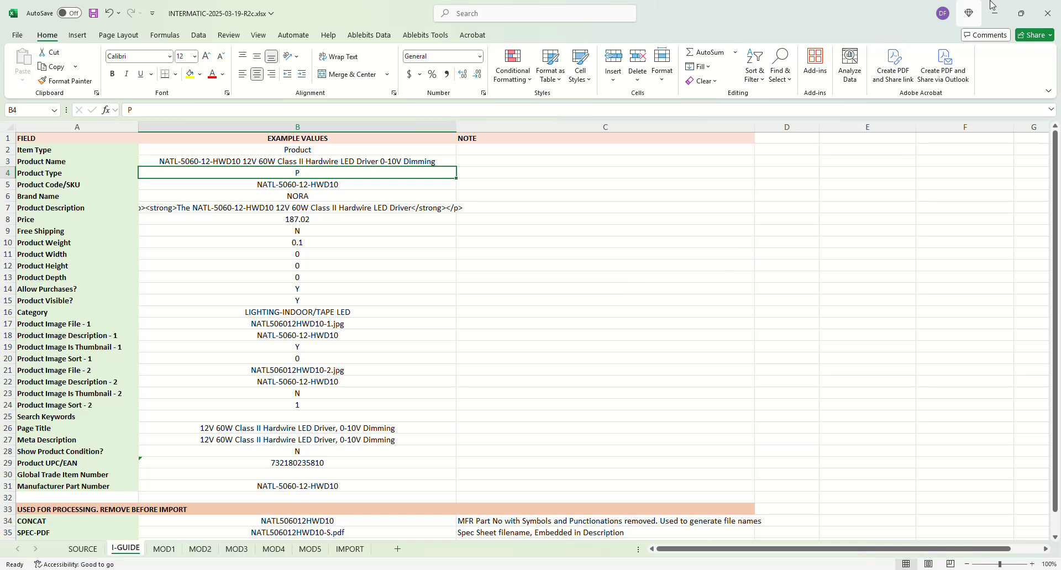
{"action": "left_click", "coordinate": [358, 550]}
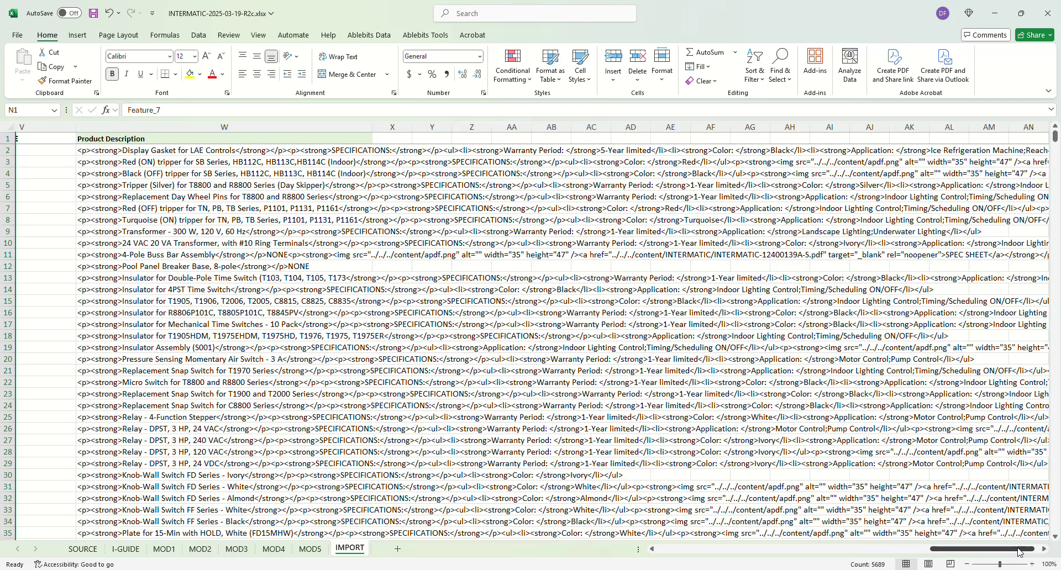
{"action": "left_click_drag", "start_coordinate": [1016, 548], "coordinate": [612, 565]}
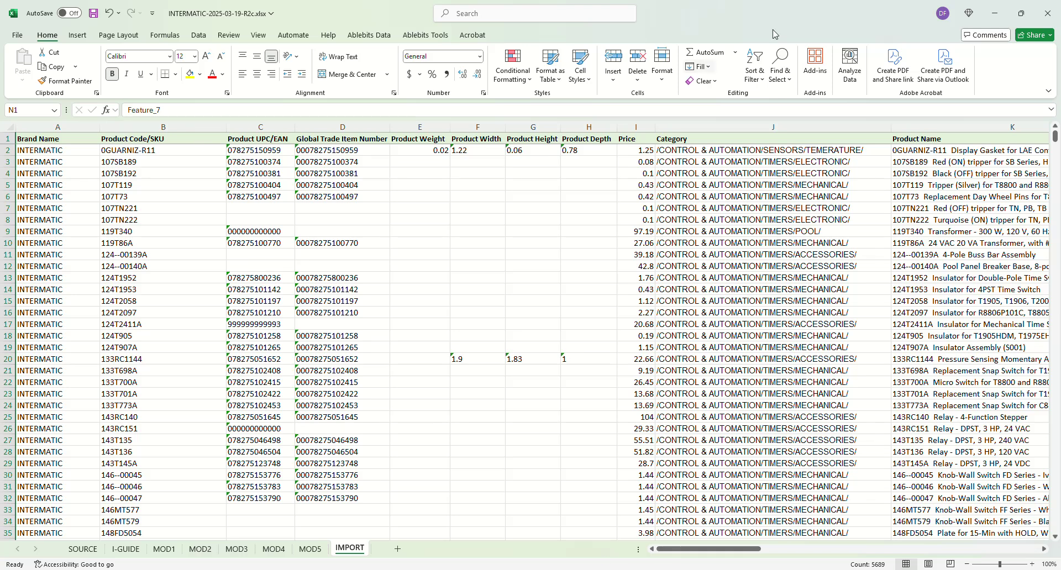
{"action": "left_click", "coordinate": [50, 140]}
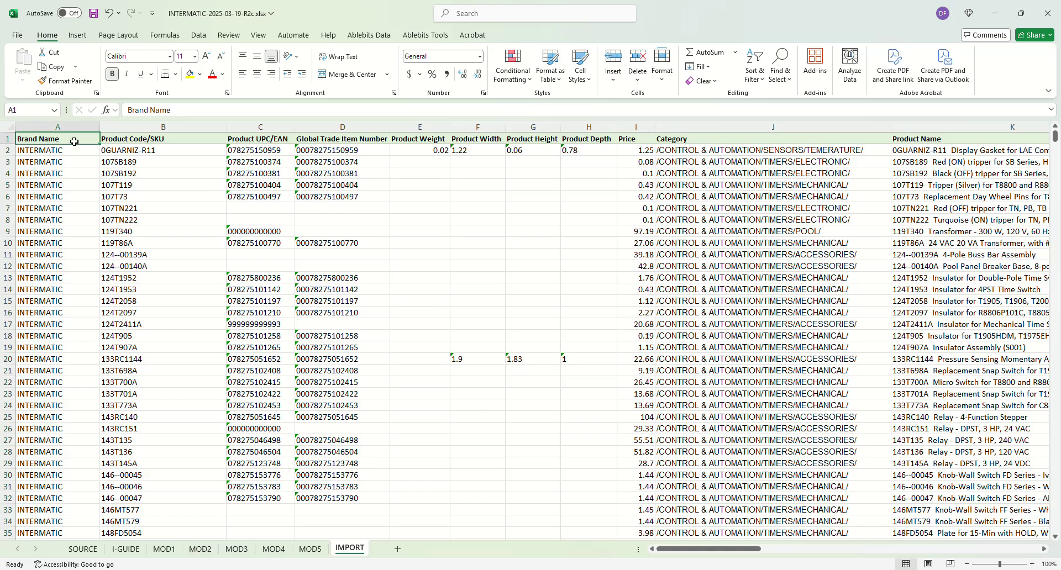
{"action": "left_click", "coordinate": [194, 136]}
{"action": "left_click", "coordinate": [272, 139]}
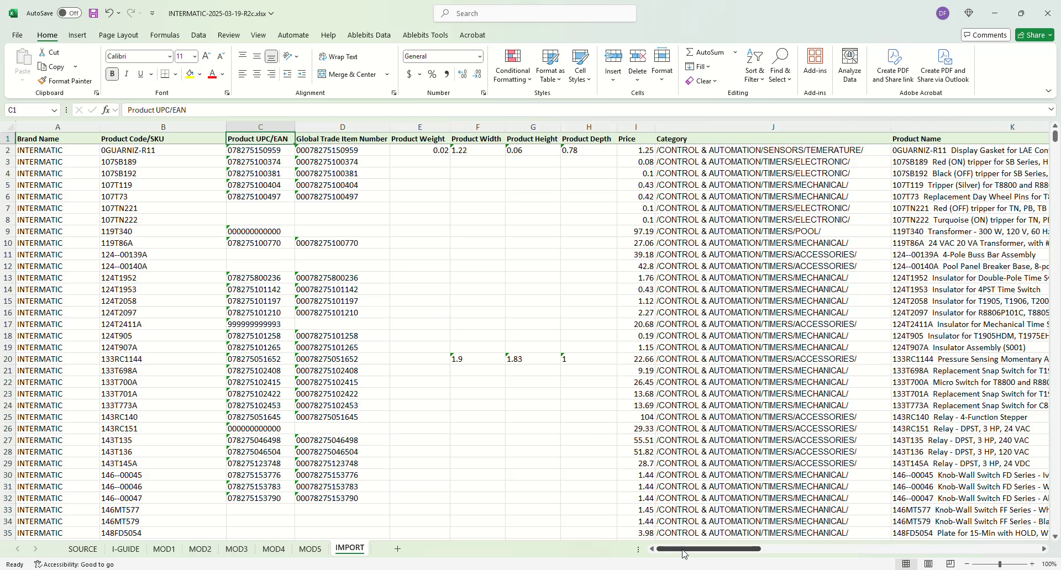
Delete the columns Feature_7 through Feature_10 from the IMPORT sheet.
{"action": "left_click_drag", "start_coordinate": [685, 551], "coordinate": [838, 555]}
{"action": "left_click_drag", "start_coordinate": [294, 125], "coordinate": [588, 142]}
{"action": "right_click", "coordinate": [499, 291]}
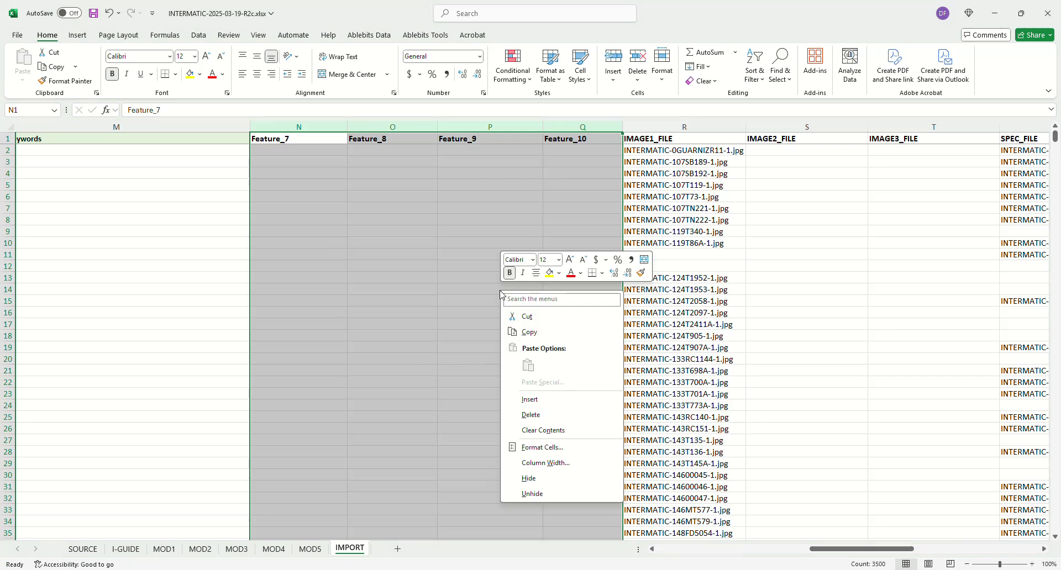
{"action": "left_click", "coordinate": [531, 415]}
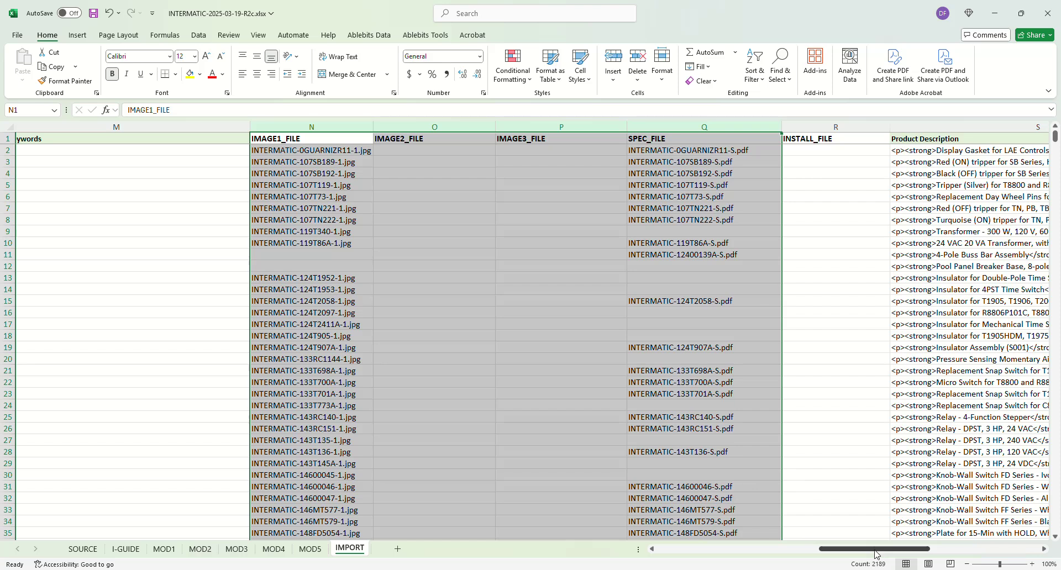
Switch to the V2-IMPORT-GUIDE-R2 workbook, maximize its window and open the NP-ADD sheet.
{"action": "left_click_drag", "start_coordinate": [879, 548], "coordinate": [988, 548]}
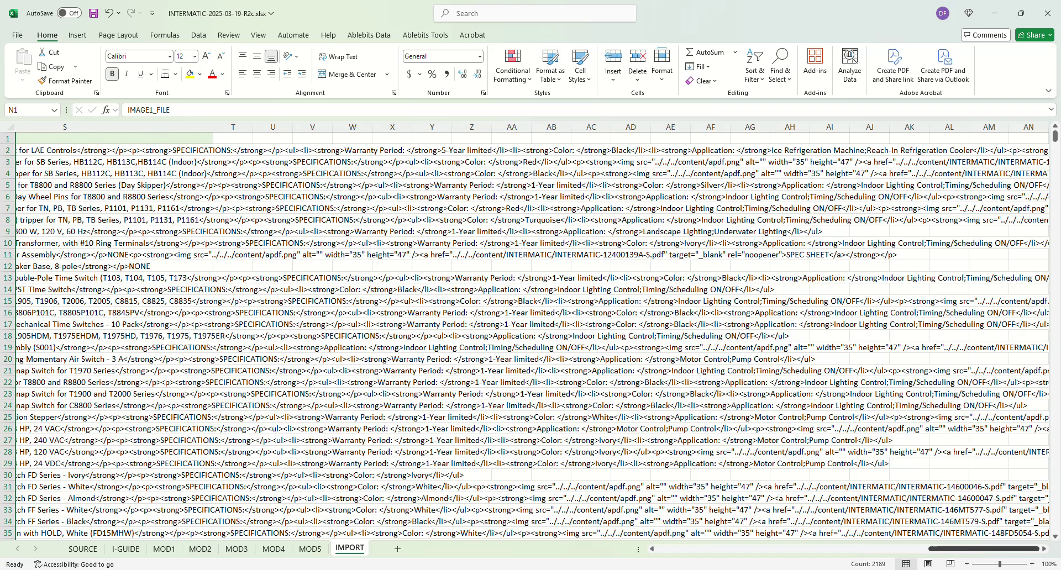
{"action": "left_click_drag", "start_coordinate": [1060, 54], "coordinate": [770, 58]}
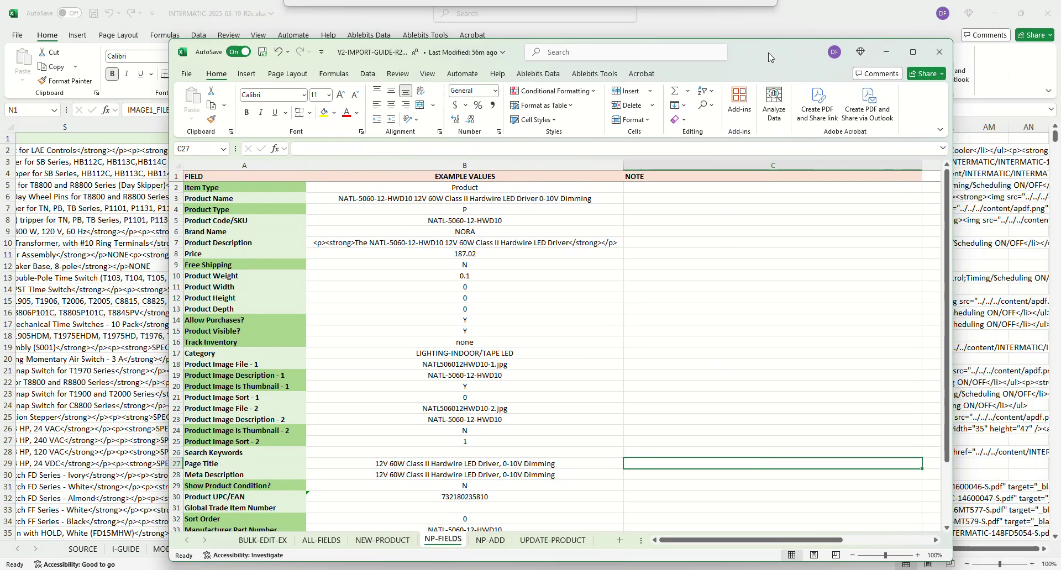
{"action": "left_click", "coordinate": [913, 52]}
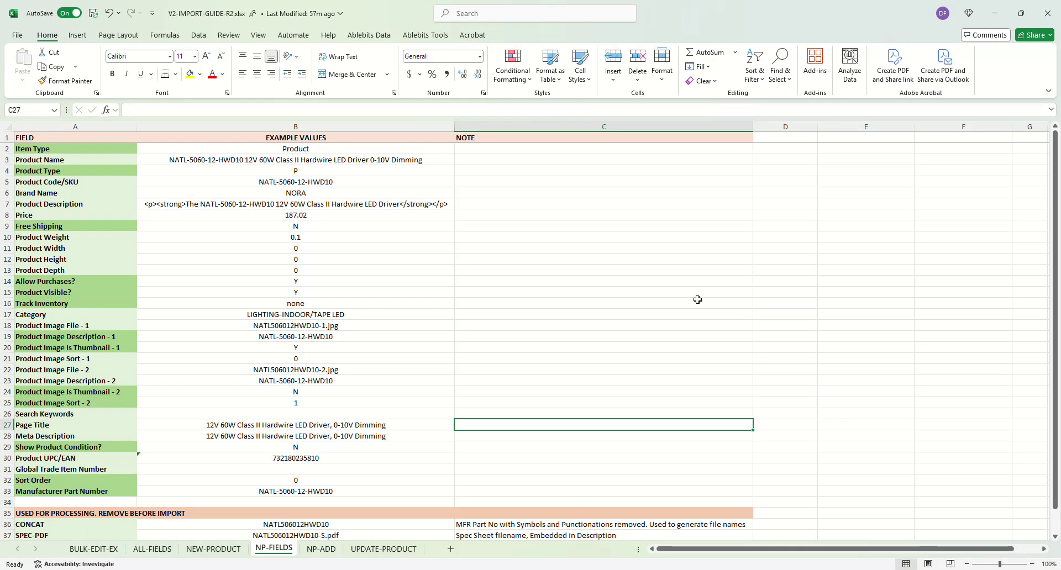
{"action": "left_click", "coordinate": [326, 553]}
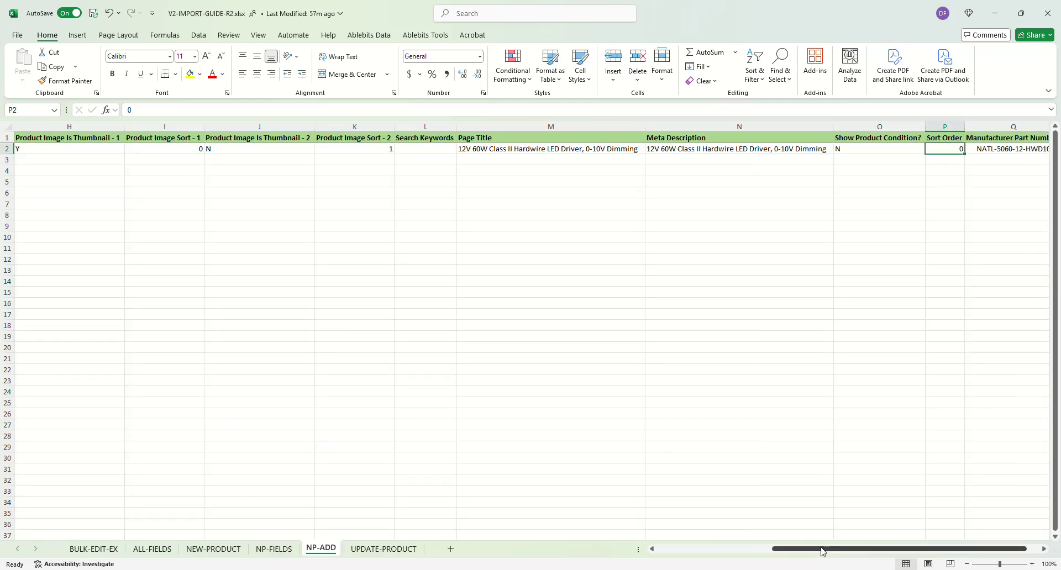
Select the NP-ADD columns starting at Item Type, and select header cell T1 on the IMPORT sheet of INTERMATIC-2025-03-19-R2c.
{"action": "left_click_drag", "start_coordinate": [817, 549], "coordinate": [641, 552]}
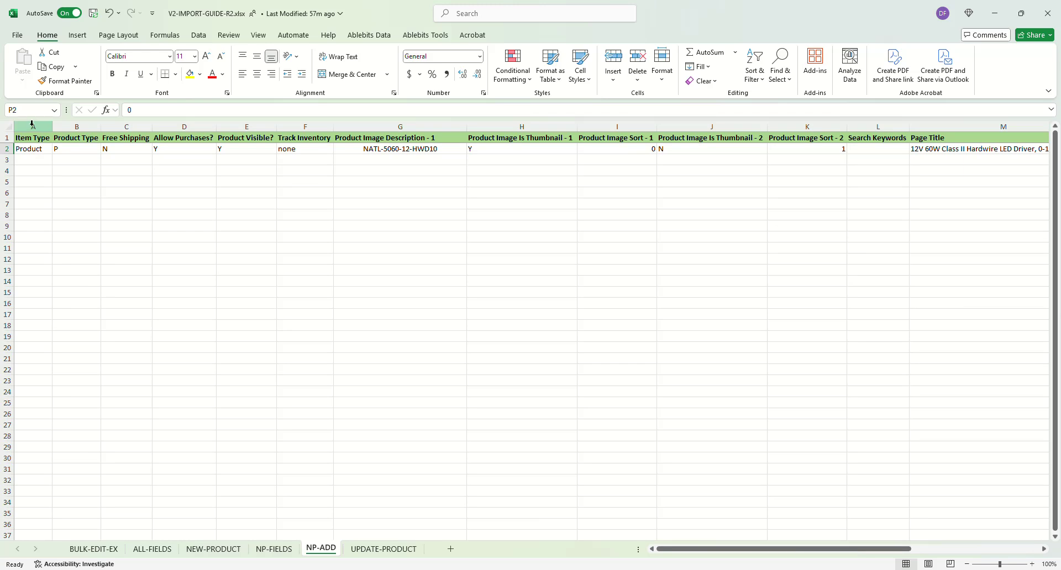
{"action": "left_click_drag", "start_coordinate": [32, 124], "coordinate": [1049, 174]}
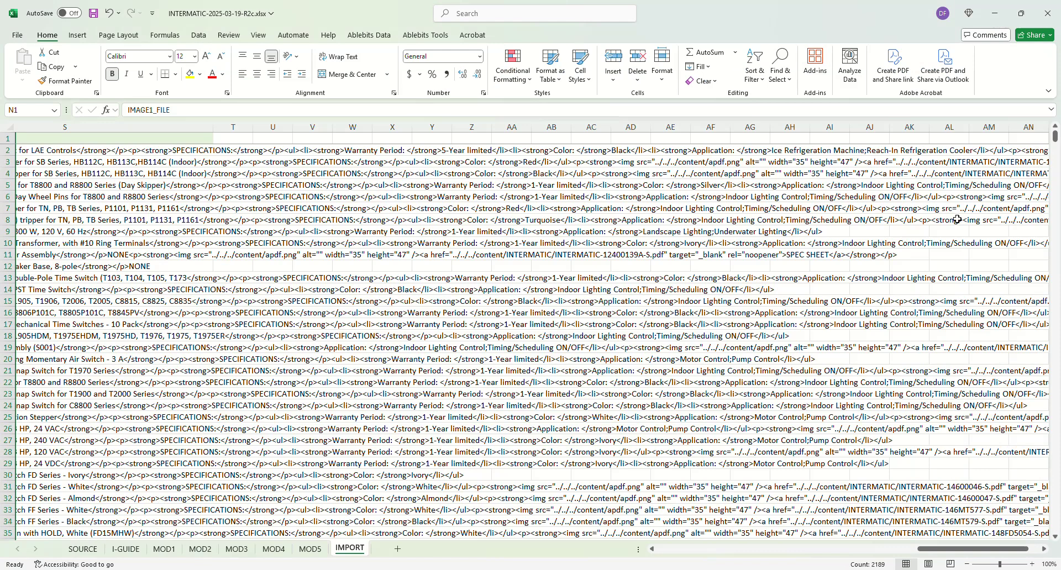
{"action": "left_click", "coordinate": [231, 141]}
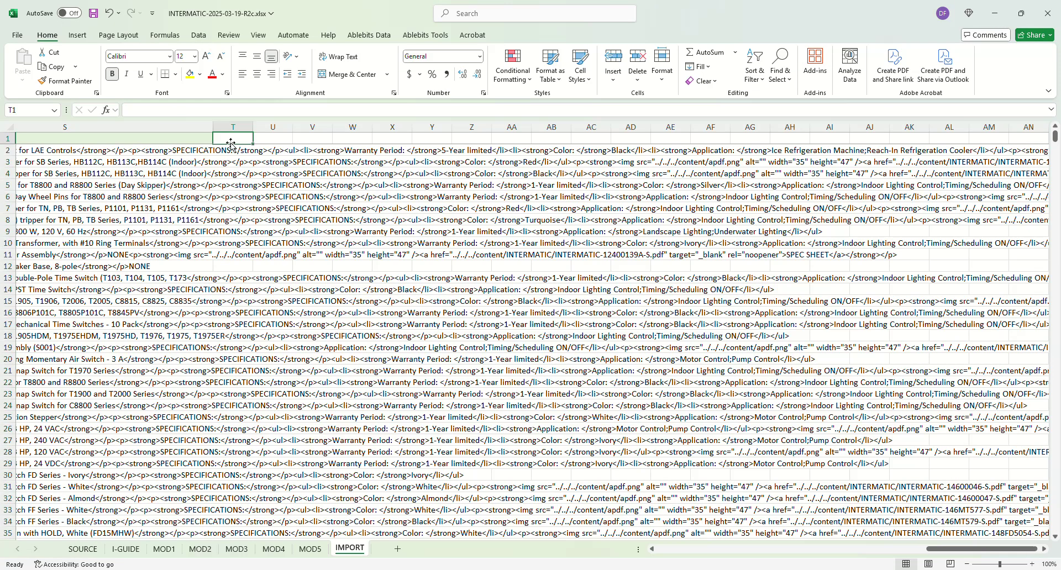
{"action": "mouse_move", "coordinate": [972, 549]}
{"action": "left_mouse_down"}
{"action": "mouse_move", "coordinate": [575, 550]}
{"action": "mouse_move", "coordinate": [972, 550]}
{"action": "left_mouse_up"}
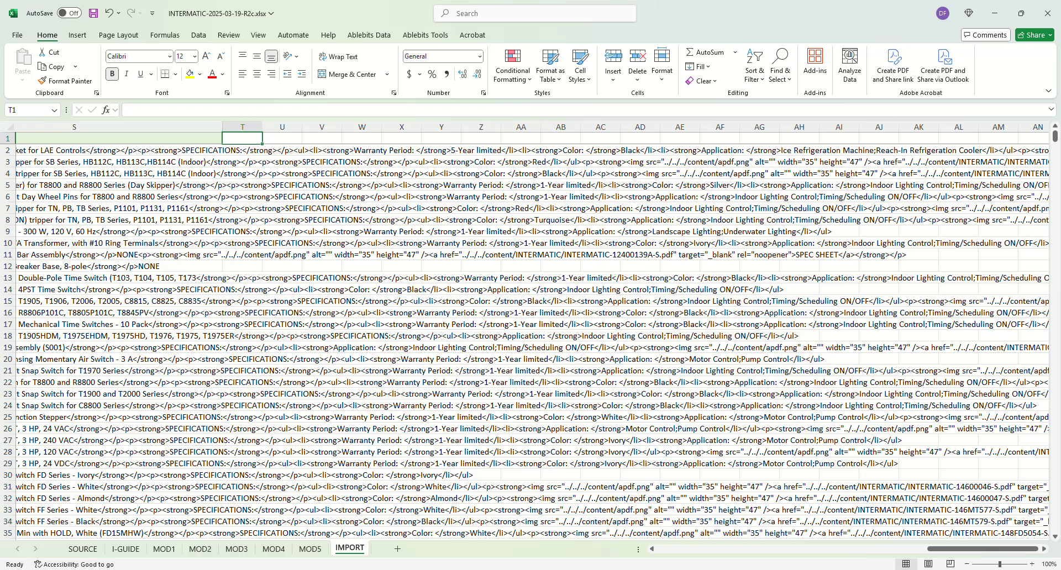
Switch to the INTERMATIC-2025-03-19-R2 workbook and examine the Item Type, Product Type, Free Shipping and Allow Purchases? columns on its IMPORT sheet.
{"action": "key", "text": "alt+Tab"}
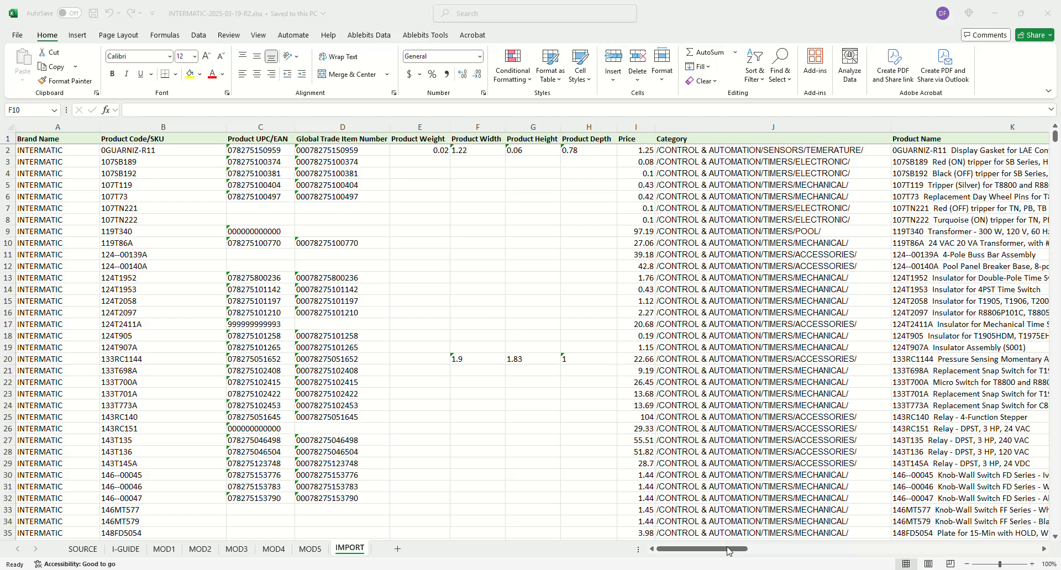
{"action": "left_click_drag", "start_coordinate": [729, 551], "coordinate": [815, 546]}
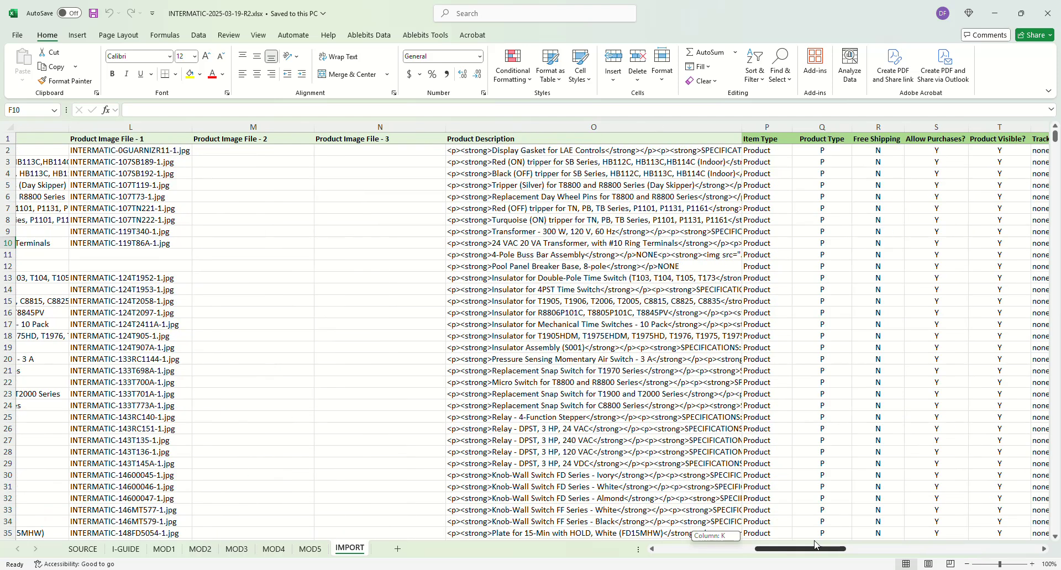
{"action": "left_click_drag", "start_coordinate": [816, 546], "coordinate": [837, 519]}
{"action": "left_click", "coordinate": [497, 127]}
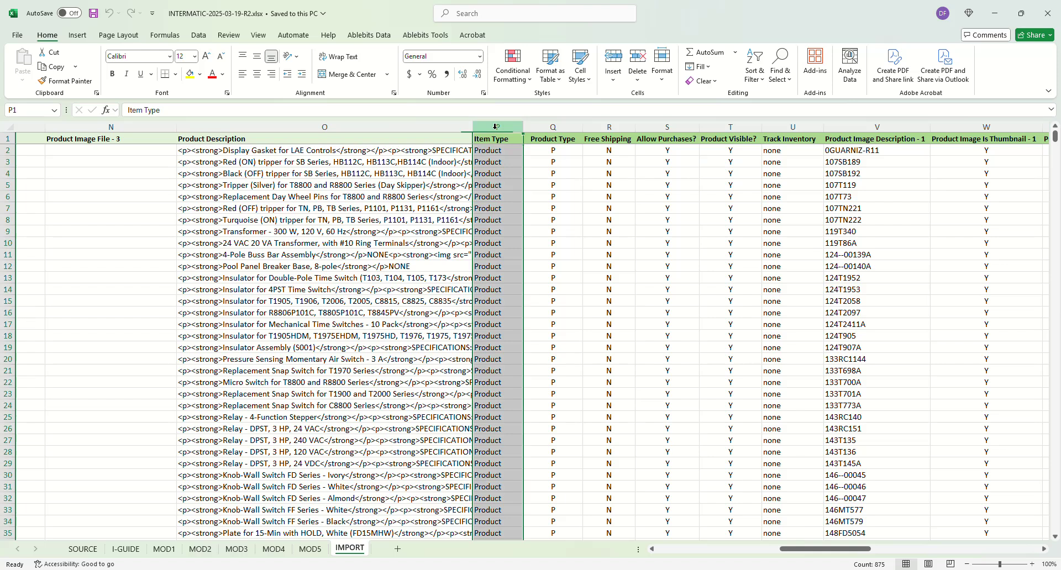
{"action": "left_click", "coordinate": [564, 125]}
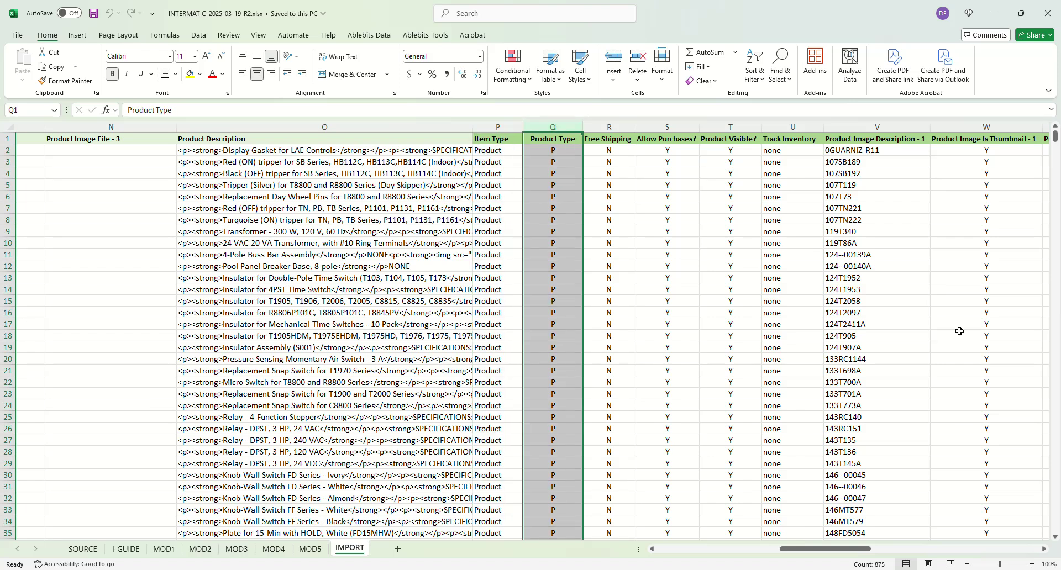
{"action": "left_click", "coordinate": [627, 126]}
{"action": "left_click", "coordinate": [687, 127]}
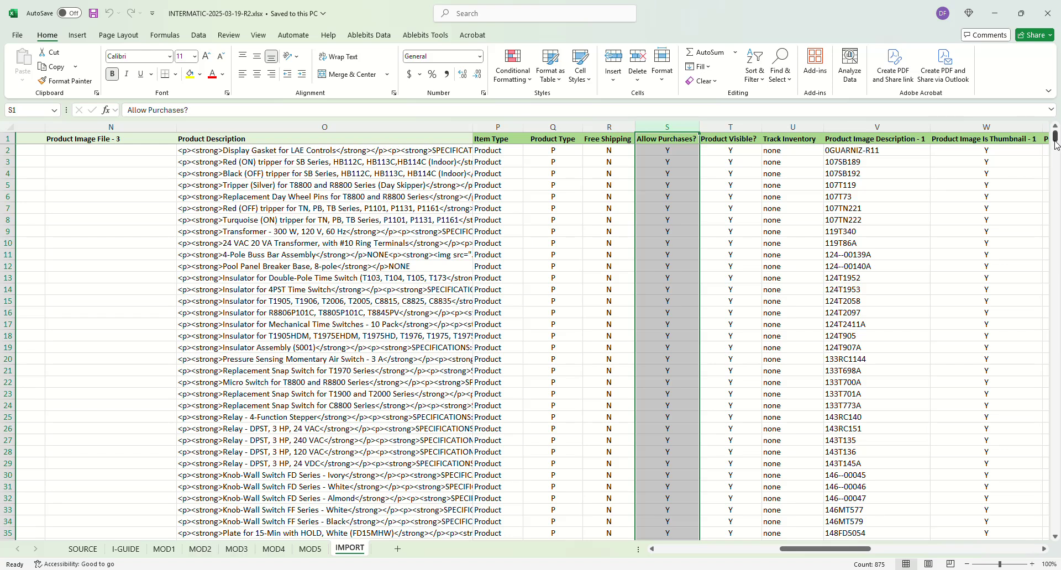
{"action": "left_click", "coordinate": [574, 154]}
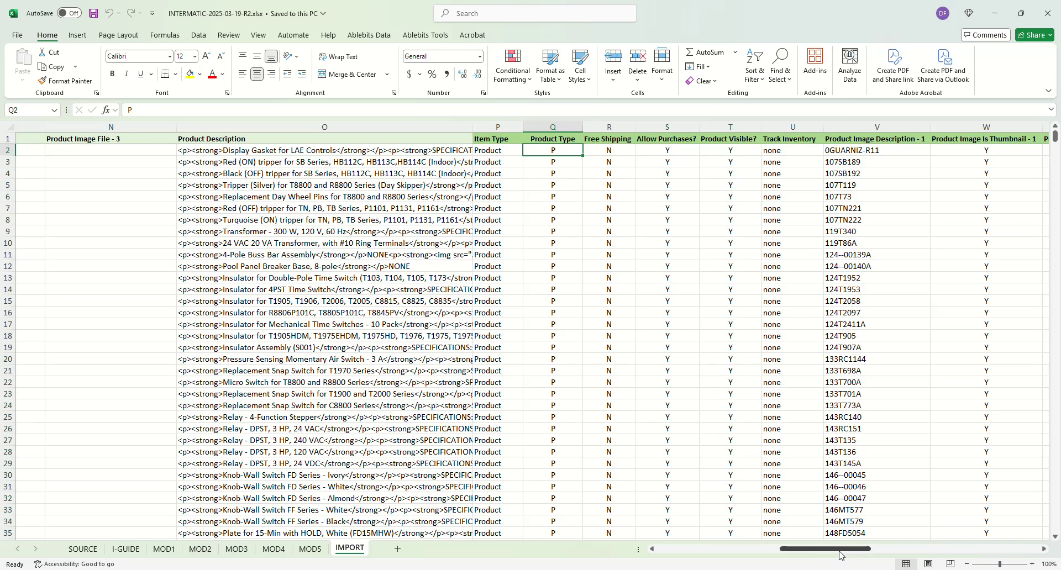
Examine the IMPORT sheet's remaining added columns, from Product Image Description - 1 through Page Title and Meta Description to Manufacturer Part Number.
{"action": "left_click_drag", "start_coordinate": [839, 551], "coordinate": [864, 551]}
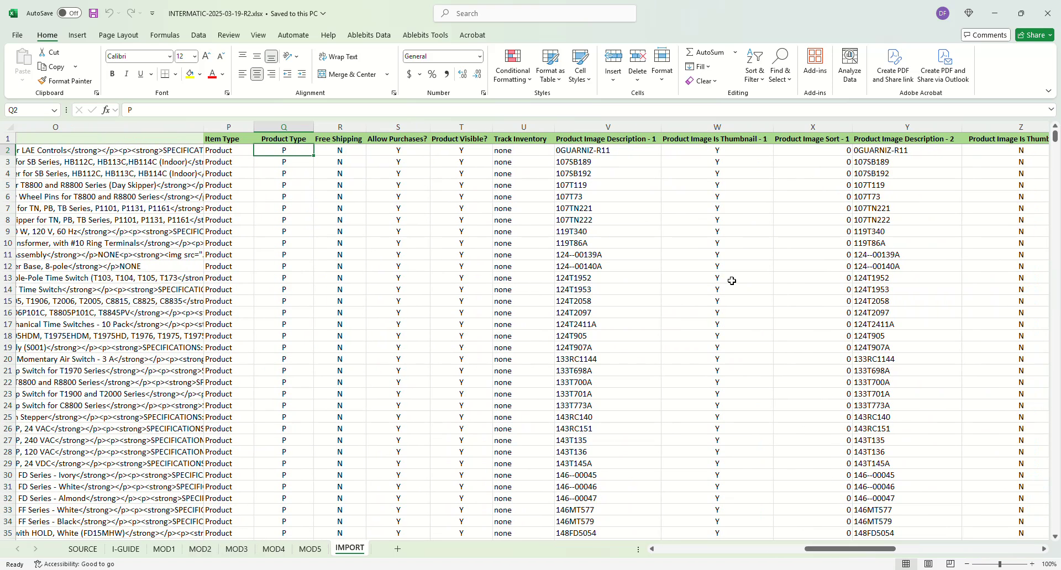
{"action": "left_click", "coordinate": [628, 125]}
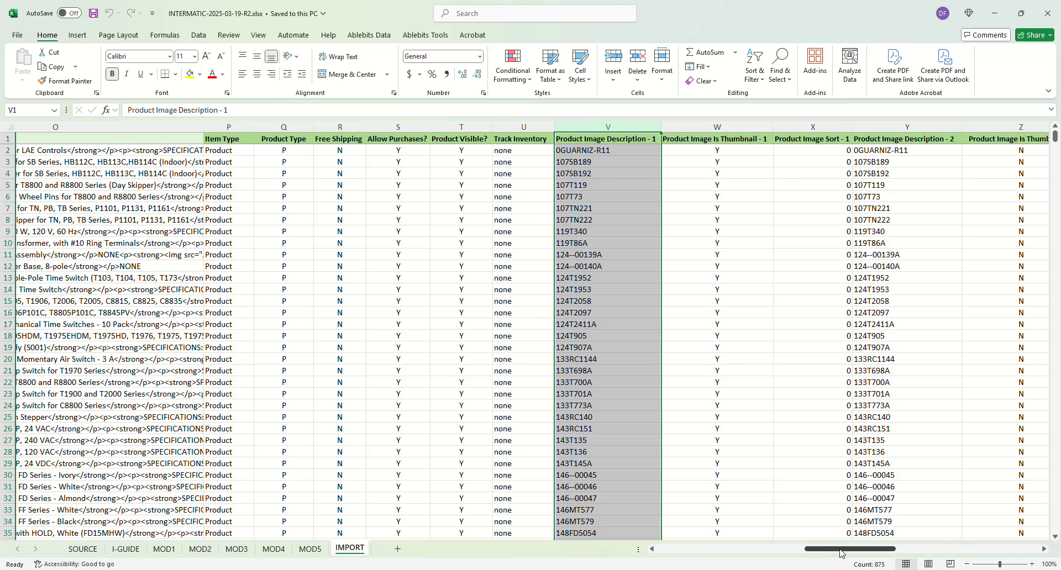
{"action": "left_click", "coordinate": [738, 127]}
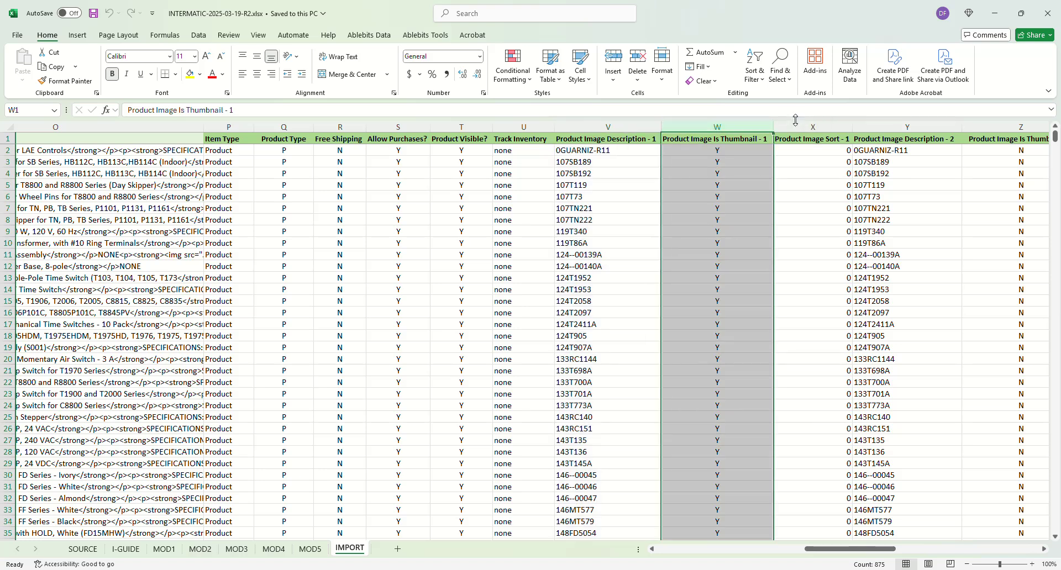
{"action": "left_click", "coordinate": [812, 127]}
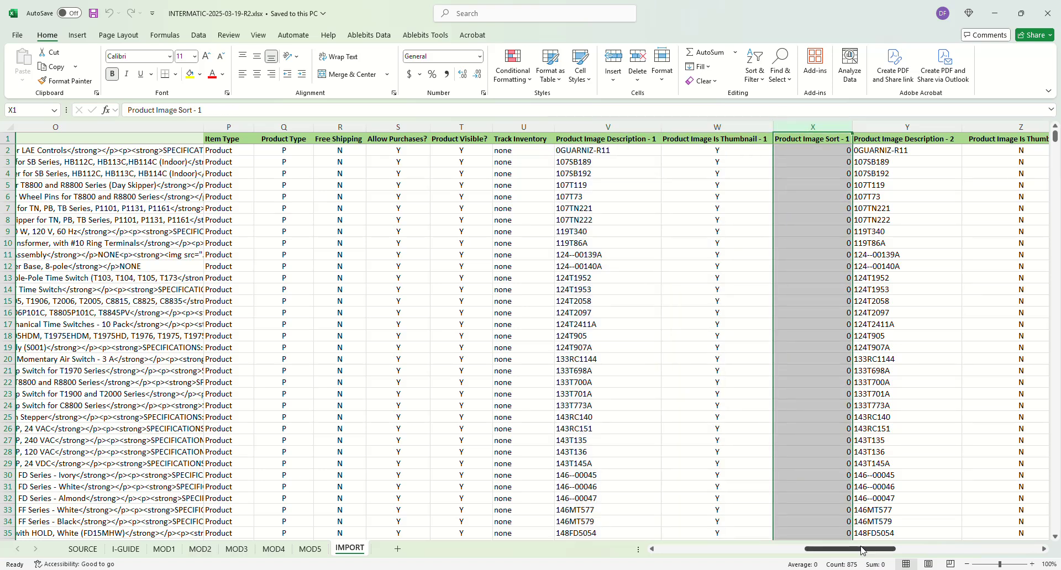
{"action": "left_click_drag", "start_coordinate": [863, 551], "coordinate": [994, 548]}
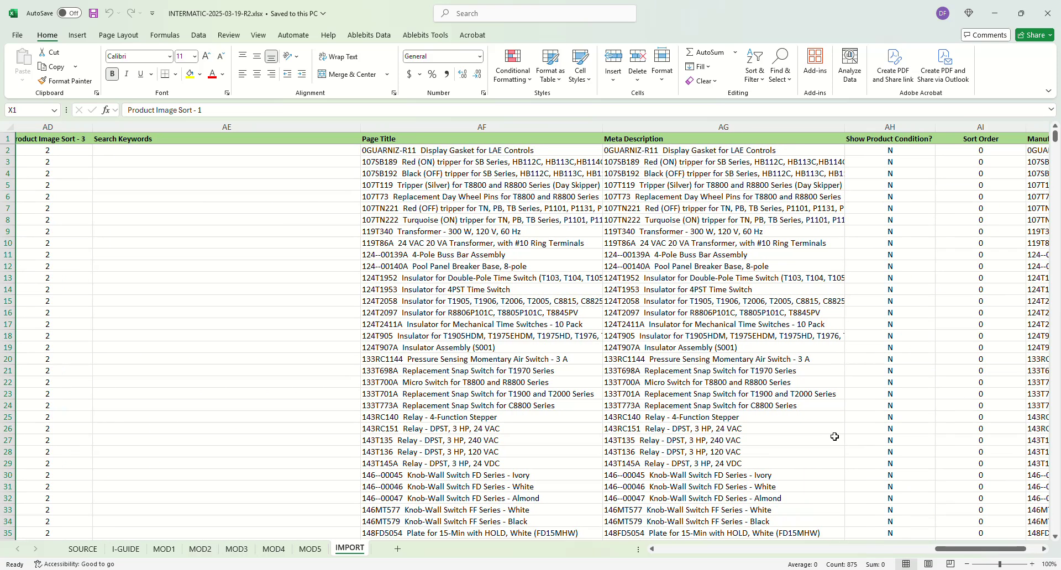
{"action": "left_click", "coordinate": [537, 127]}
{"action": "left_click", "coordinate": [691, 128]}
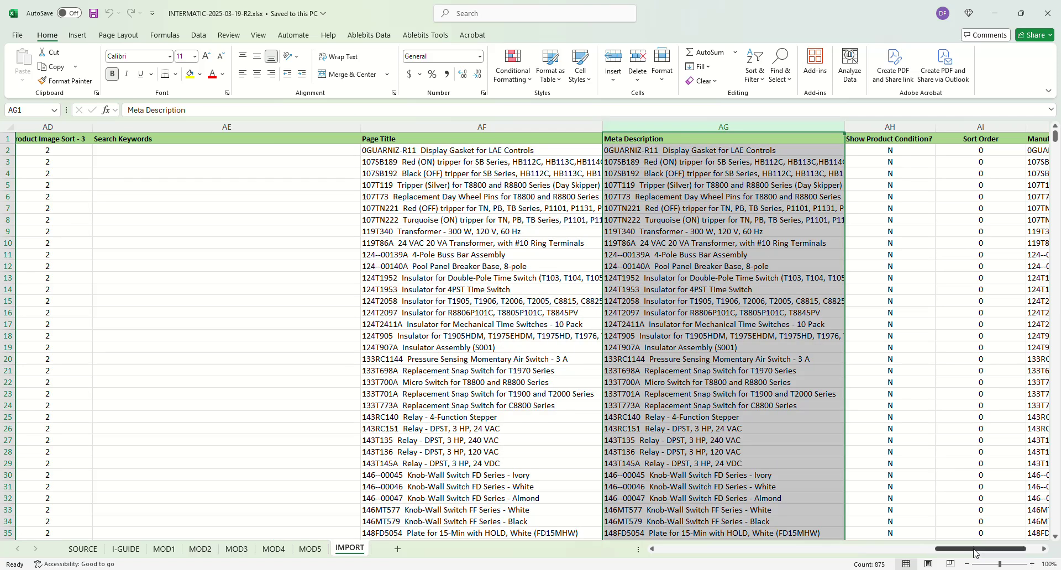
{"action": "left_click_drag", "start_coordinate": [975, 553], "coordinate": [1019, 549]}
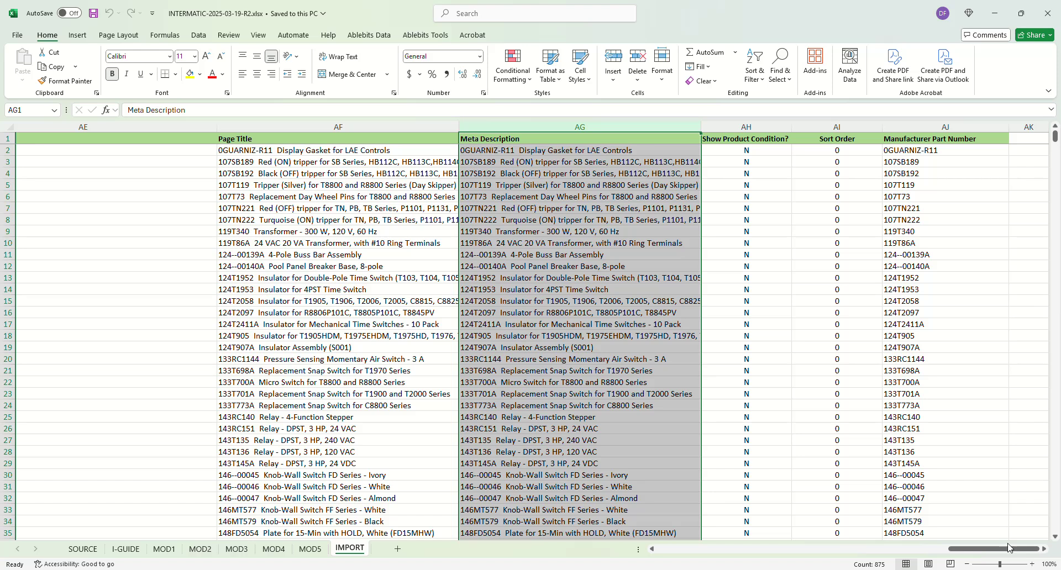
{"action": "left_click", "coordinate": [784, 127]}
{"action": "left_click", "coordinate": [828, 127]}
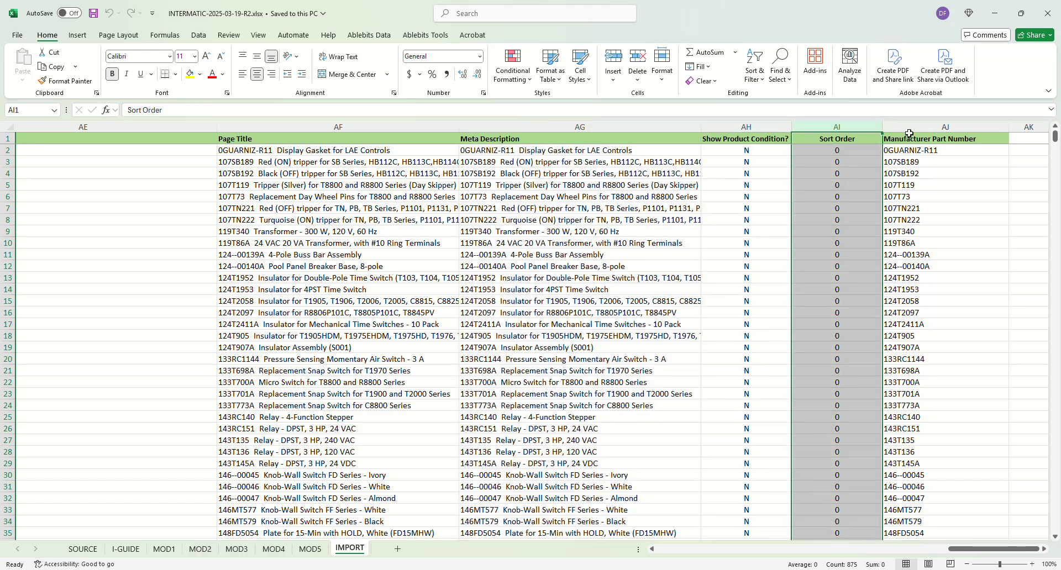
{"action": "left_click", "coordinate": [939, 127]}
{"action": "mouse_move", "coordinate": [1009, 549]}
{"action": "left_mouse_down"}
{"action": "mouse_move", "coordinate": [867, 549]}
{"action": "mouse_move", "coordinate": [1005, 550]}
{"action": "left_mouse_up"}
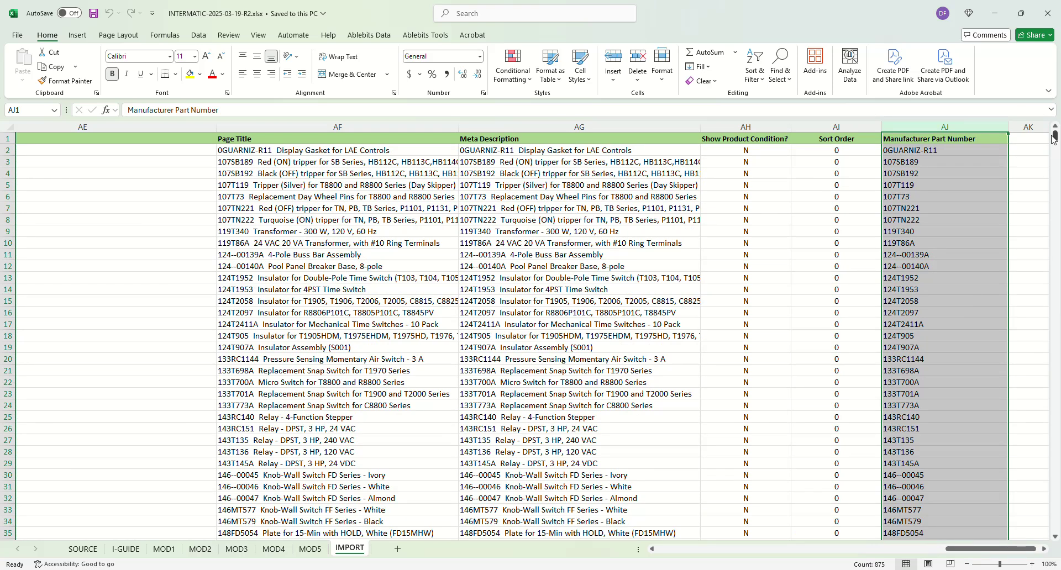
Check that the added columns are filled down to the last product row, and review the Brand Name through Product Name columns.
{"action": "left_click_drag", "start_coordinate": [1054, 136], "coordinate": [1032, 564]}
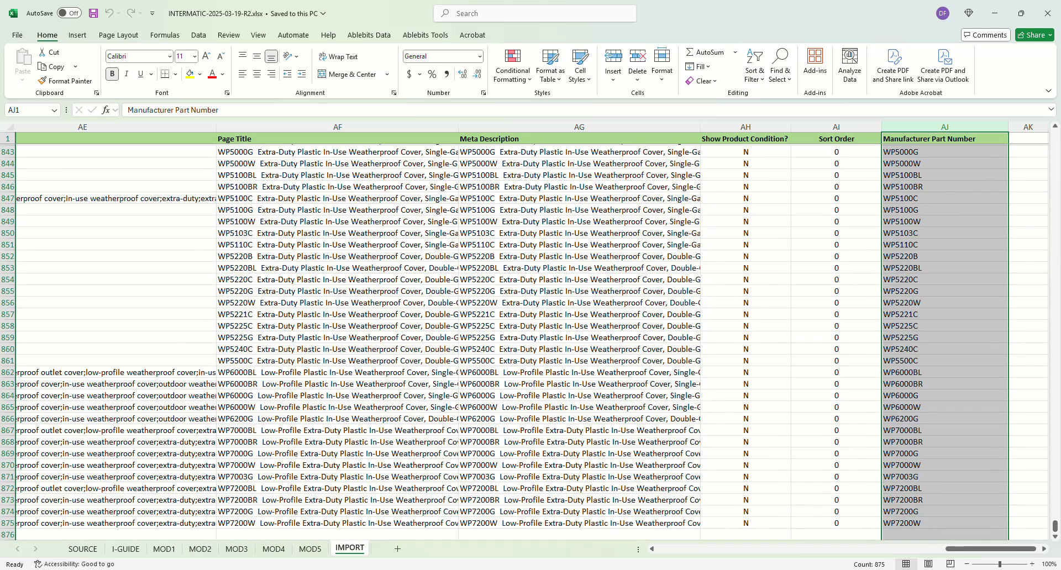
{"action": "left_click", "coordinate": [772, 525]}
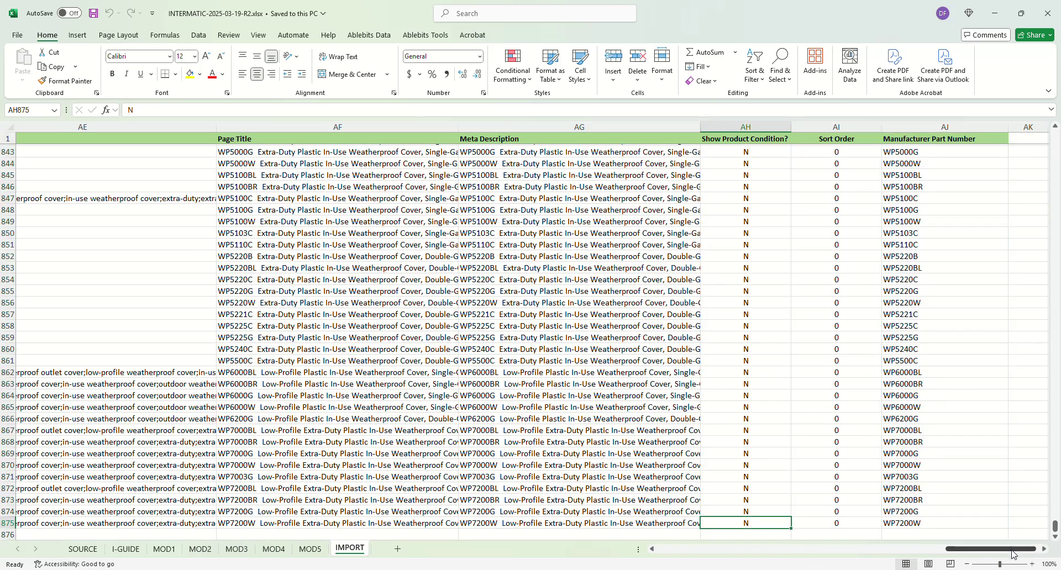
{"action": "left_click_drag", "start_coordinate": [1012, 554], "coordinate": [819, 530]}
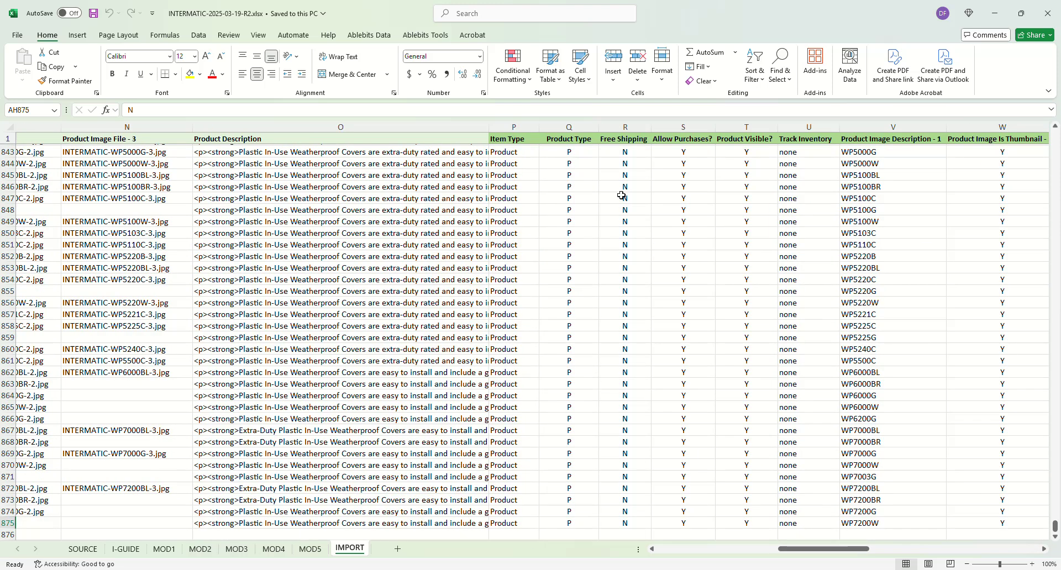
{"action": "left_click", "coordinate": [591, 153]}
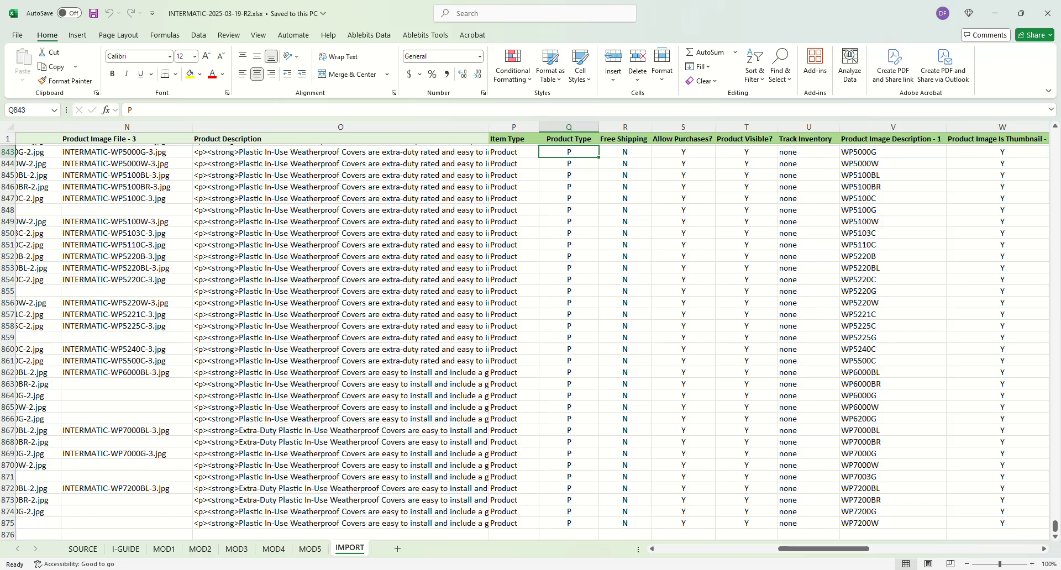
{"action": "left_click_drag", "start_coordinate": [824, 548], "coordinate": [519, 547]}
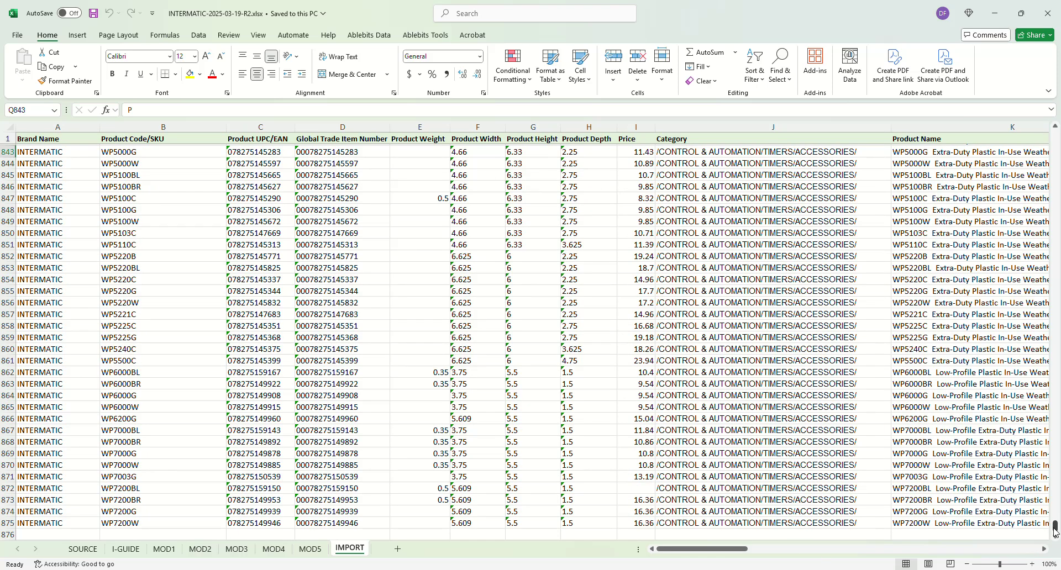
{"action": "left_click_drag", "start_coordinate": [1055, 530], "coordinate": [1055, 134]}
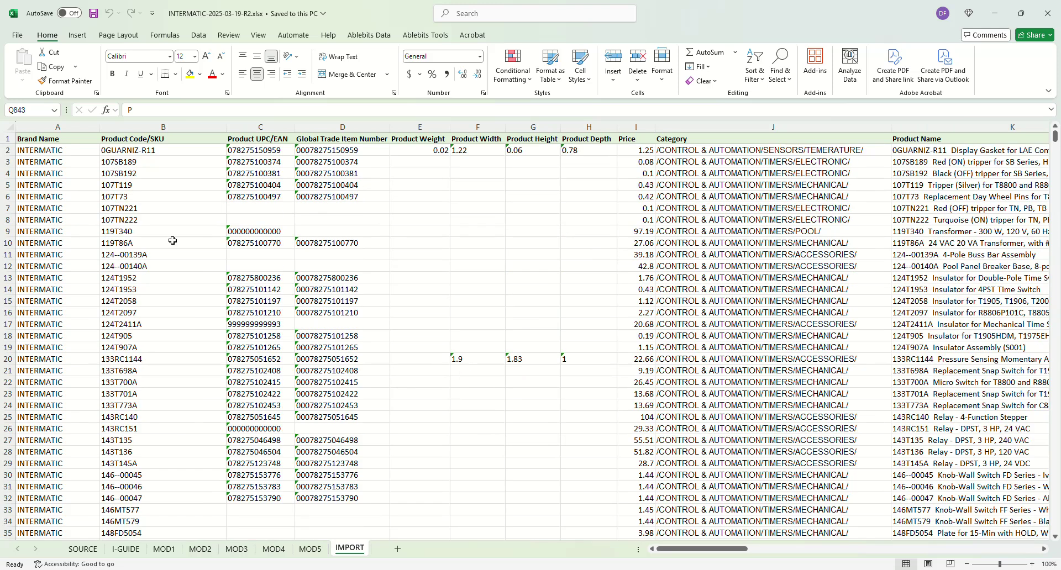
{"action": "scroll", "coordinate": [220, 286], "scroll_direction": "down", "scroll_amount": 2}
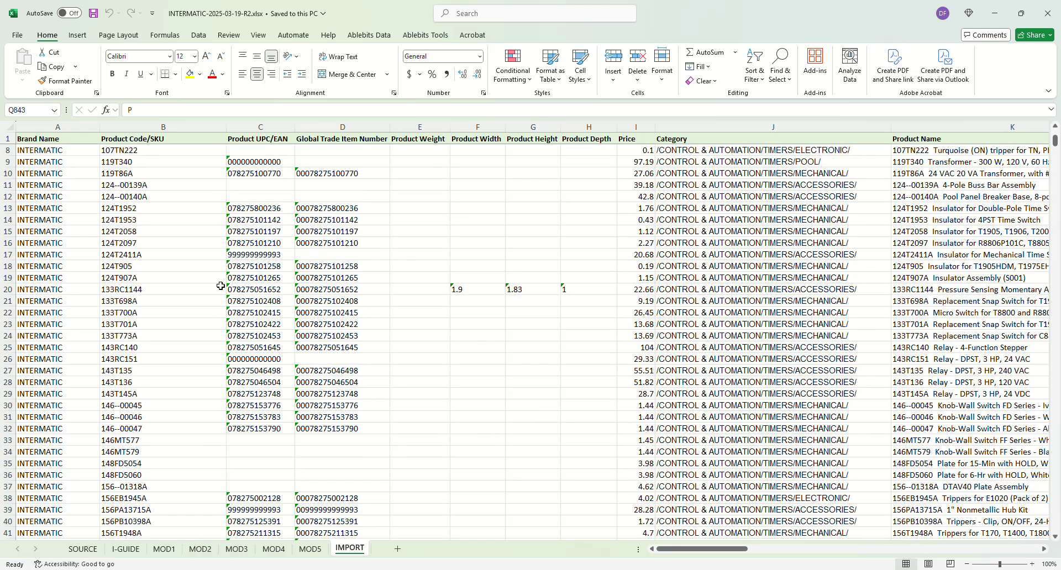
{"action": "scroll", "coordinate": [220, 286], "scroll_direction": "up", "scroll_amount": 2}
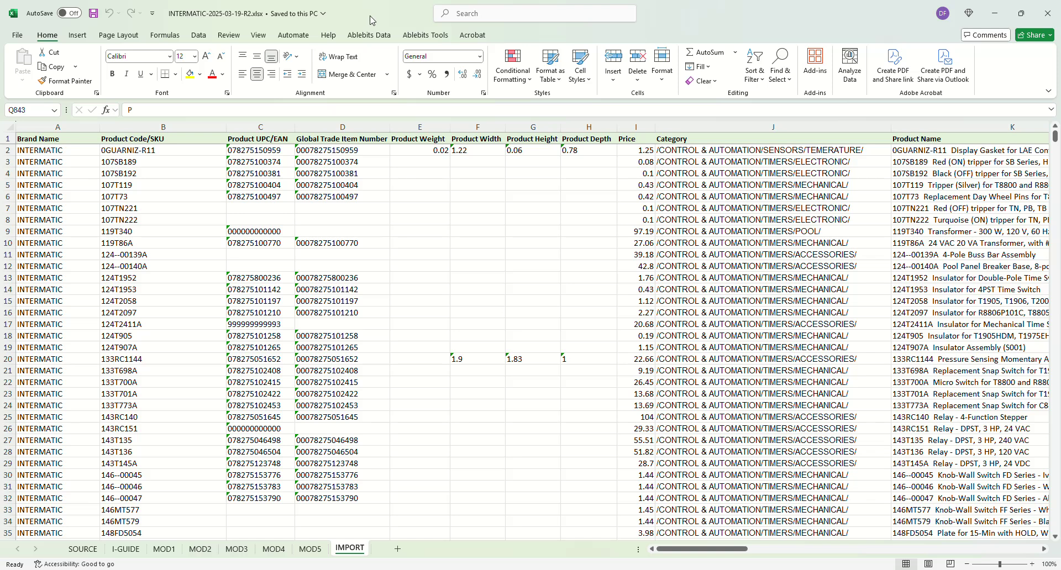
Save the INTERMATIC-2025-03-19-R2 workbook.
{"action": "left_click", "coordinate": [93, 15]}
{"action": "left_click", "coordinate": [17, 37]}
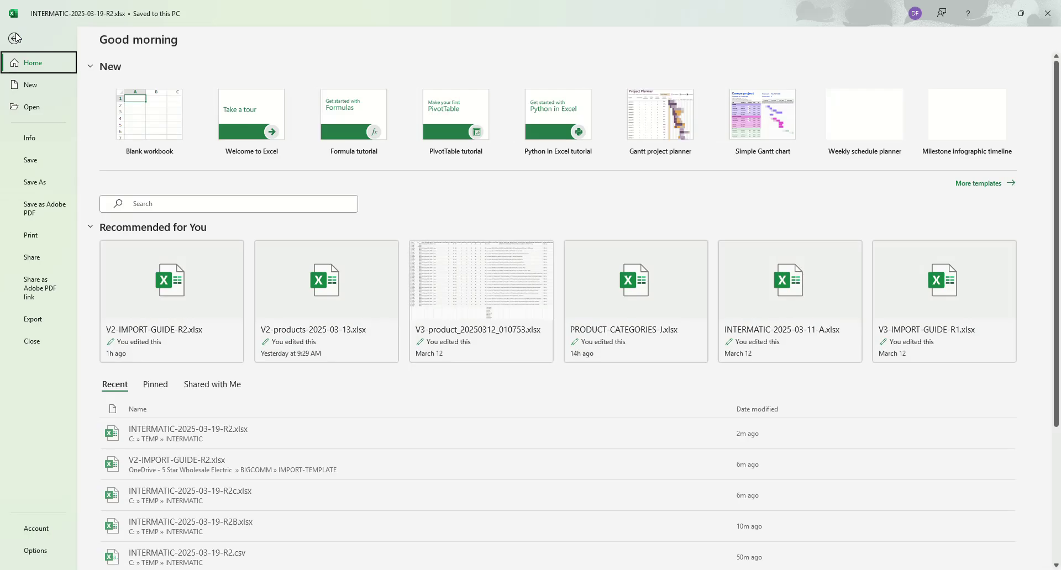
{"action": "left_click", "coordinate": [37, 185]}
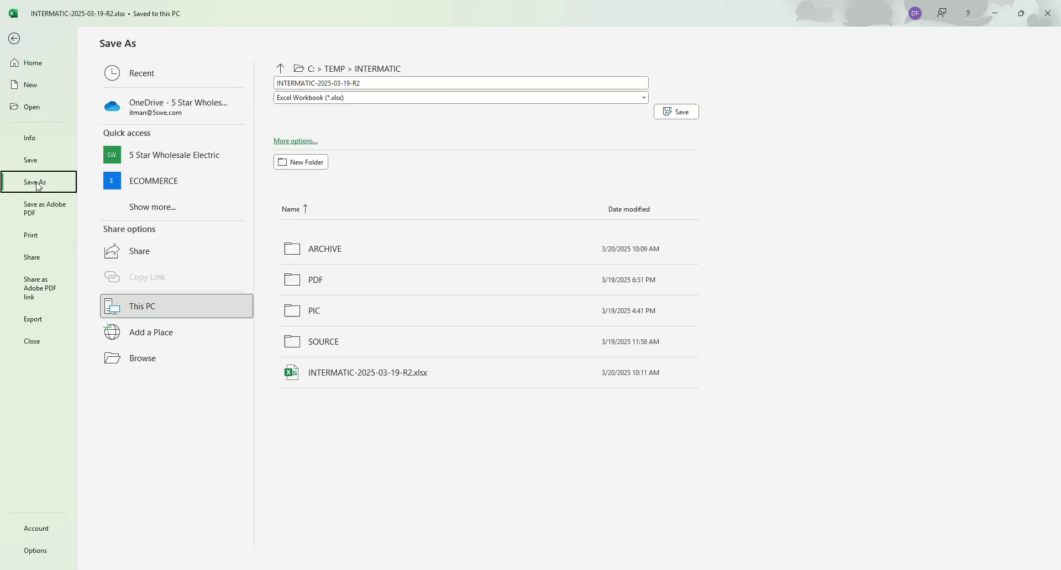
{"action": "left_click", "coordinate": [14, 39]}
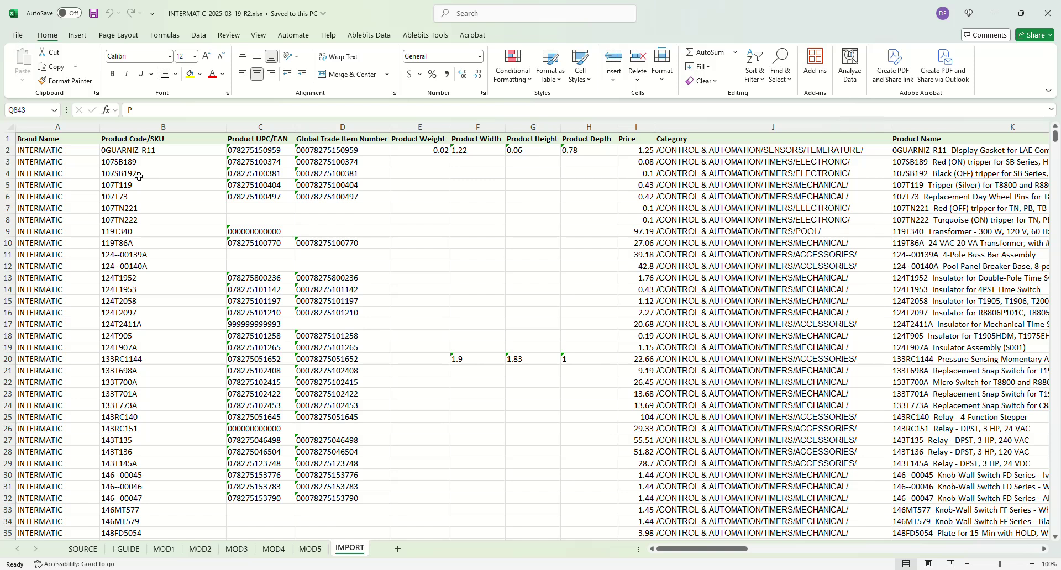
Save only the IMPORT sheet as INTERMATIC-2025-03-19-R2 in CSV (MS-DOS) format in C:\TEMP\INTERMATIC, replacing the existing file.
{"action": "left_click", "coordinate": [17, 38]}
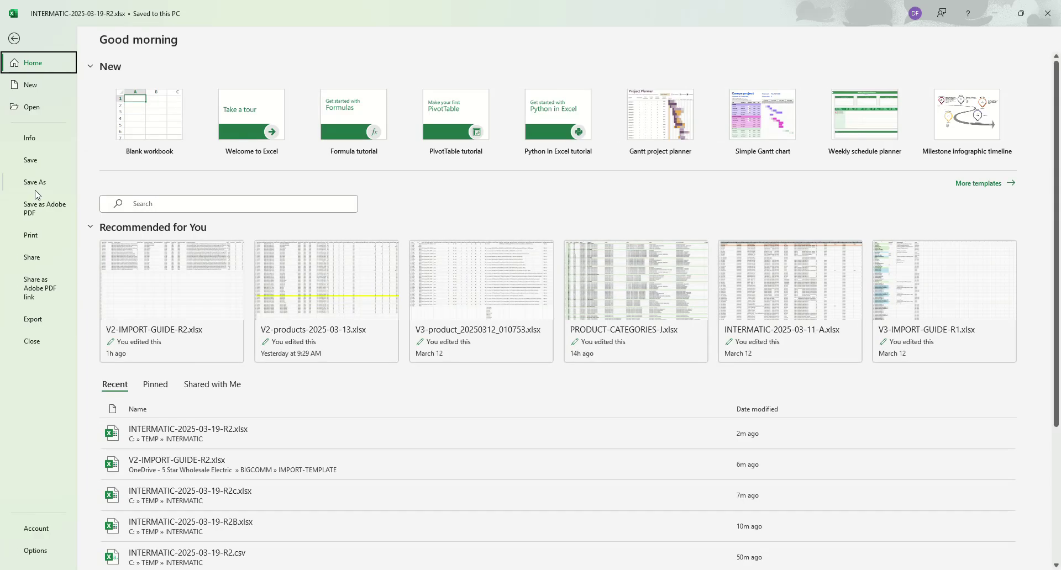
{"action": "left_click", "coordinate": [35, 186]}
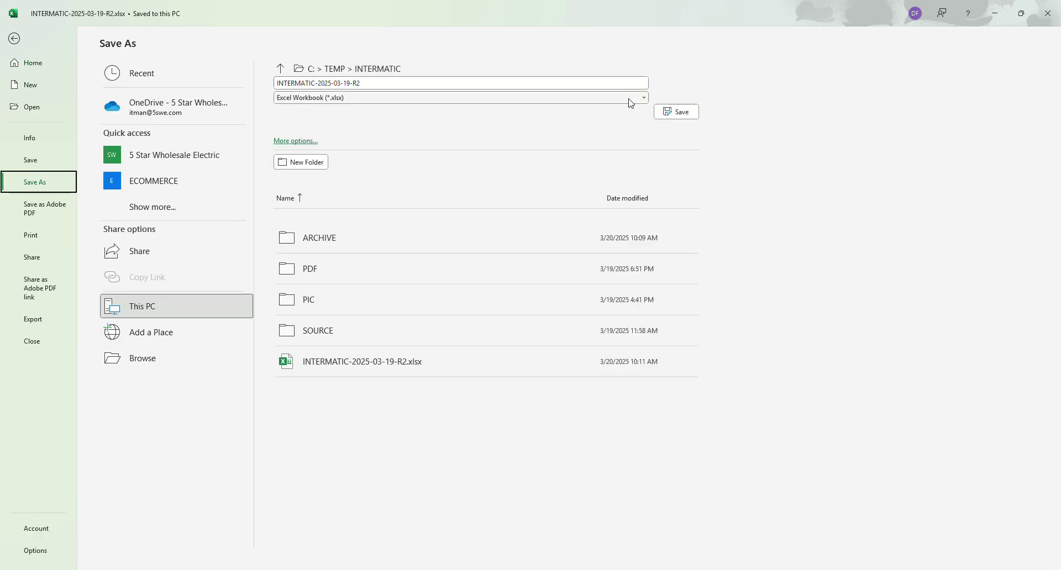
{"action": "left_click", "coordinate": [590, 100]}
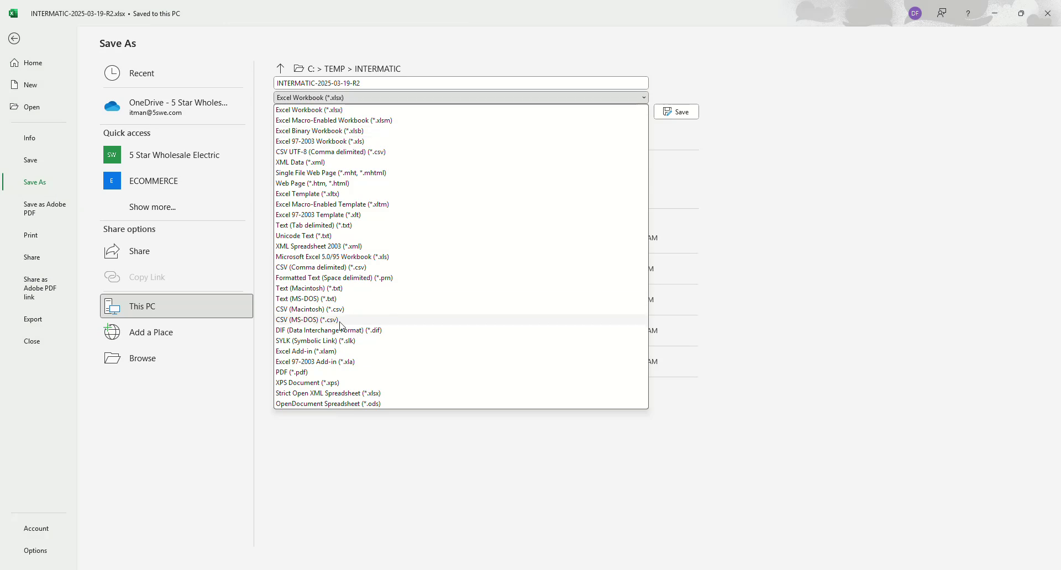
{"action": "left_click", "coordinate": [309, 320]}
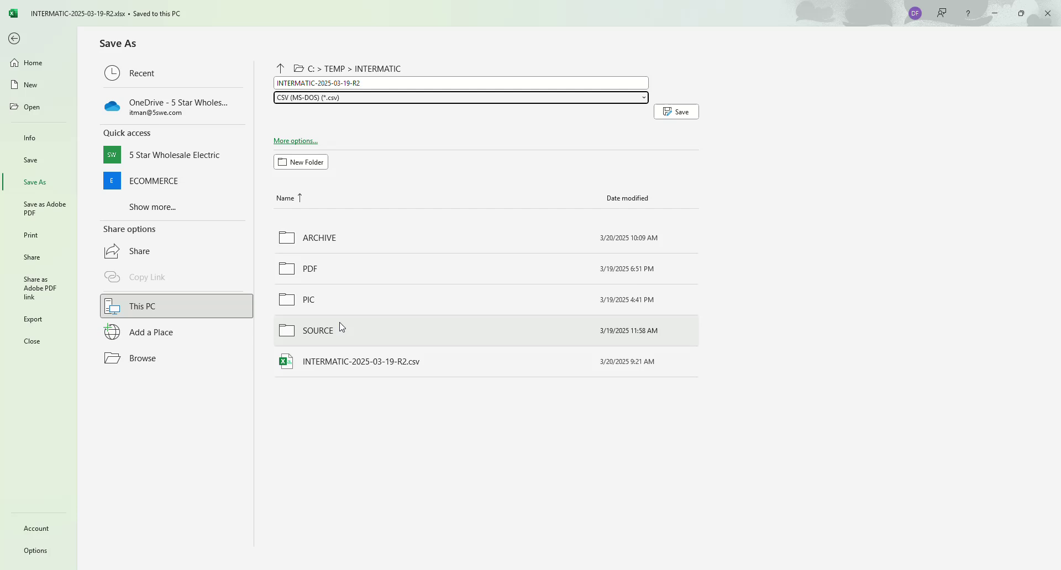
{"action": "left_click", "coordinate": [683, 113]}
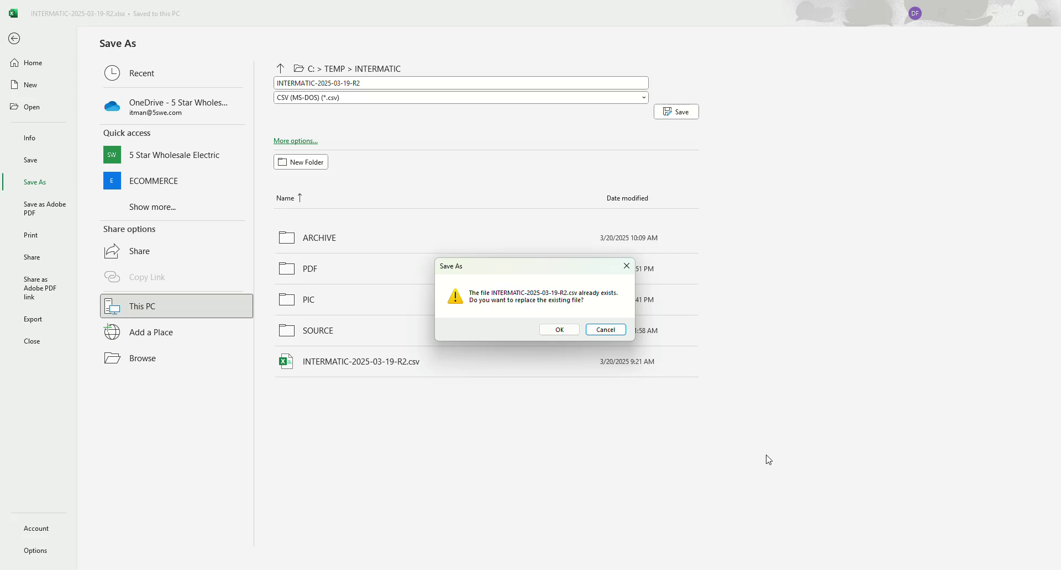
{"action": "left_click", "coordinate": [560, 330]}
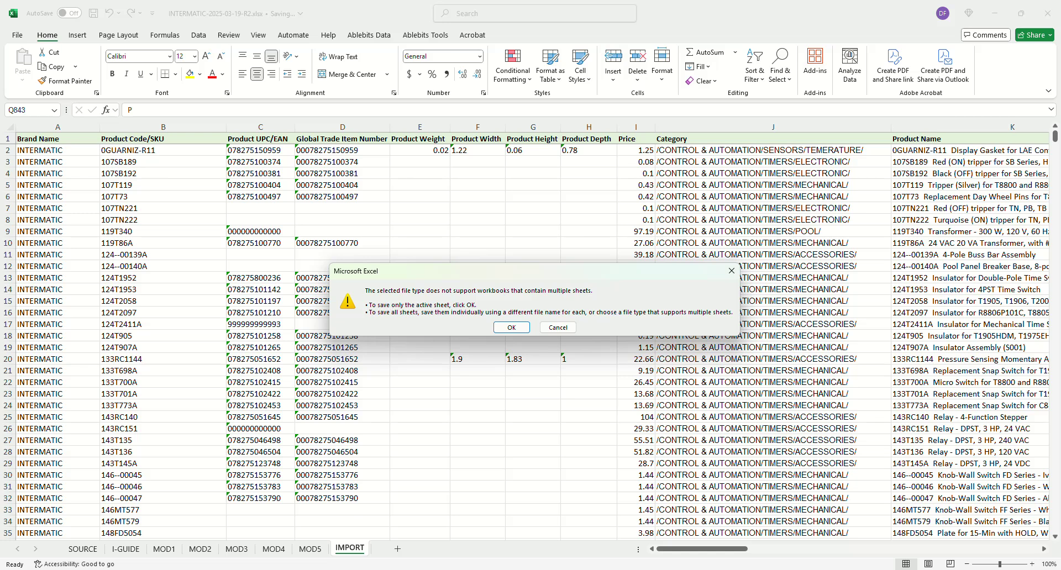
{"action": "left_click", "coordinate": [512, 328]}
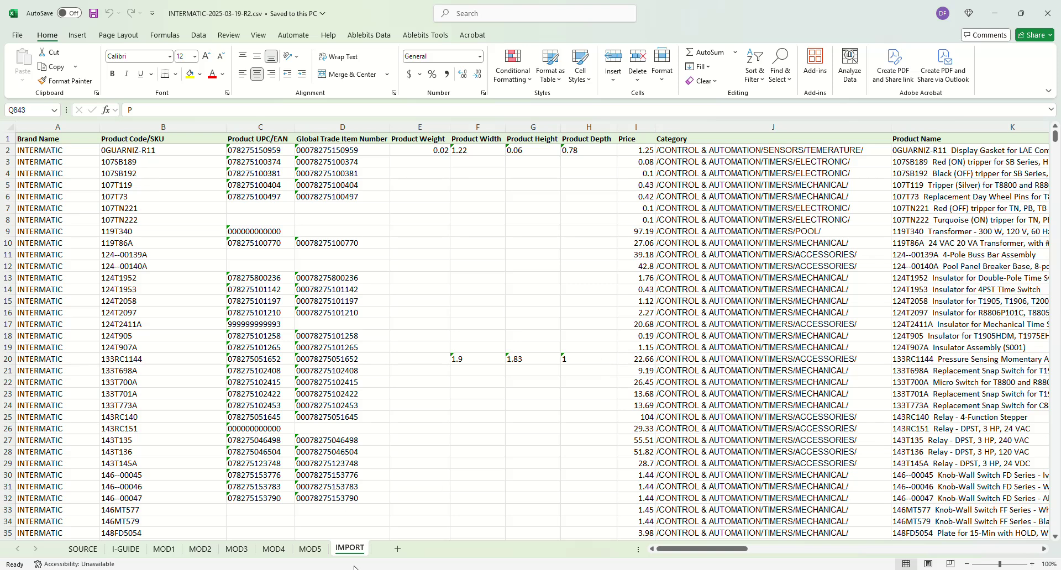
Close the INTERMATIC-2025-03-19-R2.csv workbook without saving further changes.
{"action": "left_click", "coordinate": [1047, 13]}
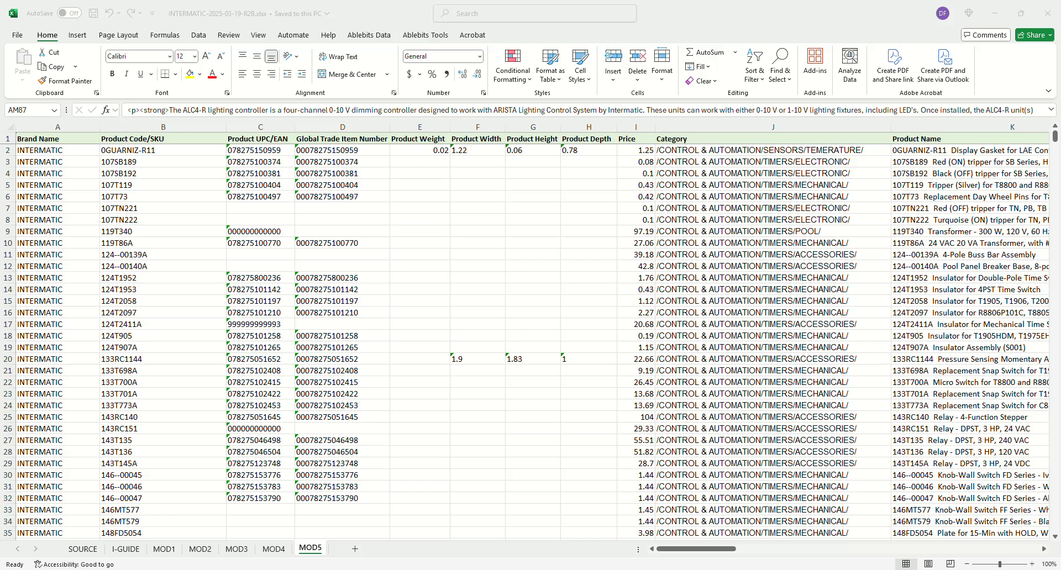
{"action": "key", "text": "alt+F4"}
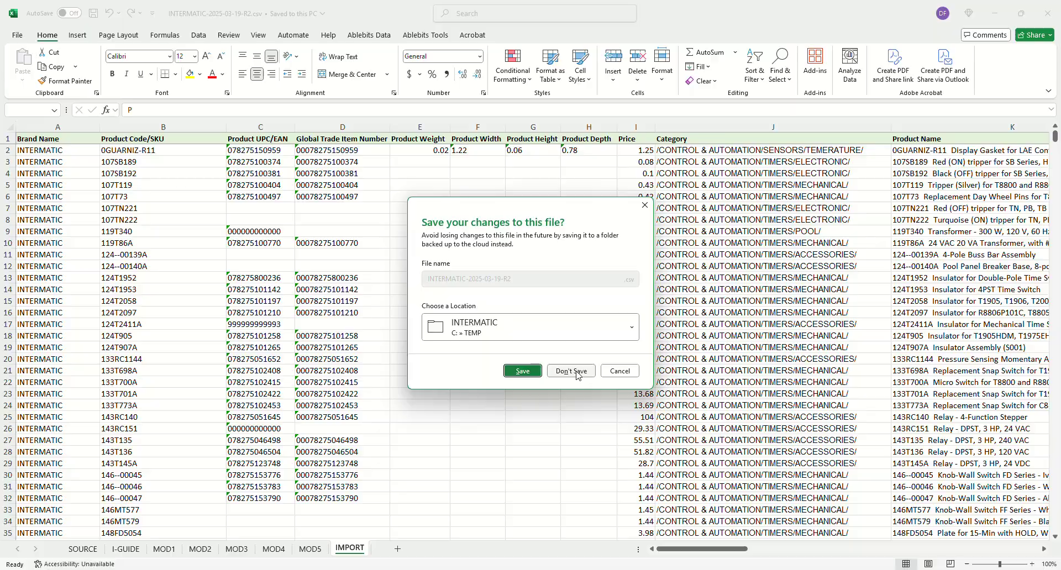
{"action": "left_click", "coordinate": [577, 370]}
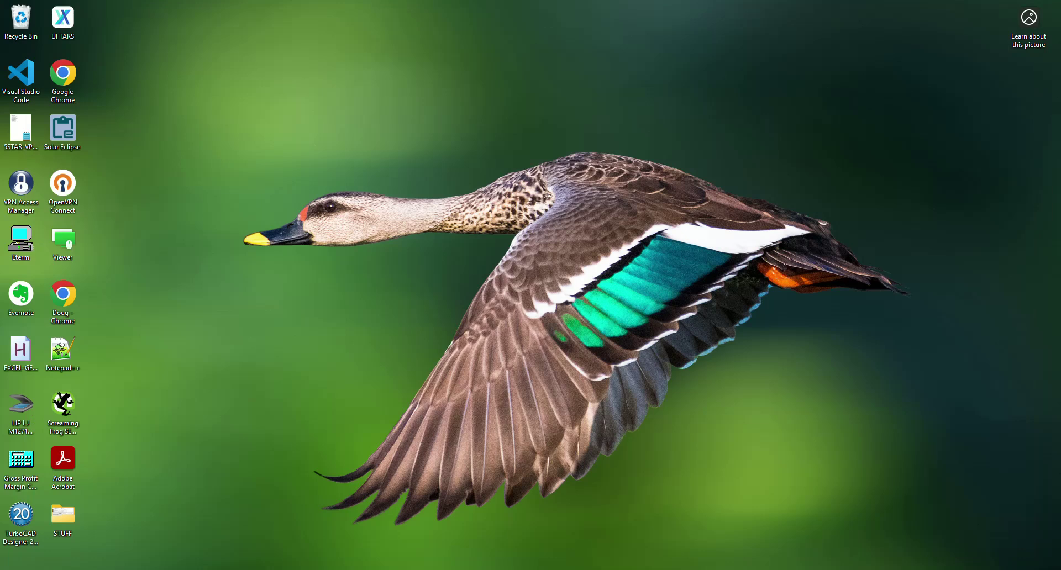
Switch to File Explorer and check the INTERMATIC-2025-03-19-R2 .csv and .xlsx files in the C:\TEMP\INTERMATIC folder.
{"action": "left_click_drag", "start_coordinate": [1060, 135], "coordinate": [621, 101]}
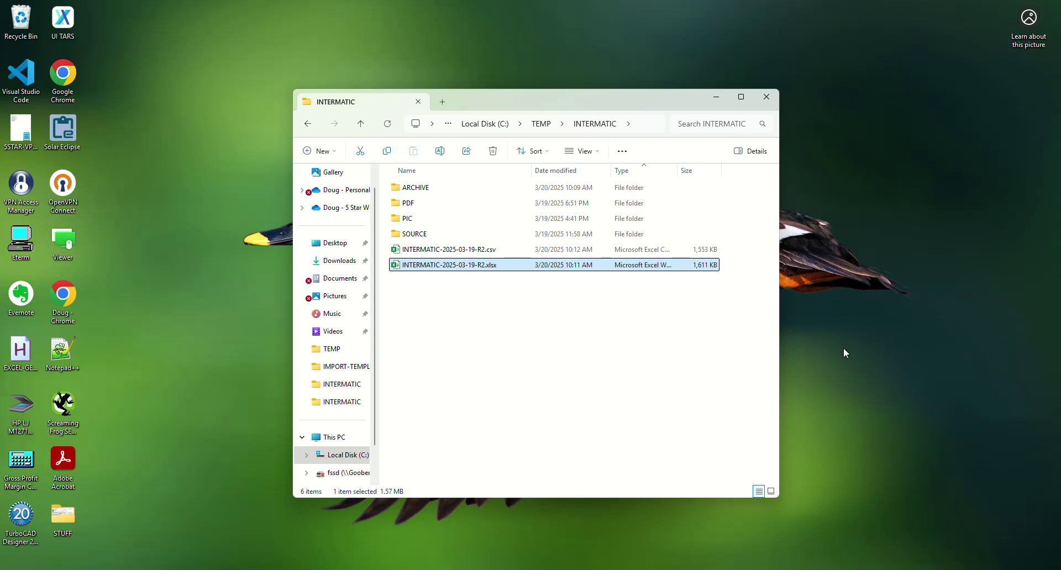
{"action": "left_click", "coordinate": [499, 270]}
{"action": "left_click", "coordinate": [461, 323]}
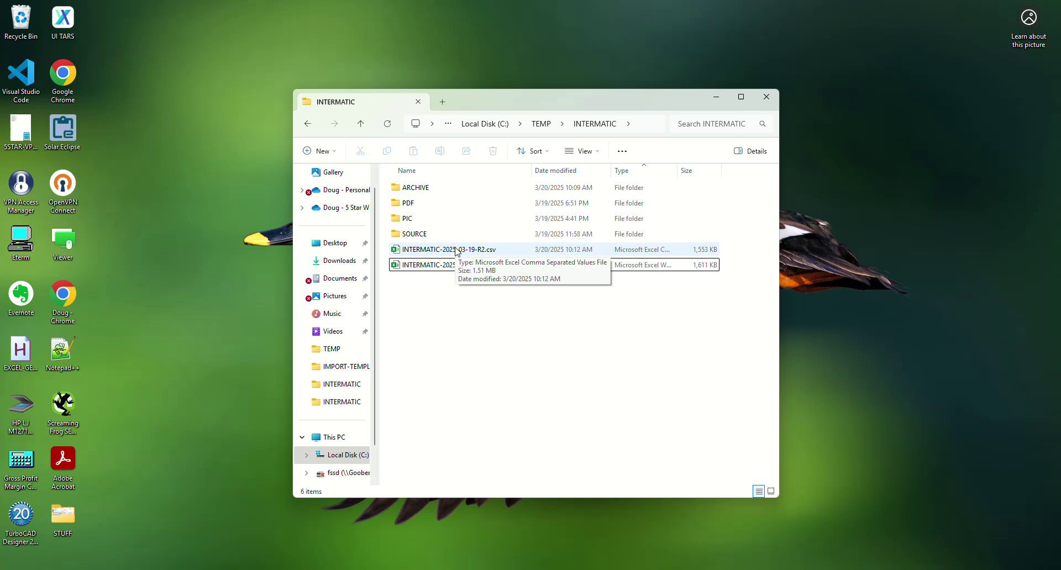
{"action": "left_click", "coordinate": [456, 251]}
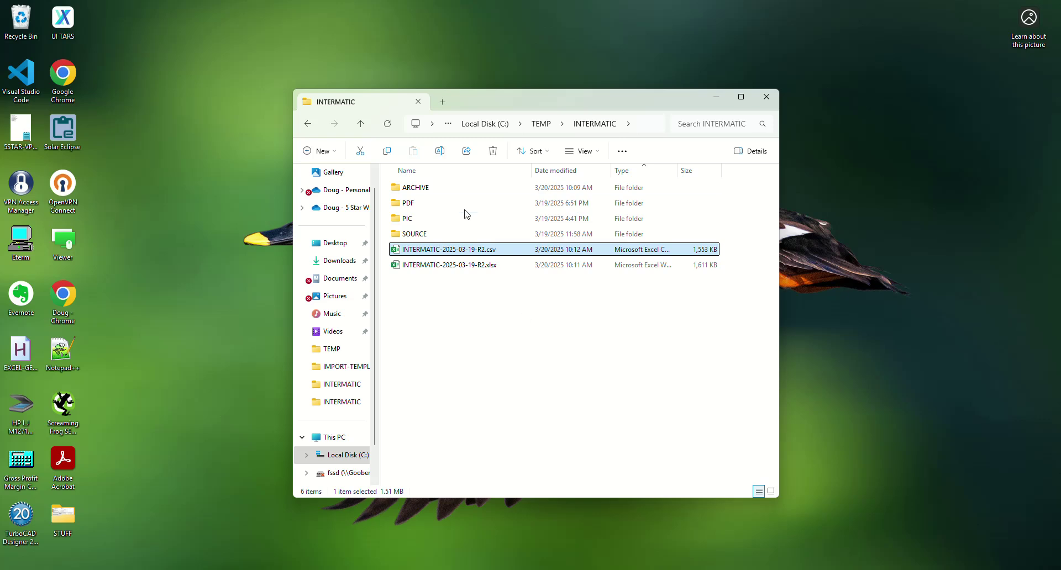
{"action": "left_click", "coordinate": [462, 254]}
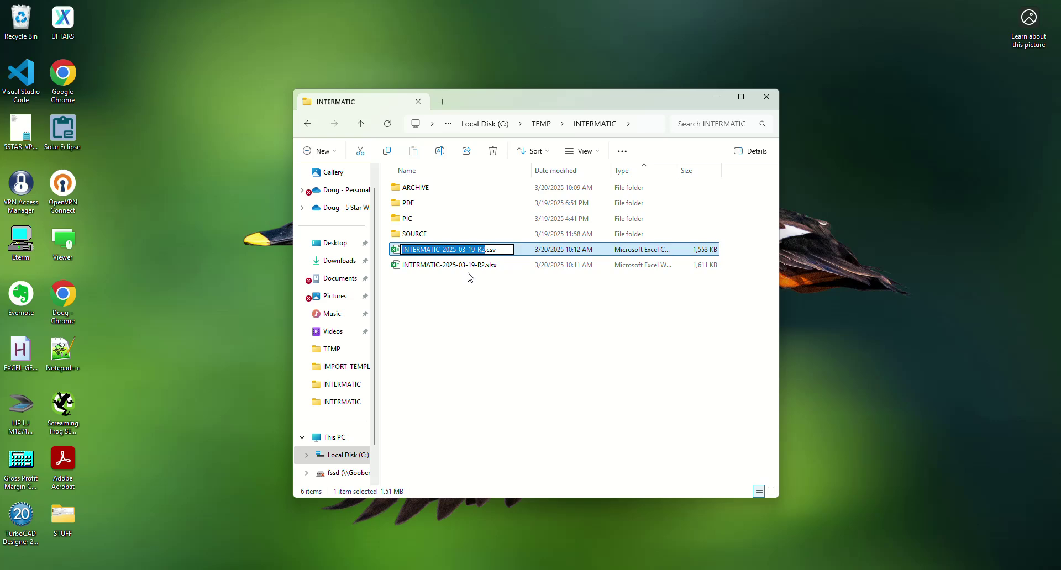
{"action": "left_click", "coordinate": [469, 265]}
{"action": "left_click", "coordinate": [466, 255]}
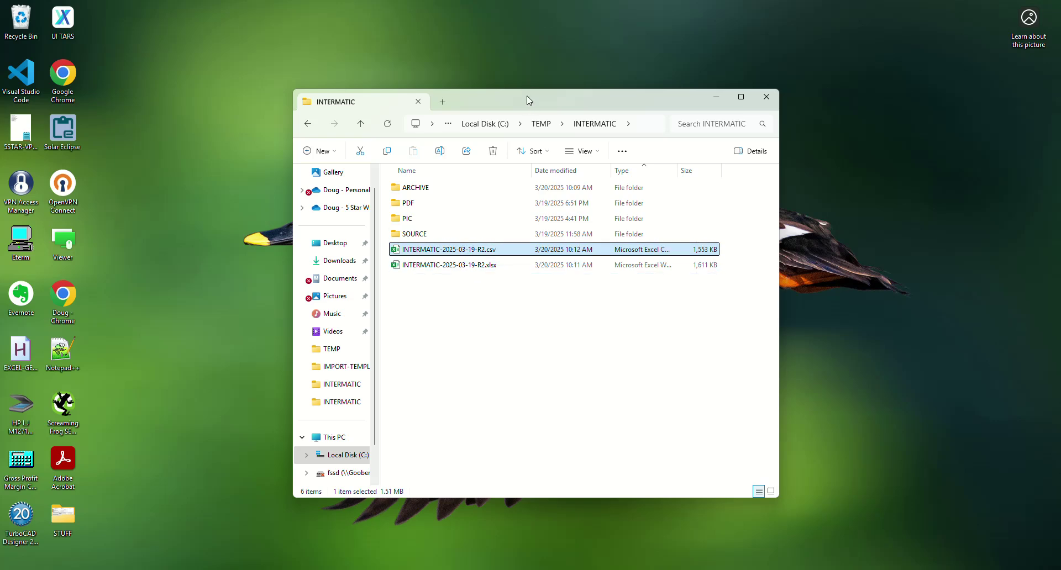
{"action": "left_click_drag", "start_coordinate": [529, 102], "coordinate": [1060, 146]}
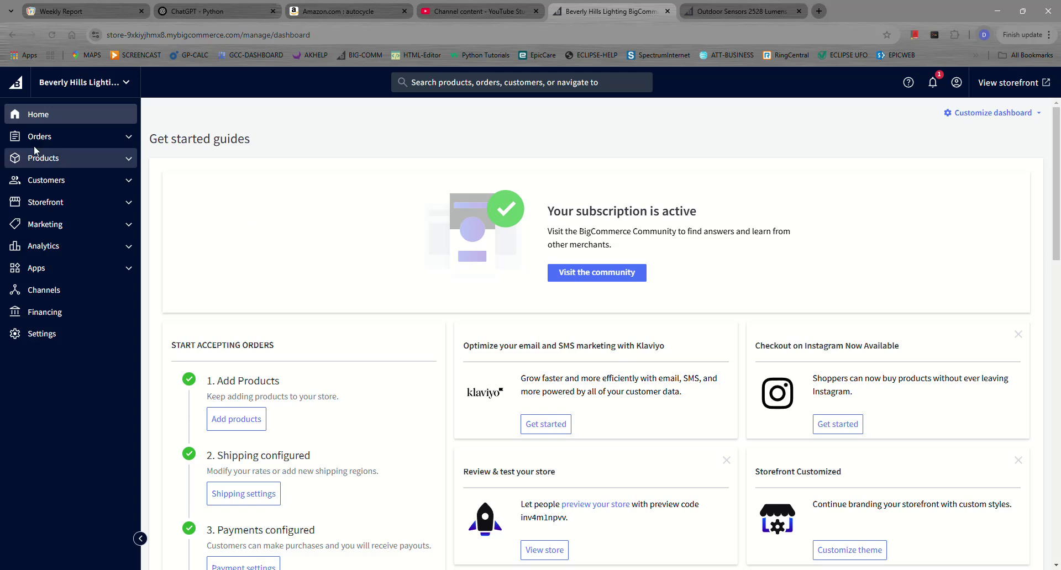
Switch to the BigCommerce store admin in Chrome and open the product import page.
{"action": "left_click", "coordinate": [56, 158]}
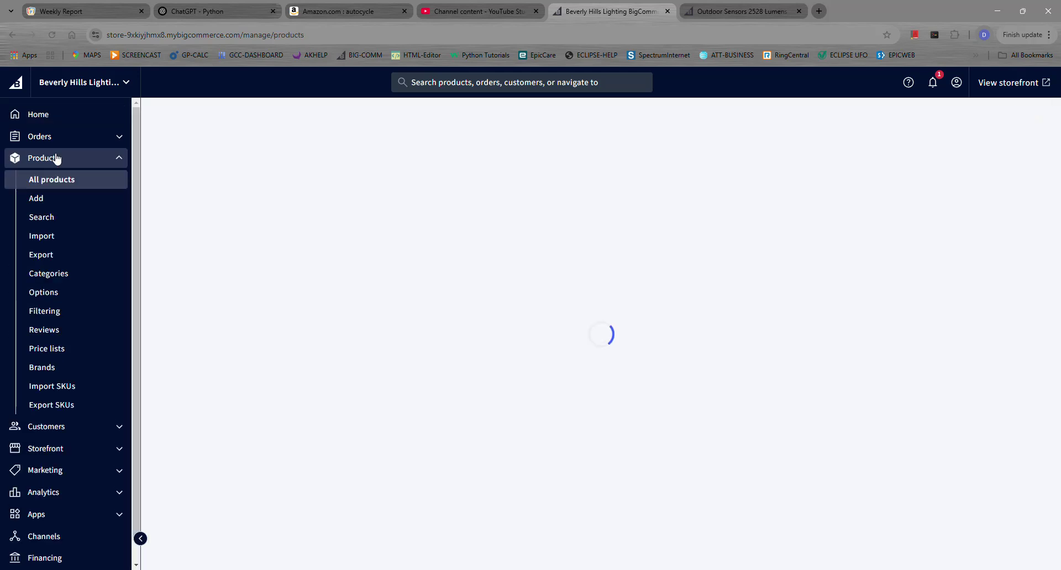
{"action": "left_click", "coordinate": [48, 236]}
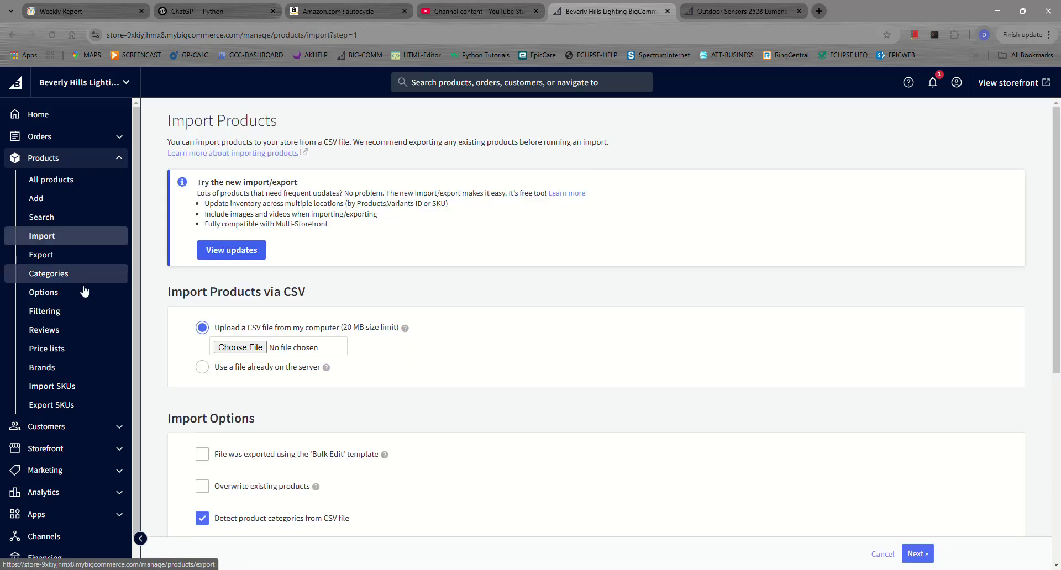
{"action": "key", "text": "alt+Tab"}
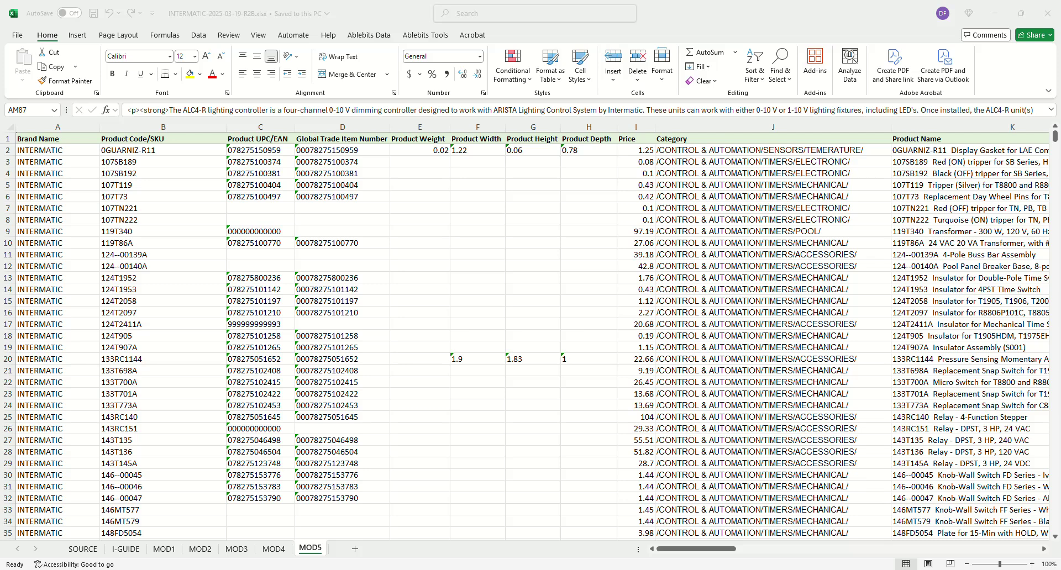
{"action": "key", "text": "alt+Tab"}
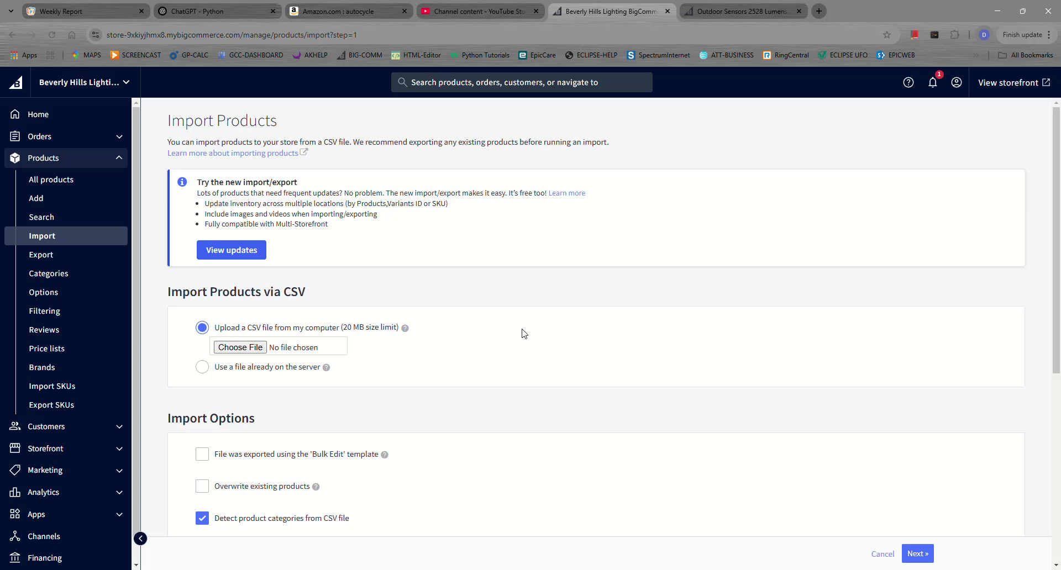
Choose INTERMATIC-2025-03-19-R2.csv from the TEMP\INTERMATIC folder as the product file for upload.
{"action": "left_click", "coordinate": [242, 348]}
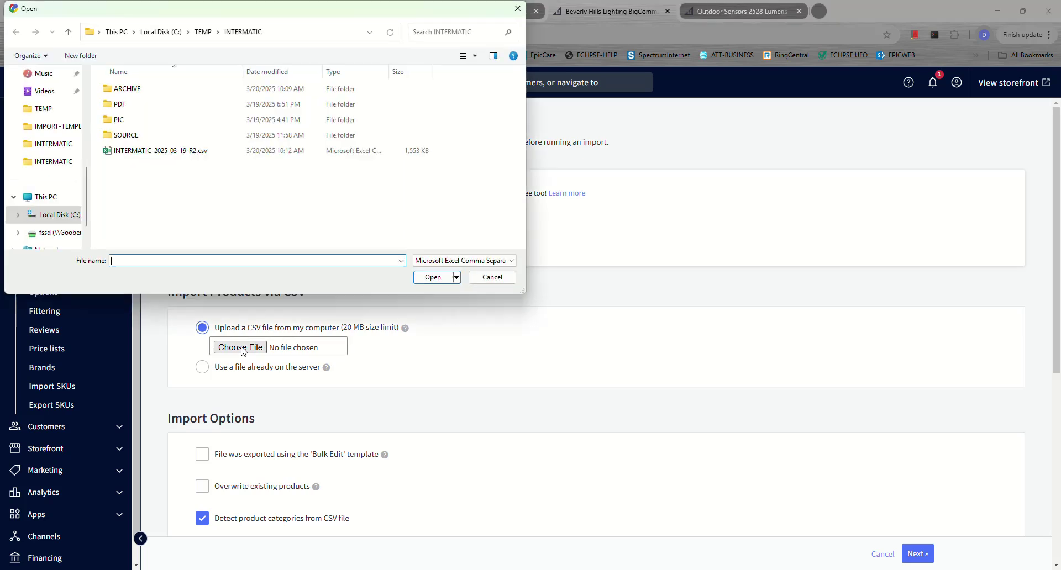
{"action": "left_click", "coordinate": [192, 155]}
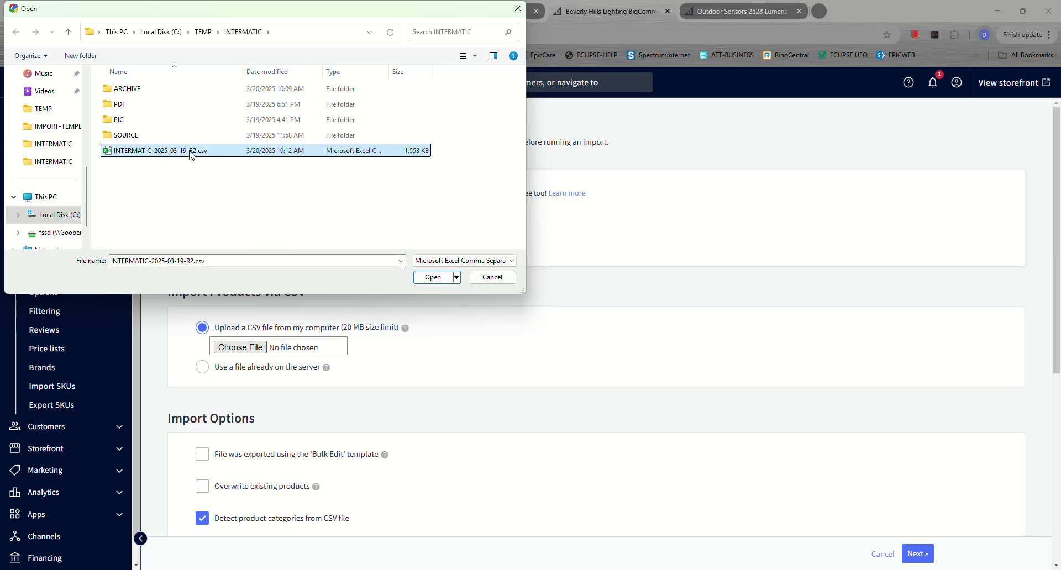
{"action": "left_click", "coordinate": [432, 277]}
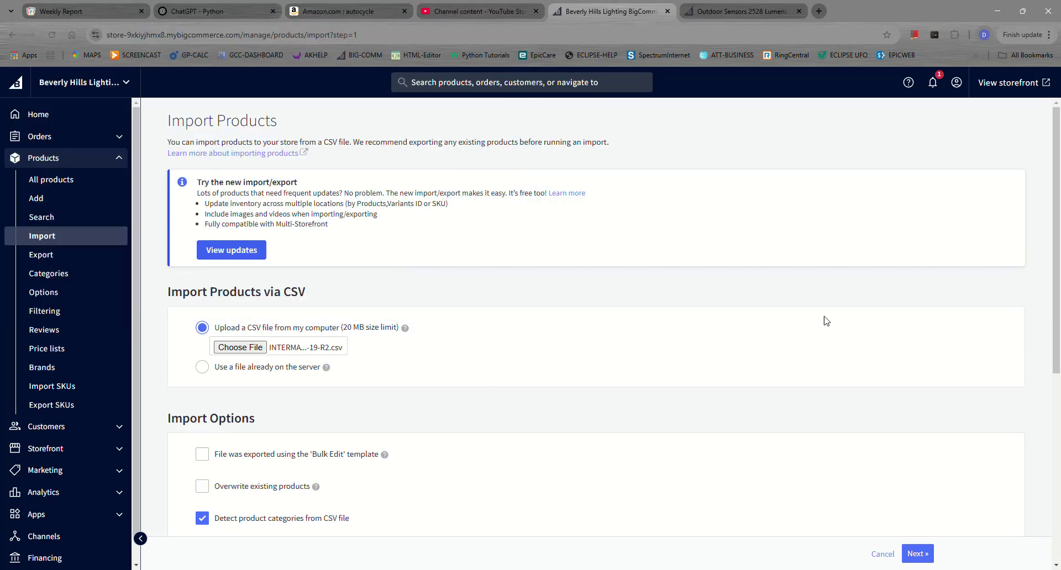
Mark the file as exported using the 'Bulk Edit' template, enable Delete existing images, and continue to the field mapping.
{"action": "scroll", "coordinate": [816, 327], "scroll_direction": "down", "scroll_amount": 2}
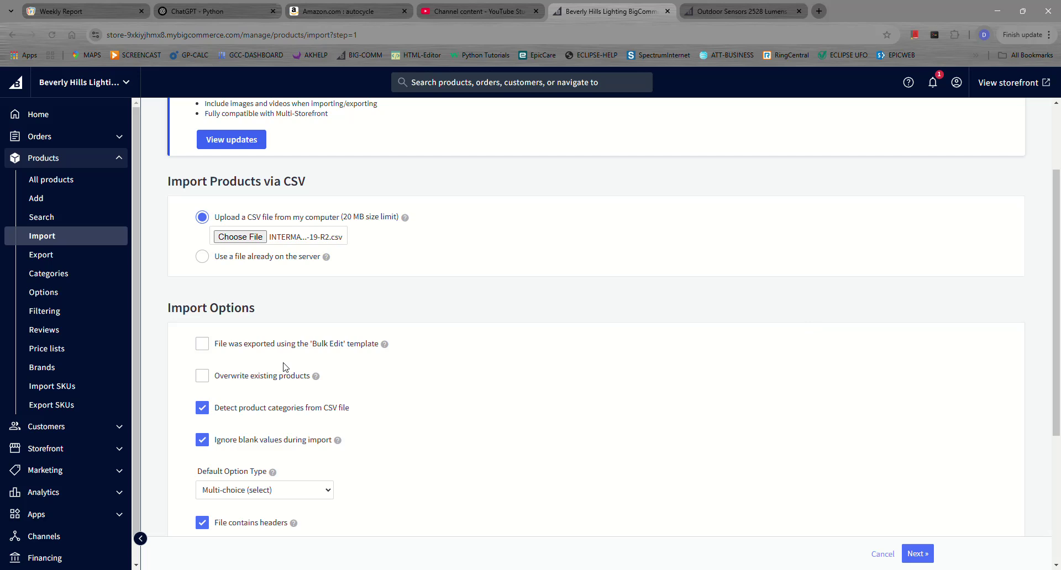
{"action": "left_click", "coordinate": [203, 346]}
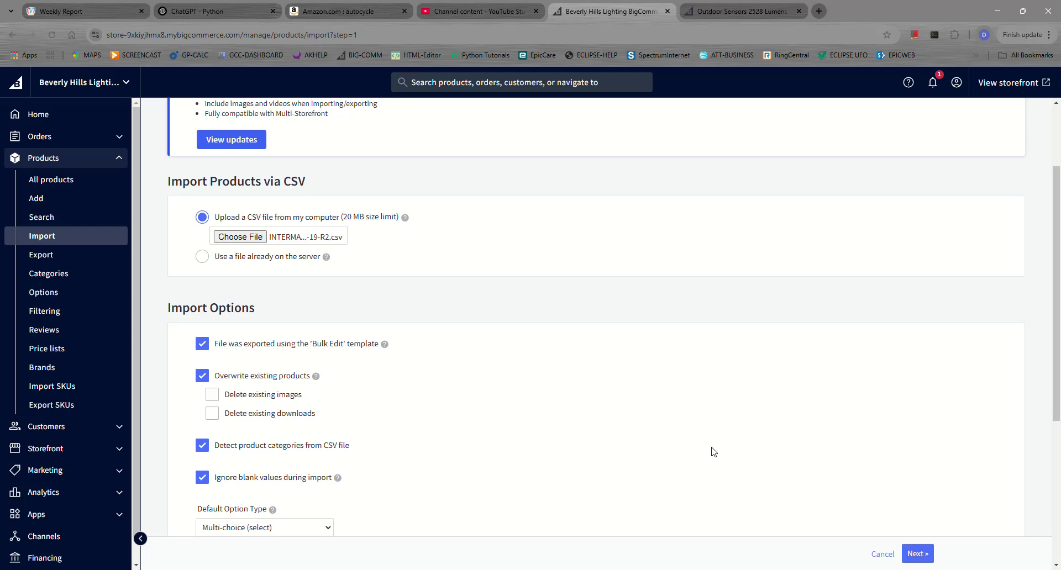
{"action": "scroll", "coordinate": [695, 441], "scroll_direction": "down", "scroll_amount": 2}
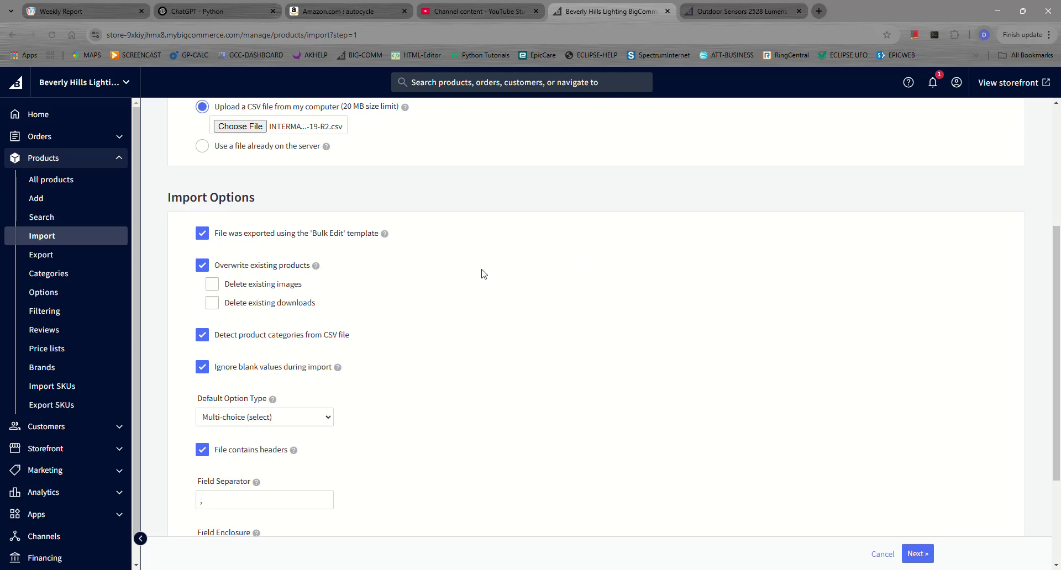
{"action": "left_click", "coordinate": [212, 284]}
{"action": "scroll", "coordinate": [566, 450], "scroll_direction": "down", "scroll_amount": 2}
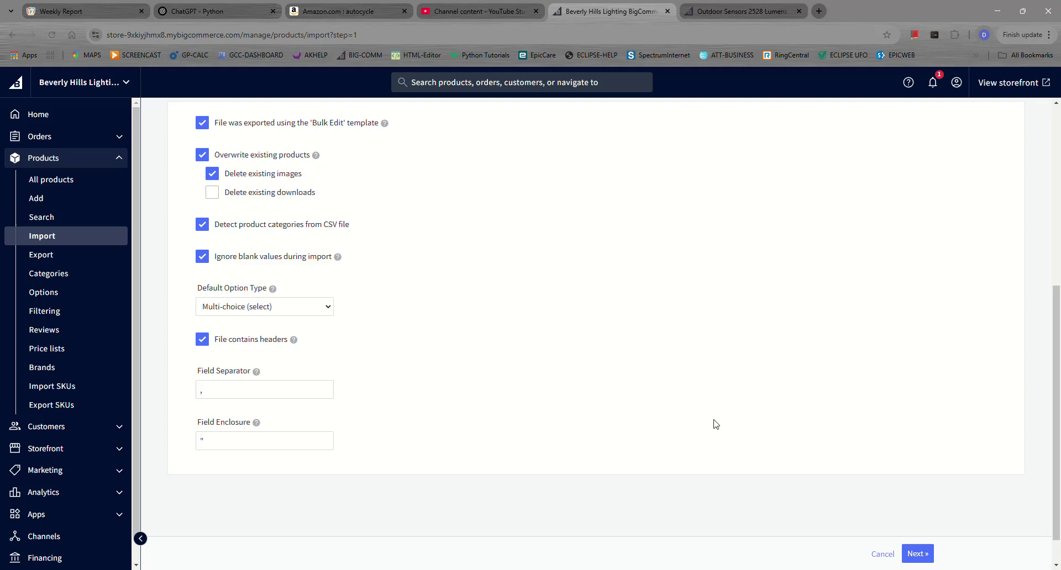
{"action": "scroll", "coordinate": [814, 492], "scroll_direction": "up", "scroll_amount": 1}
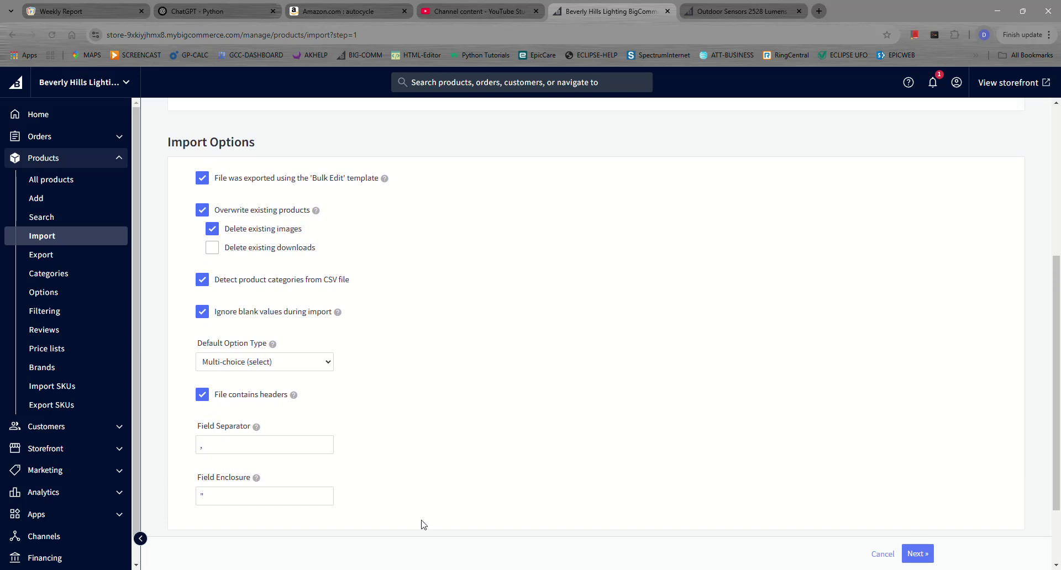
{"action": "left_click", "coordinate": [917, 553]}
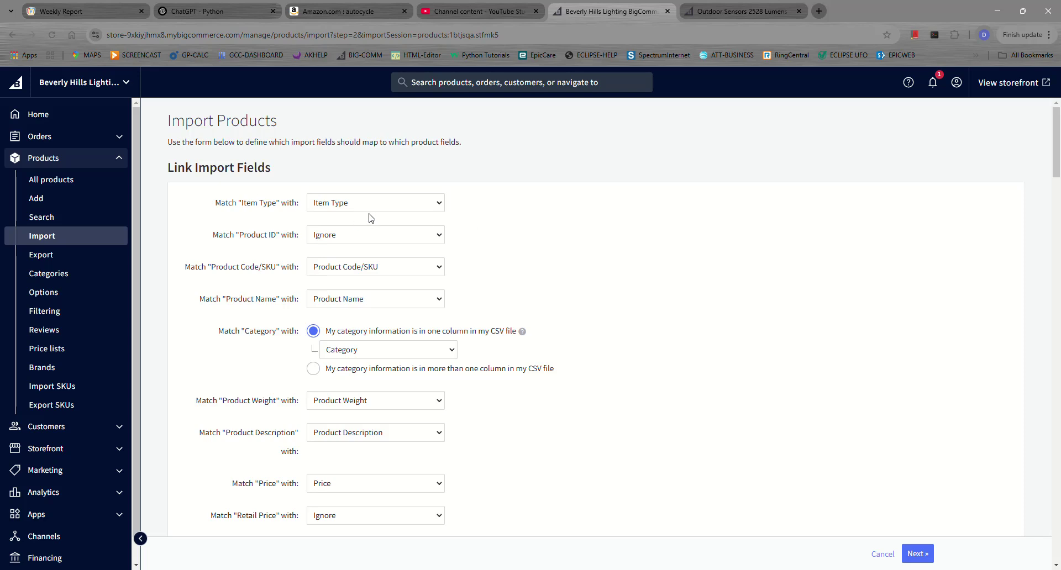
Review the import field mapping from Item Type through Product Image Sort - 3 for correct matches.
{"action": "scroll", "coordinate": [430, 246], "scroll_direction": "down", "scroll_amount": 1}
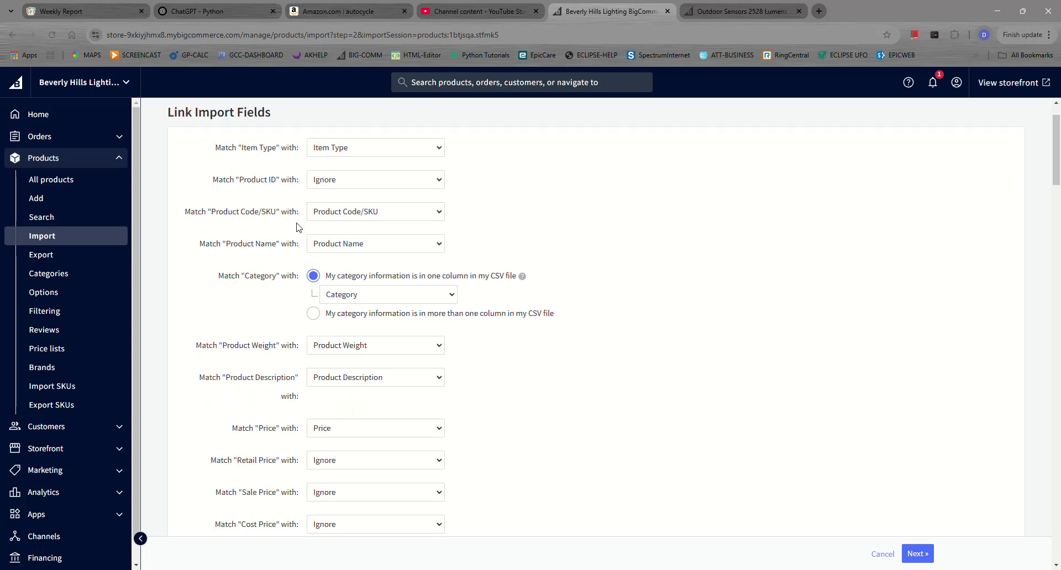
{"action": "scroll", "coordinate": [442, 218], "scroll_direction": "down", "scroll_amount": 2}
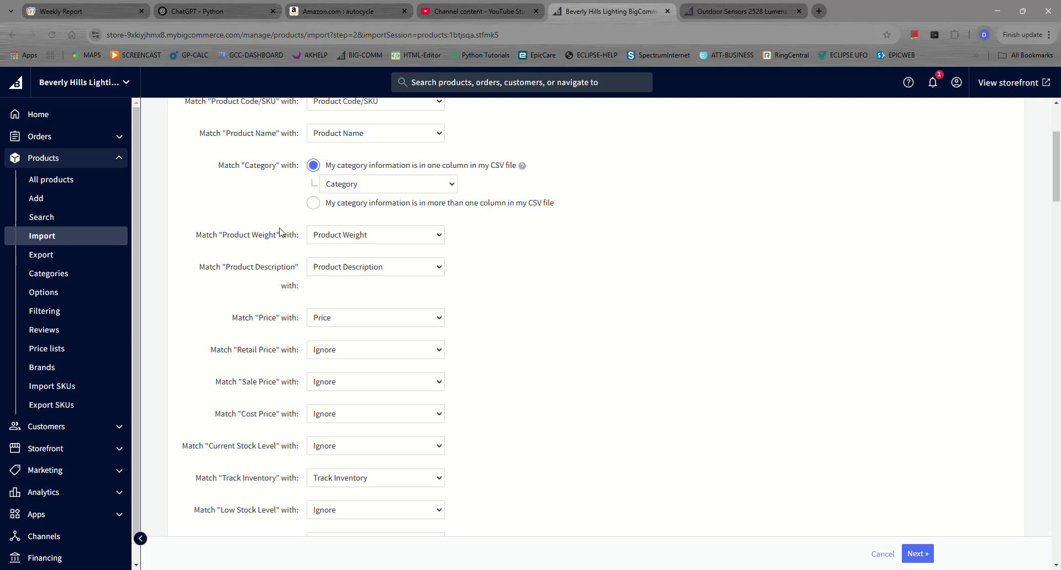
{"action": "scroll", "coordinate": [497, 235], "scroll_direction": "down", "scroll_amount": 1}
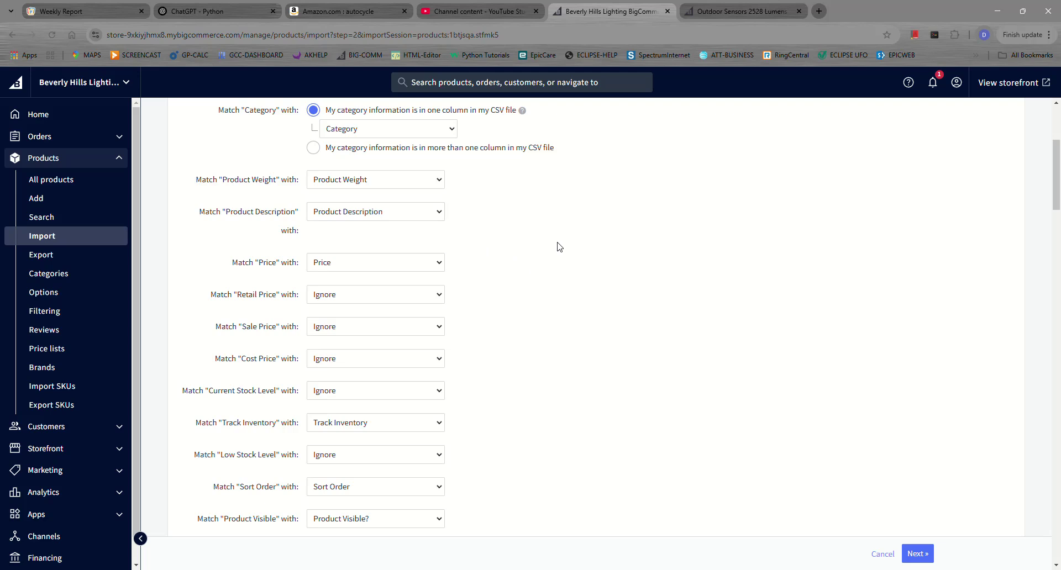
{"action": "scroll", "coordinate": [548, 281], "scroll_direction": "down", "scroll_amount": 3}
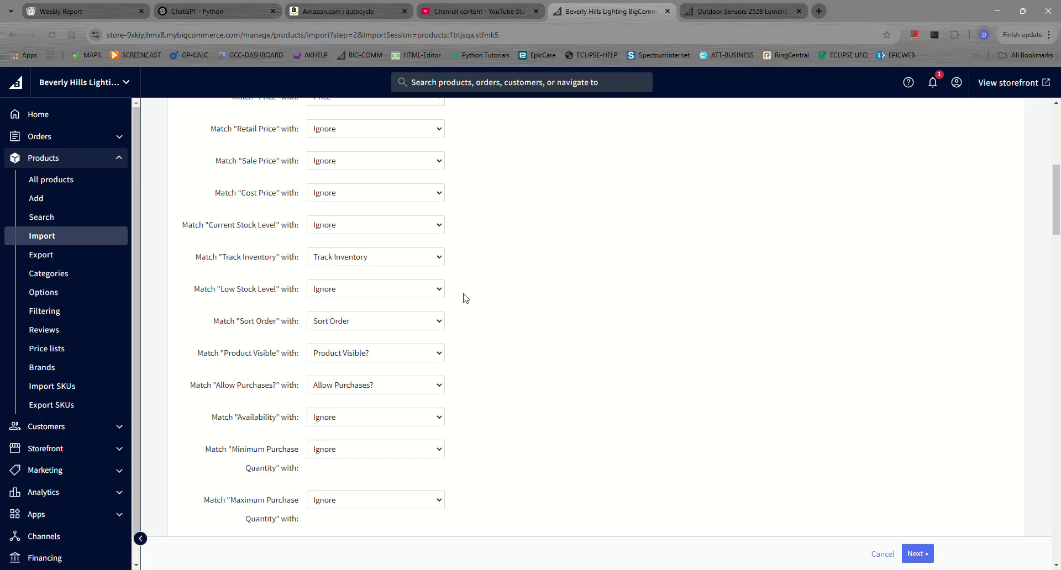
{"action": "left_click", "coordinate": [439, 295]}
{"action": "left_click", "coordinate": [440, 296]}
{"action": "left_click", "coordinate": [683, 285]}
{"action": "scroll", "coordinate": [685, 285], "scroll_direction": "down", "scroll_amount": 4}
{"action": "scroll", "coordinate": [685, 285], "scroll_direction": "down", "scroll_amount": 12}
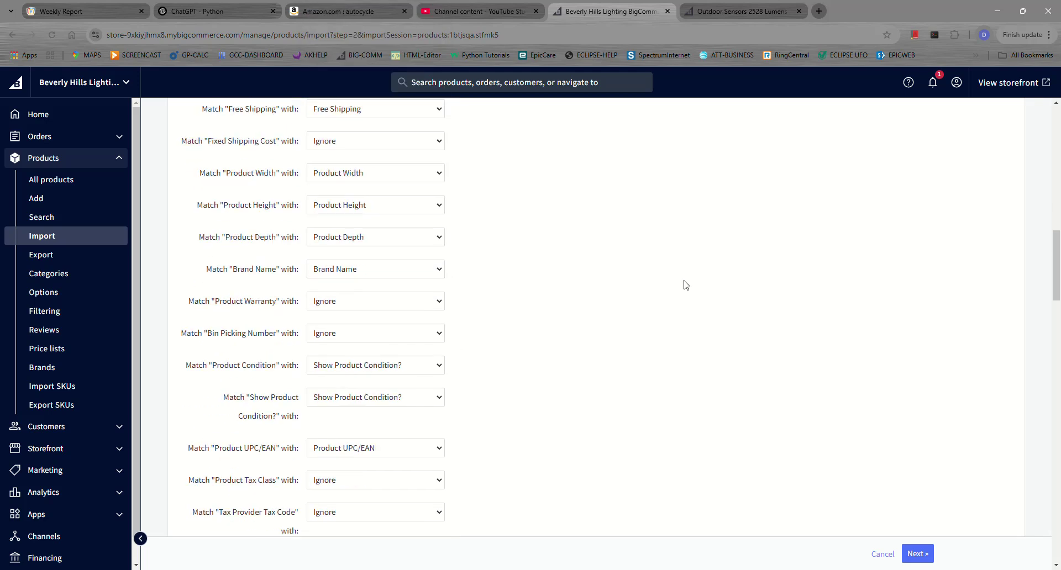
{"action": "scroll", "coordinate": [685, 285], "scroll_direction": "down", "scroll_amount": 15}
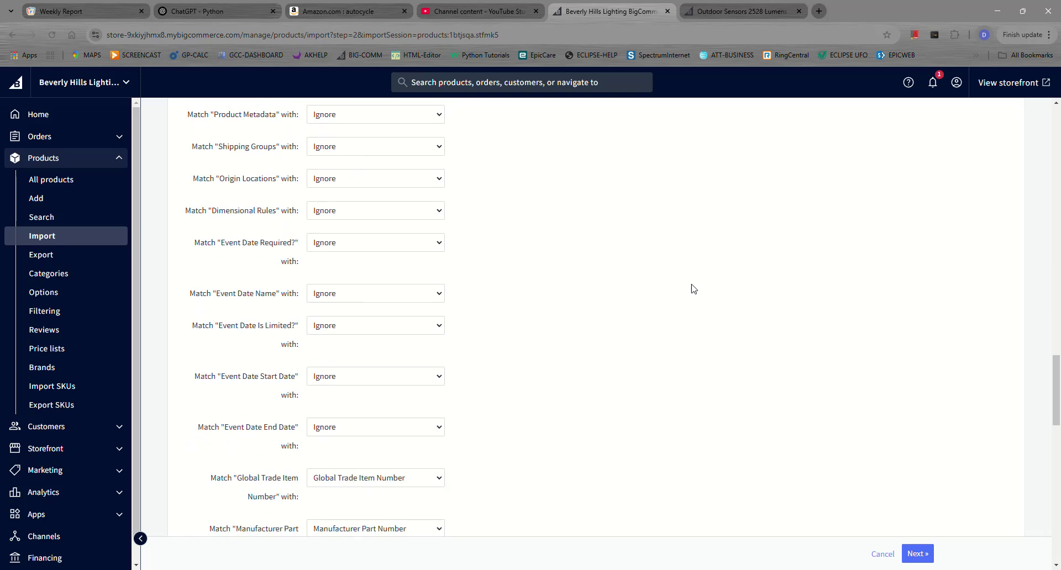
{"action": "scroll", "coordinate": [697, 286], "scroll_direction": "down", "scroll_amount": 1}
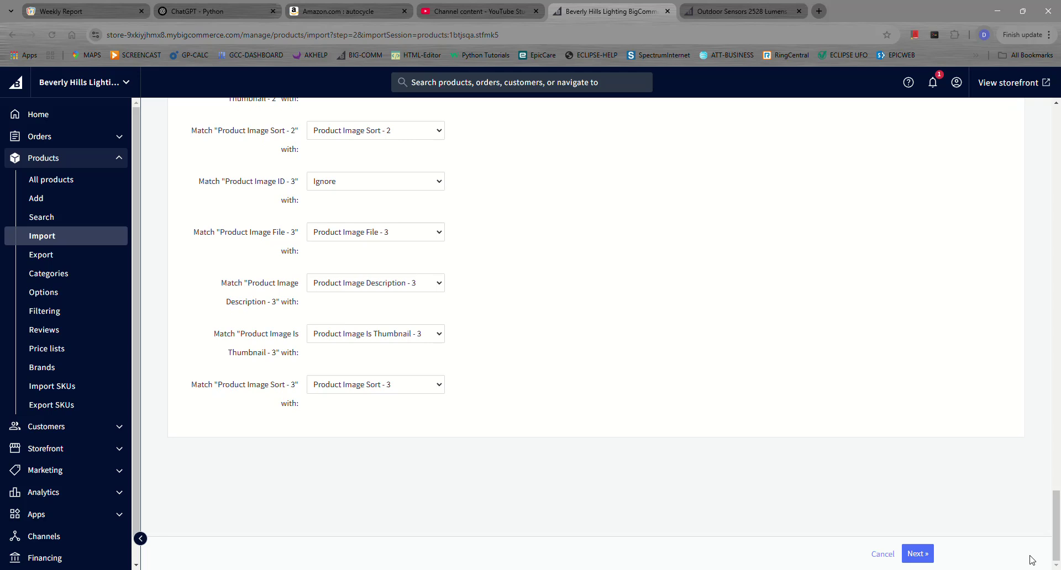
Accept the field mapping and start the product import.
{"action": "left_click", "coordinate": [917, 553]}
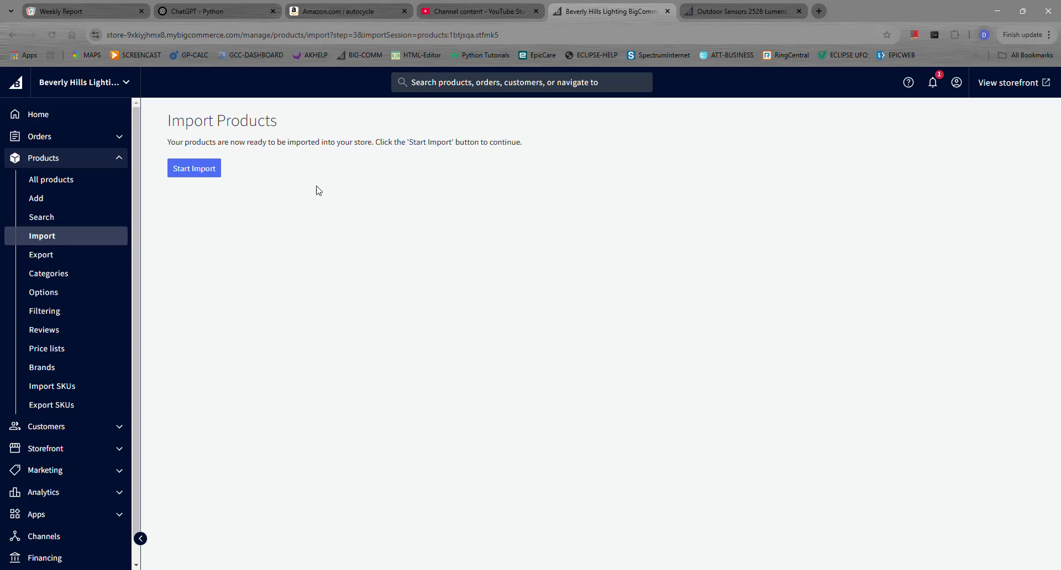
{"action": "left_click", "coordinate": [208, 169]}
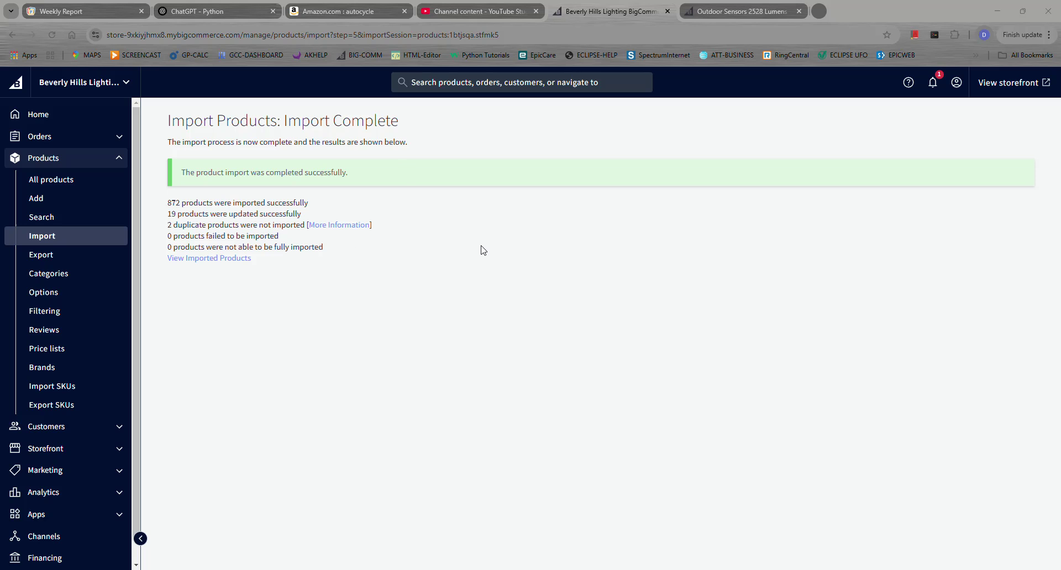
Open the details of the duplicate products that were not imported and copy the listed records.
{"action": "left_click", "coordinate": [342, 225]}
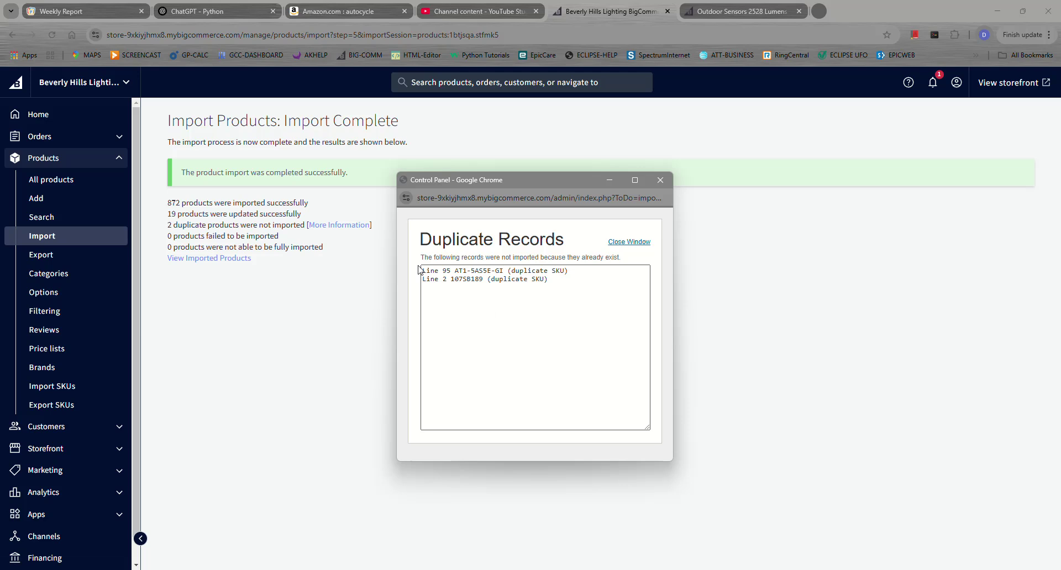
{"action": "left_click_drag", "start_coordinate": [423, 271], "coordinate": [631, 309]}
{"action": "key", "text": "ctrl+c"}
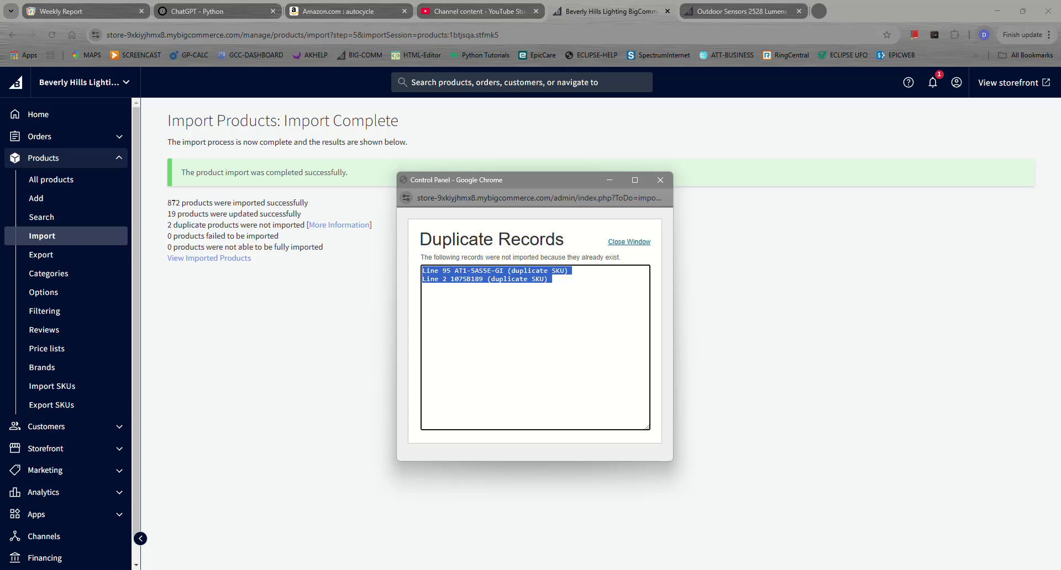
Paste the copied duplicate records into a new Notepad tab, then return to Chrome and close the Duplicate Records window.
{"action": "left_click", "coordinate": [714, 569]}
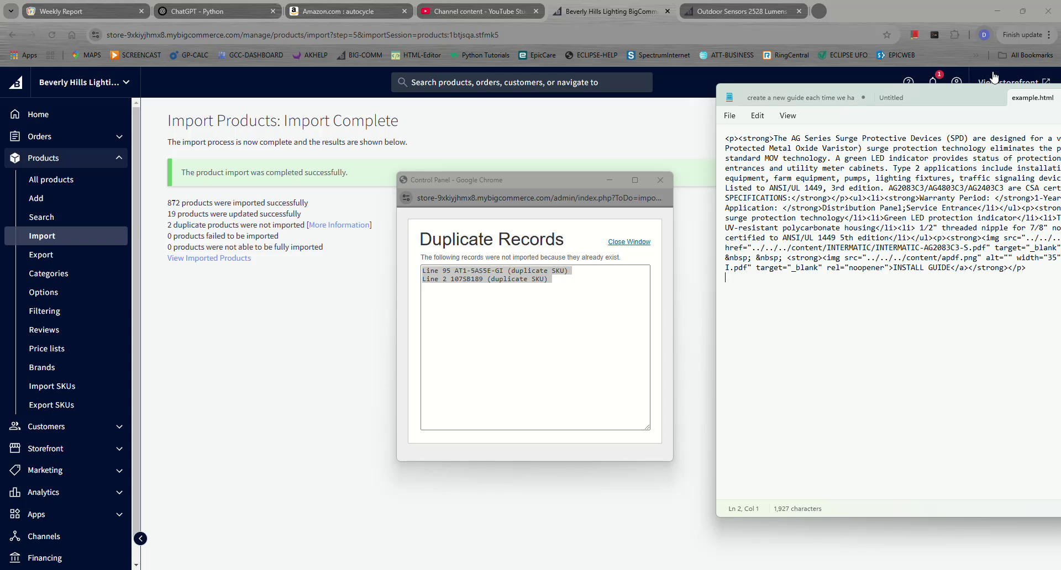
{"action": "left_click_drag", "start_coordinate": [1059, 98], "coordinate": [679, 123]}
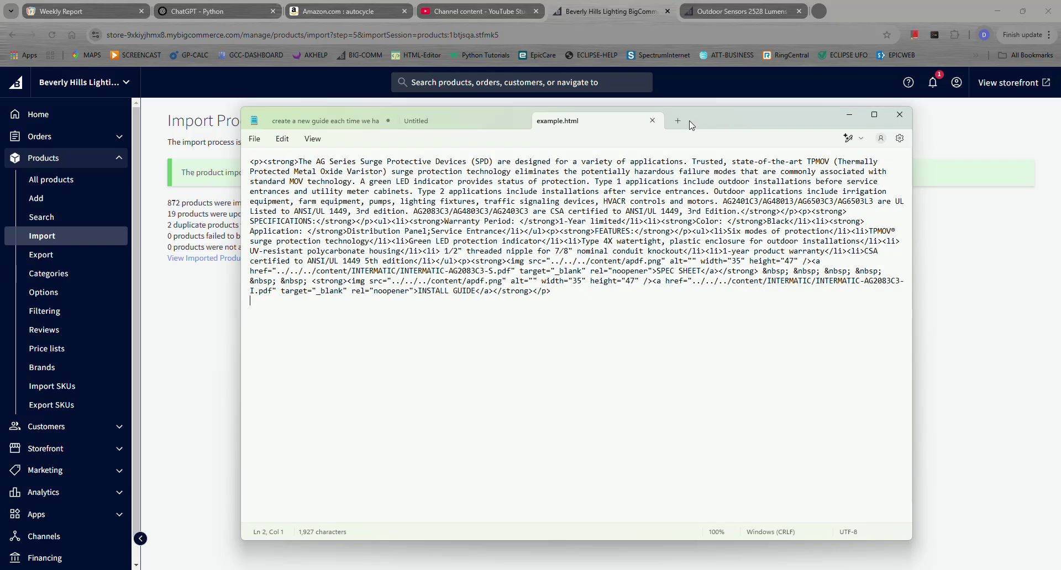
{"action": "left_click", "coordinate": [677, 121]}
{"action": "key", "text": "ctrl+v"}
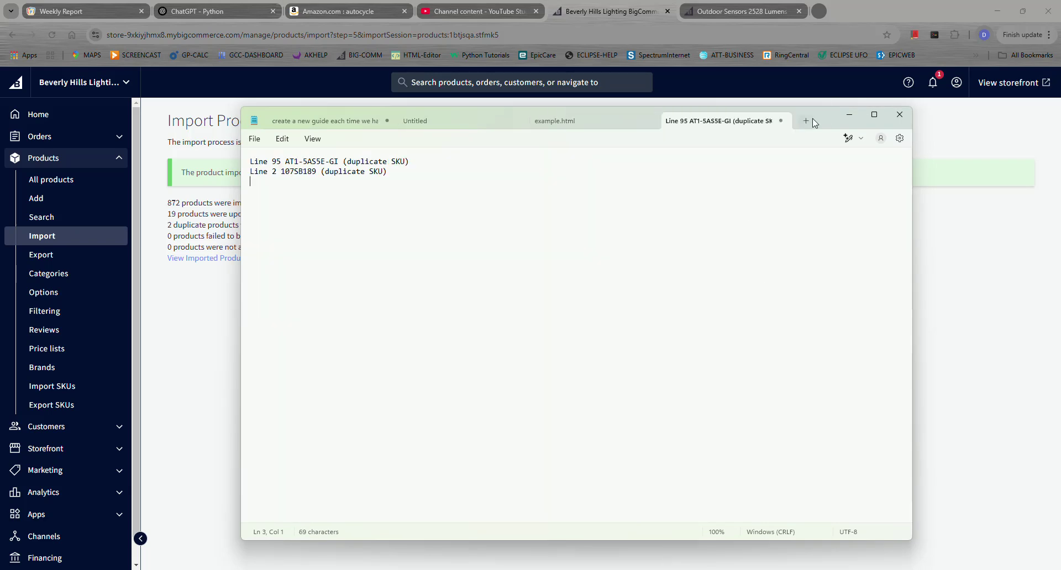
{"action": "left_click", "coordinate": [849, 114]}
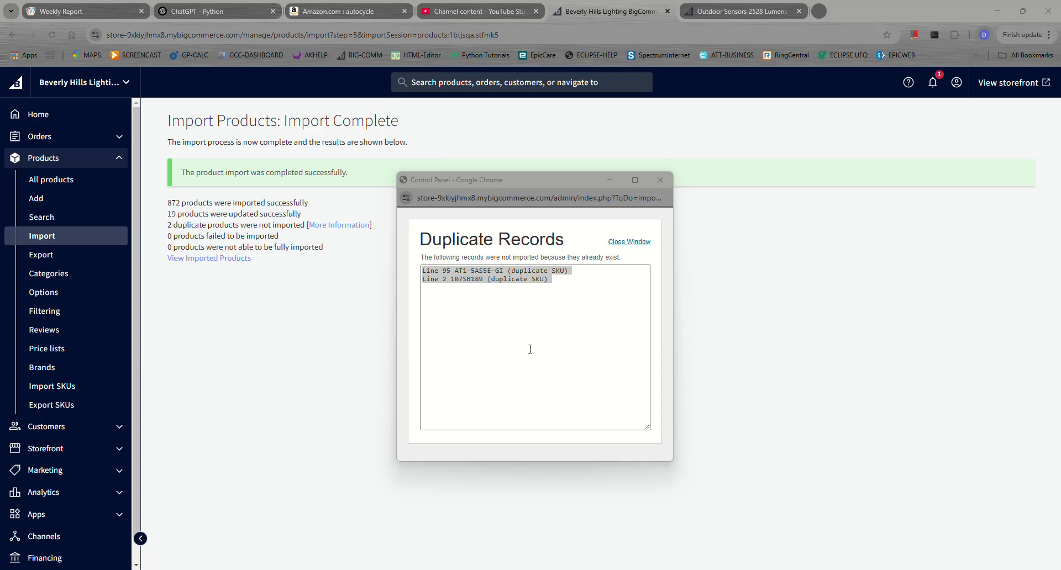
{"action": "left_click", "coordinate": [656, 182]}
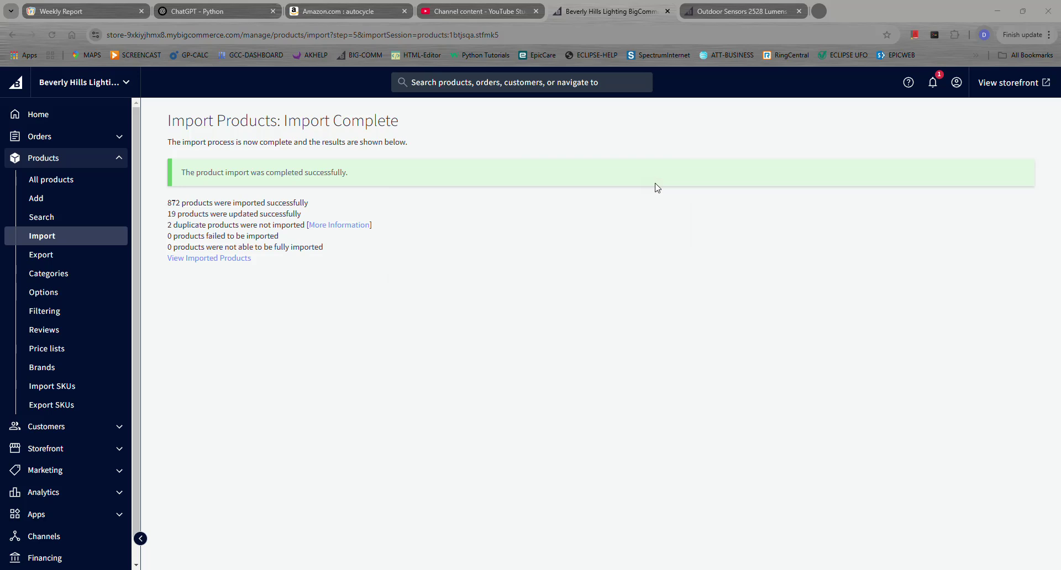
View the list of last imported products and look through their names, SKUs, categories and prices.
{"action": "left_click", "coordinate": [230, 266]}
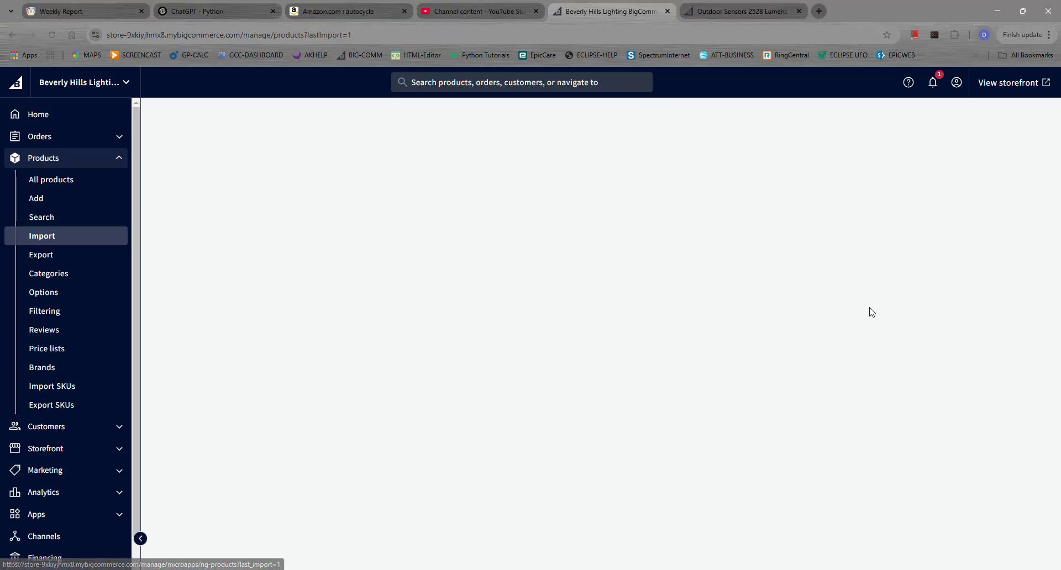
{"action": "scroll", "coordinate": [870, 311], "scroll_direction": "down", "scroll_amount": 3}
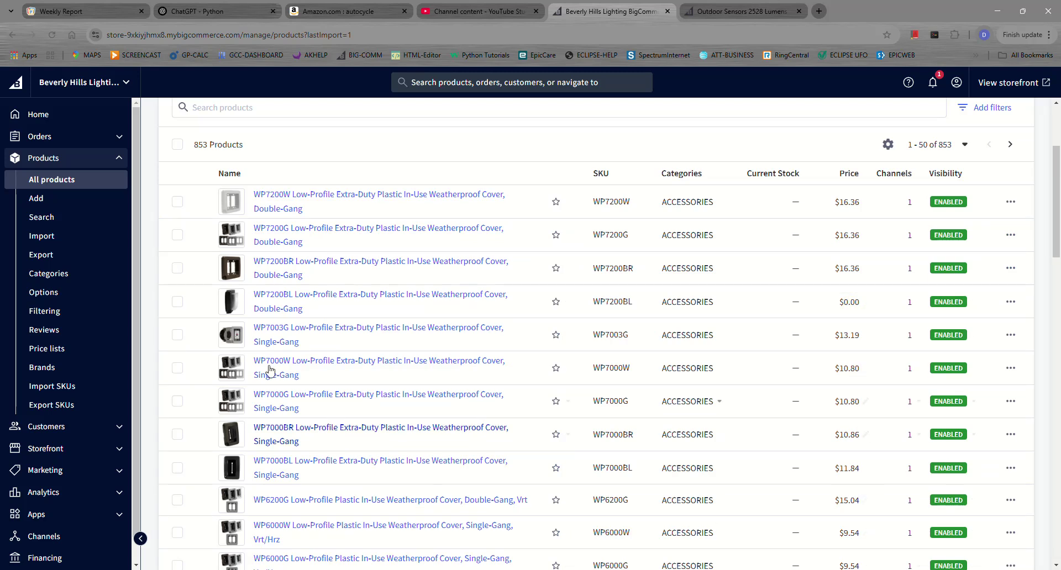
{"action": "scroll", "coordinate": [362, 339], "scroll_direction": "down", "scroll_amount": 20}
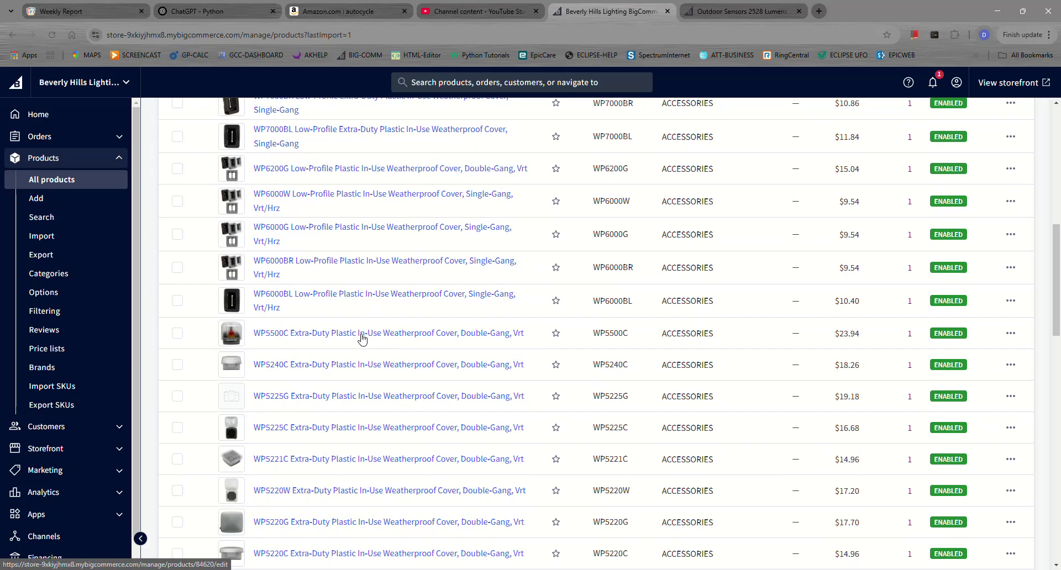
{"action": "scroll", "coordinate": [362, 338], "scroll_direction": "up", "scroll_amount": 20}
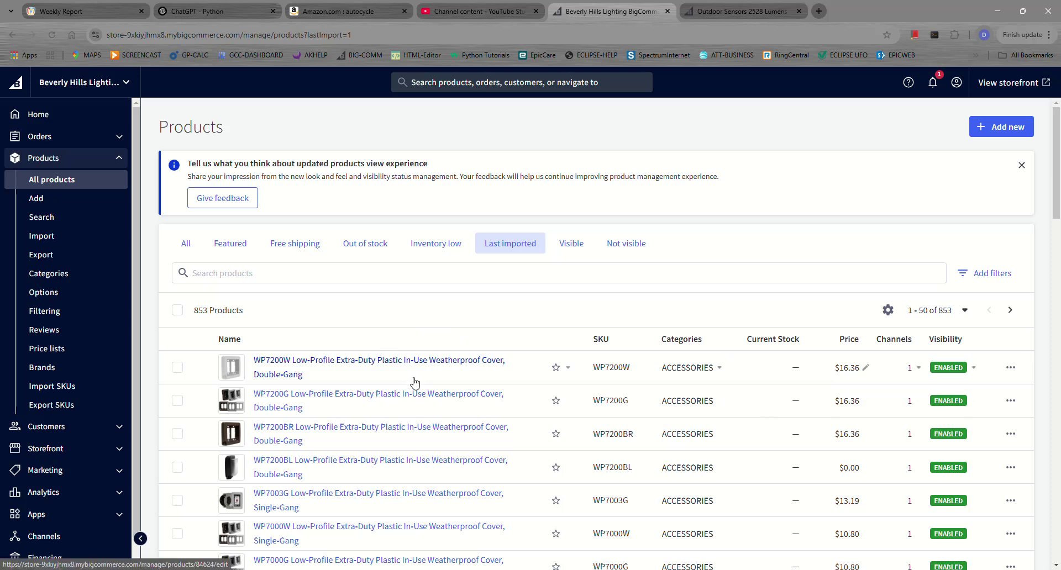
Open the WP7200W product and check its category assignment under CONTROL & AUTOMATION > TIMERS.
{"action": "left_click", "coordinate": [426, 360]}
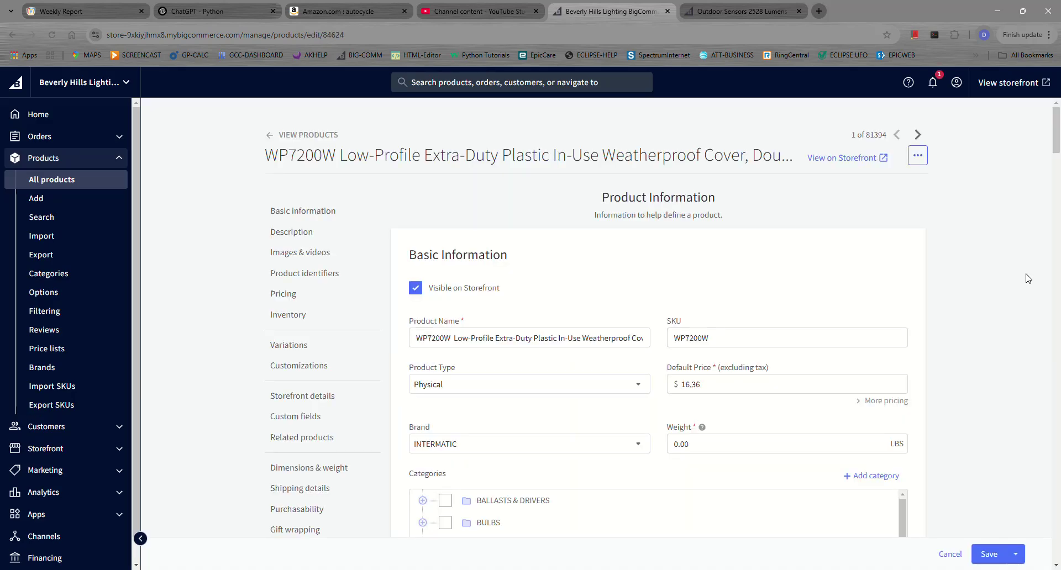
{"action": "scroll", "coordinate": [933, 374], "scroll_direction": "down", "scroll_amount": 3}
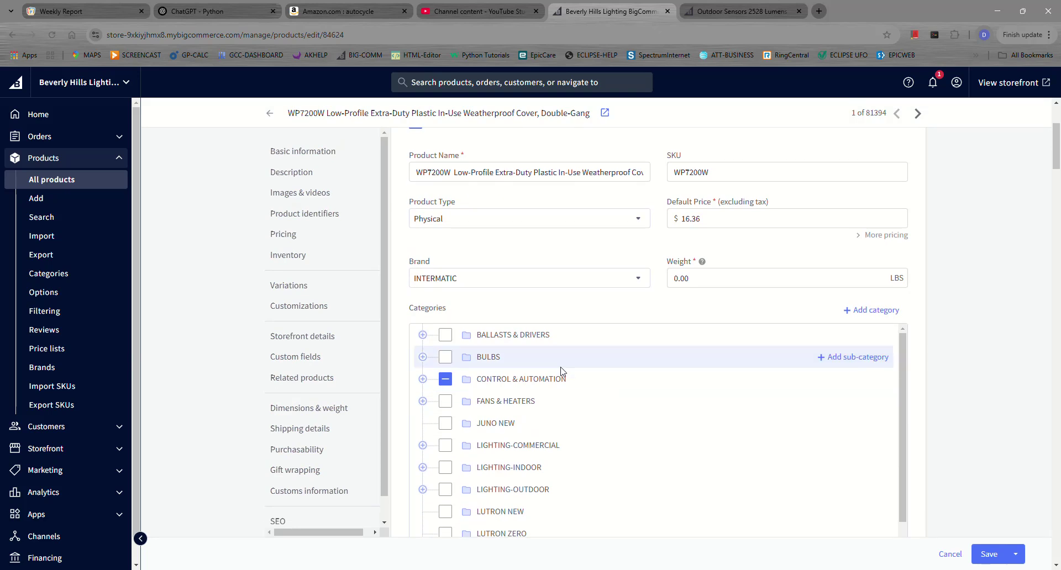
{"action": "left_click", "coordinate": [422, 379]}
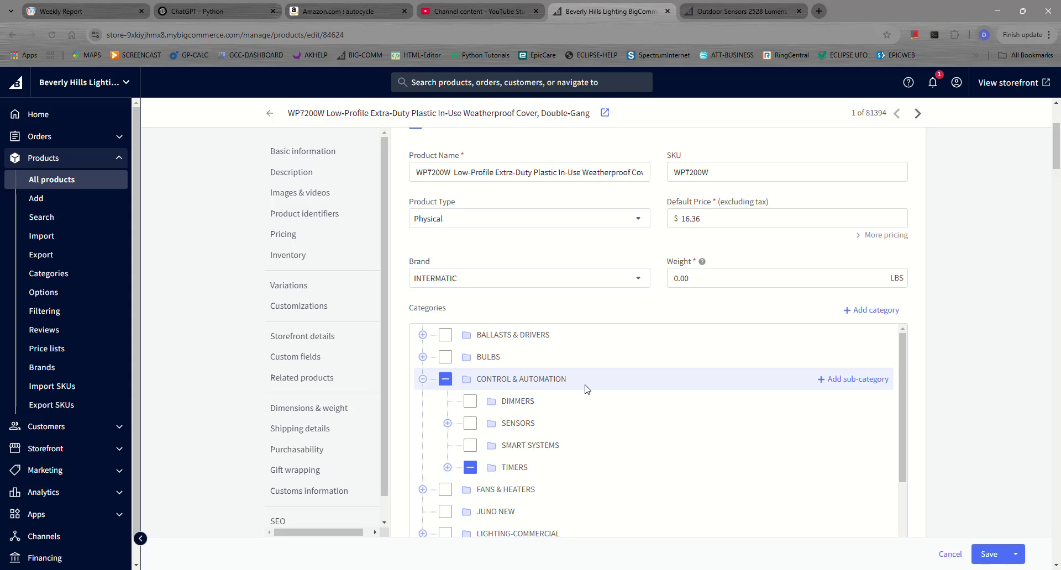
{"action": "left_click", "coordinate": [447, 467]}
{"action": "scroll", "coordinate": [756, 434], "scroll_direction": "down", "scroll_amount": 3}
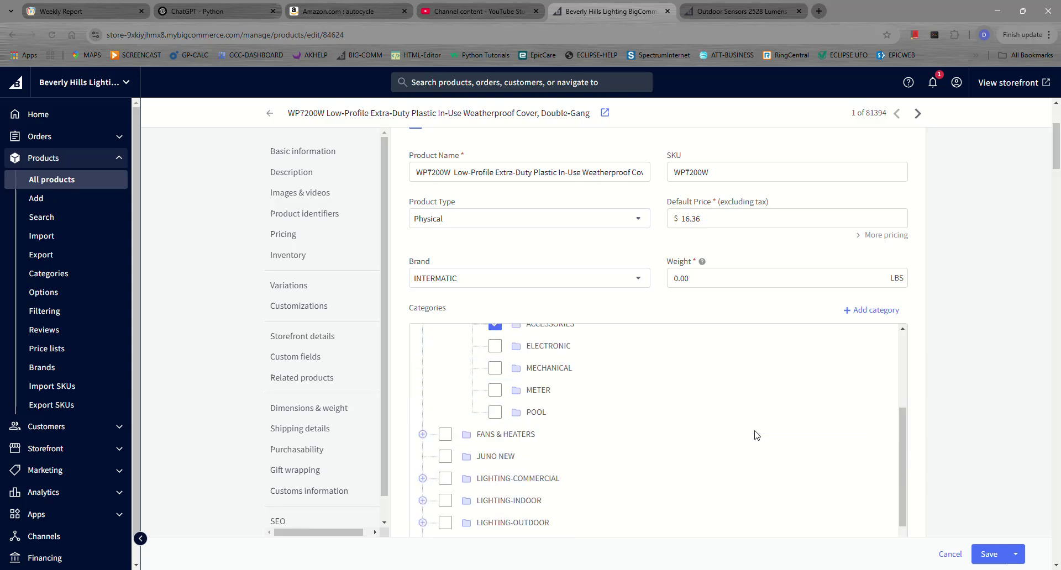
{"action": "scroll", "coordinate": [750, 433], "scroll_direction": "up", "scroll_amount": 2}
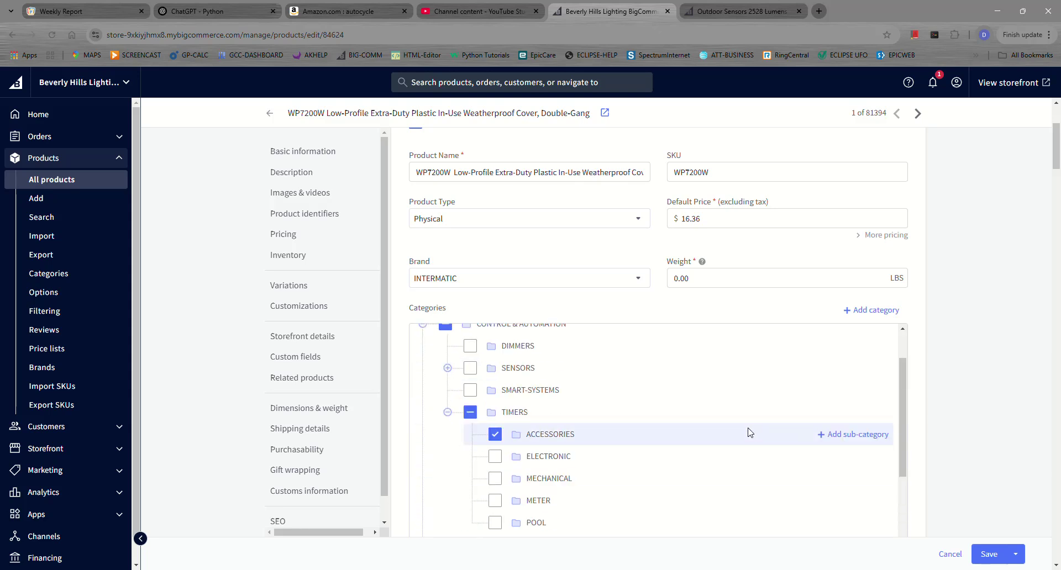
{"action": "scroll", "coordinate": [748, 432], "scroll_direction": "down", "scroll_amount": 1}
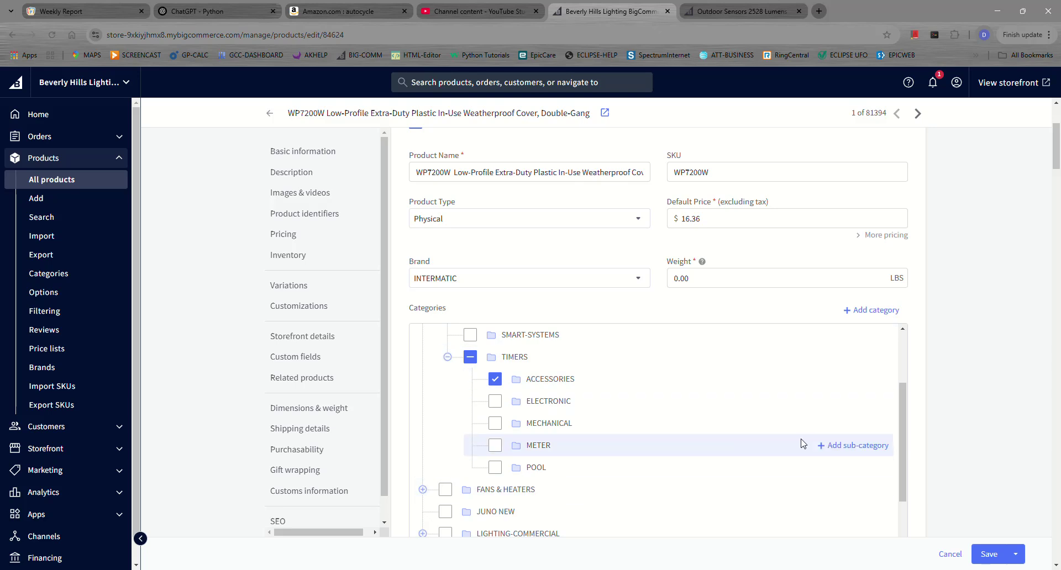
Check the WP7200W product's description, including its specifications, features and spec sheet link.
{"action": "scroll", "coordinate": [982, 302], "scroll_direction": "down", "scroll_amount": 7}
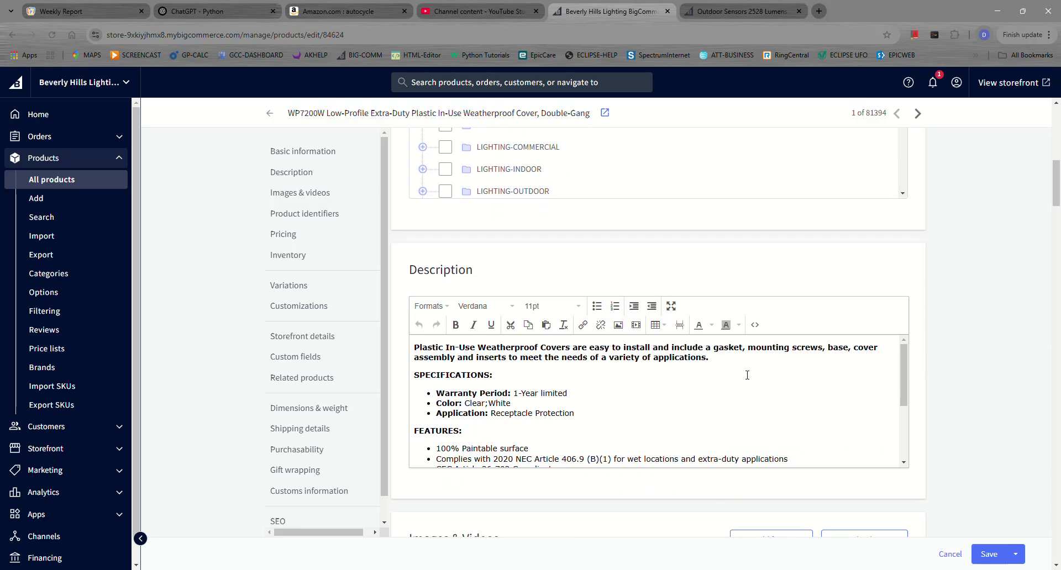
{"action": "scroll", "coordinate": [748, 375], "scroll_direction": "up", "scroll_amount": 1}
{"action": "scroll", "coordinate": [747, 381], "scroll_direction": "down", "scroll_amount": 2}
{"action": "scroll", "coordinate": [747, 389], "scroll_direction": "down", "scroll_amount": 3}
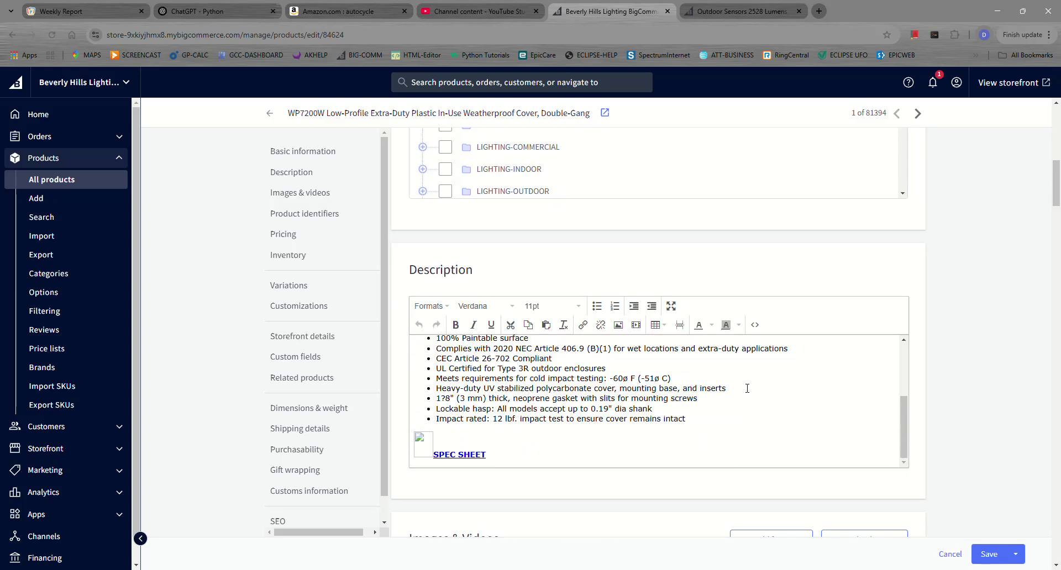
{"action": "scroll", "coordinate": [703, 380], "scroll_direction": "up", "scroll_amount": 10}
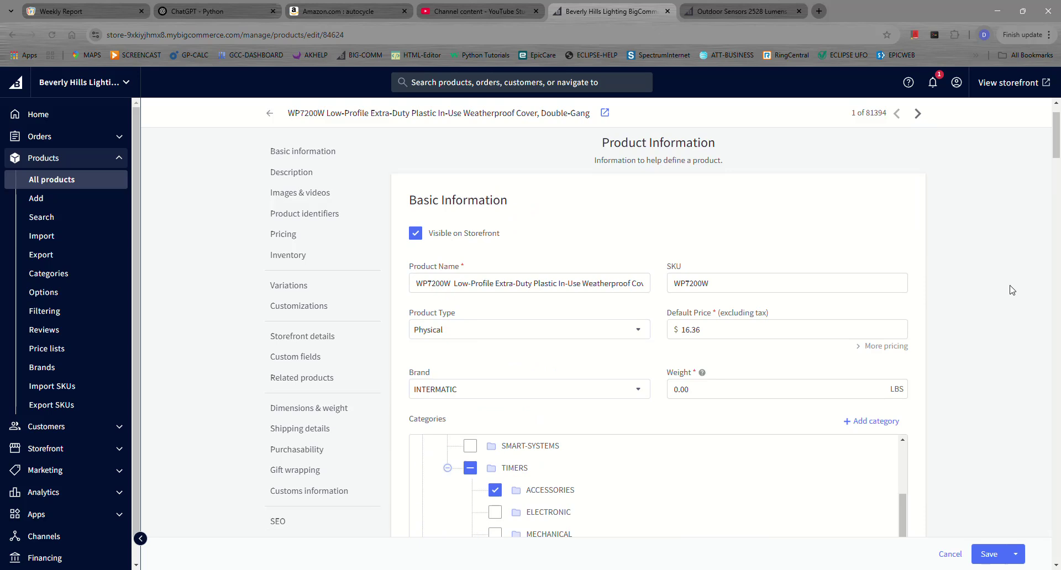
Open the Beverly Hills Lighting storefront and look over its home page.
{"action": "left_click", "coordinate": [1011, 83]}
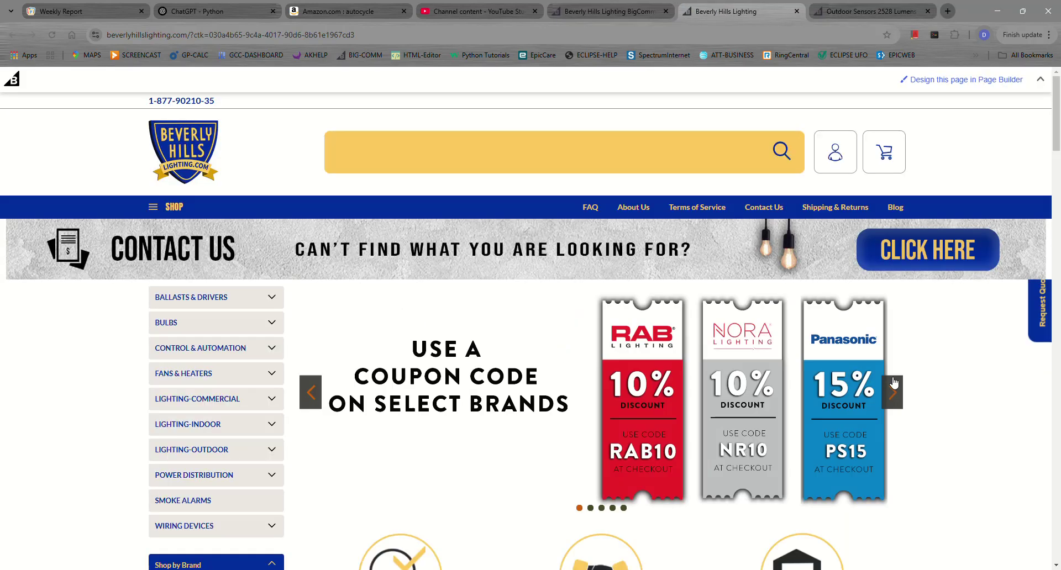
{"action": "scroll", "coordinate": [906, 367], "scroll_direction": "down", "scroll_amount": 5}
{"action": "scroll", "coordinate": [907, 368], "scroll_direction": "down", "scroll_amount": 7}
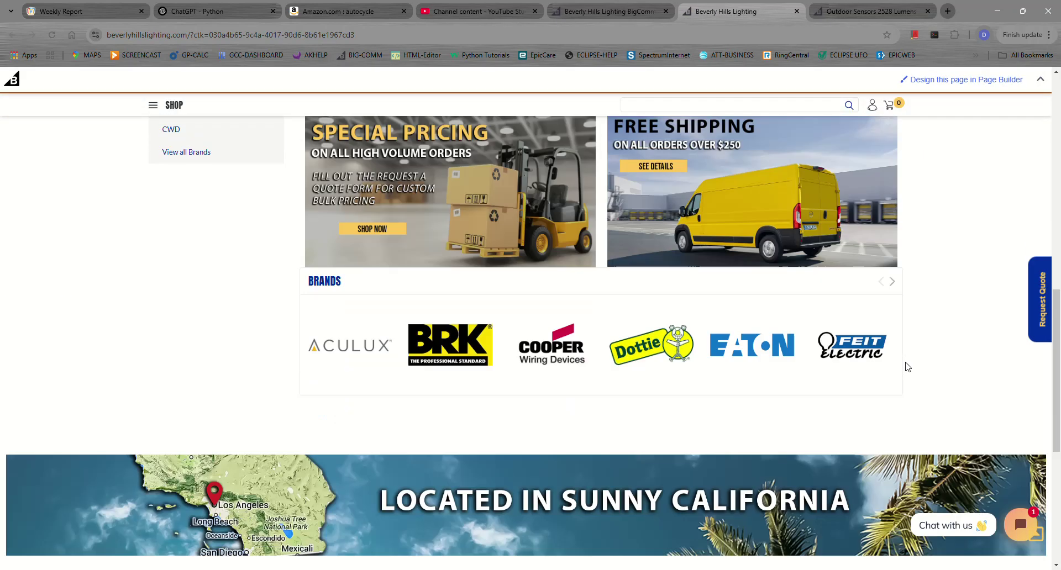
{"action": "scroll", "coordinate": [908, 367], "scroll_direction": "up", "scroll_amount": 7}
{"action": "scroll", "coordinate": [908, 366], "scroll_direction": "up", "scroll_amount": 5}
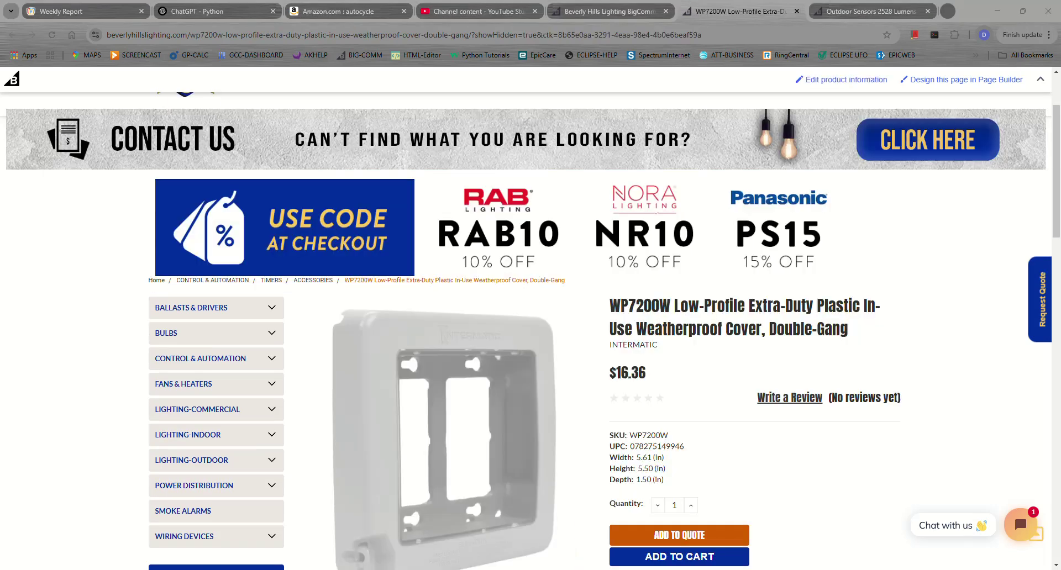
Examine the WP7200W storefront page, including its image, price, dimensions, product description and spec sheet link.
{"action": "scroll", "coordinate": [723, 269], "scroll_direction": "down", "scroll_amount": 2}
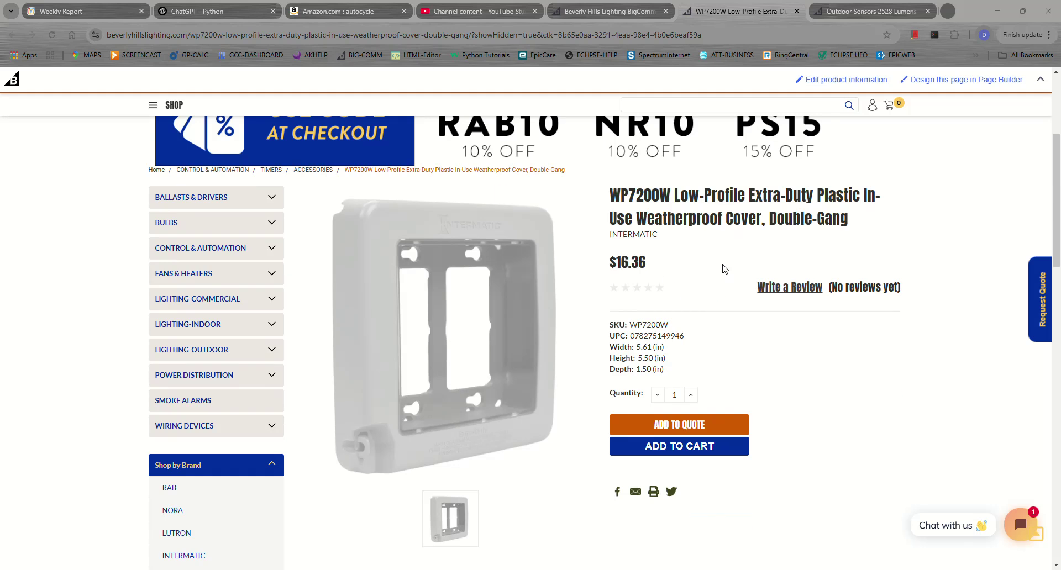
{"action": "scroll", "coordinate": [795, 302], "scroll_direction": "down", "scroll_amount": 6}
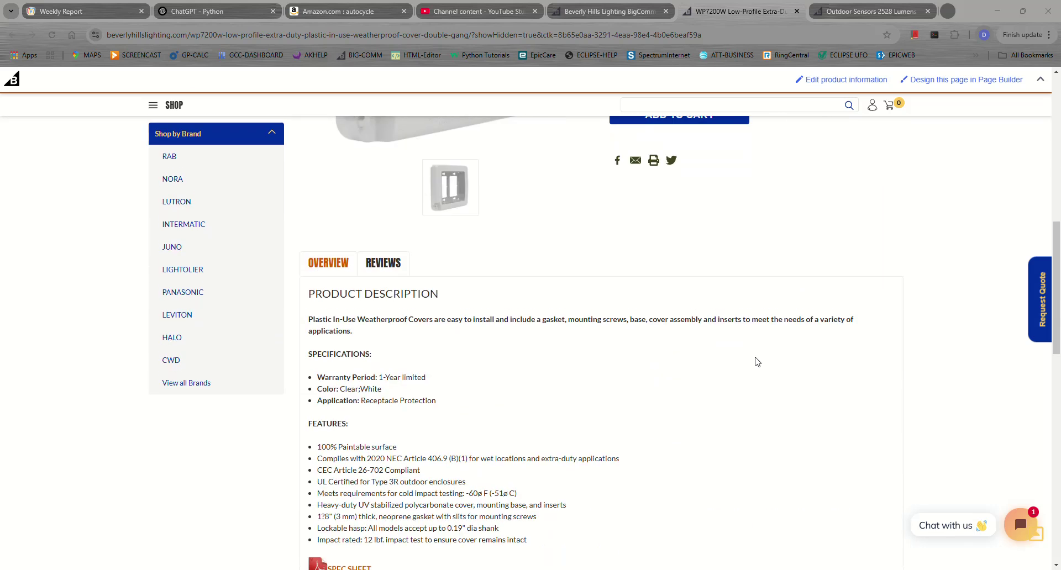
{"action": "scroll", "coordinate": [756, 362], "scroll_direction": "down", "scroll_amount": 1}
{"action": "scroll", "coordinate": [757, 361], "scroll_direction": "down", "scroll_amount": 2}
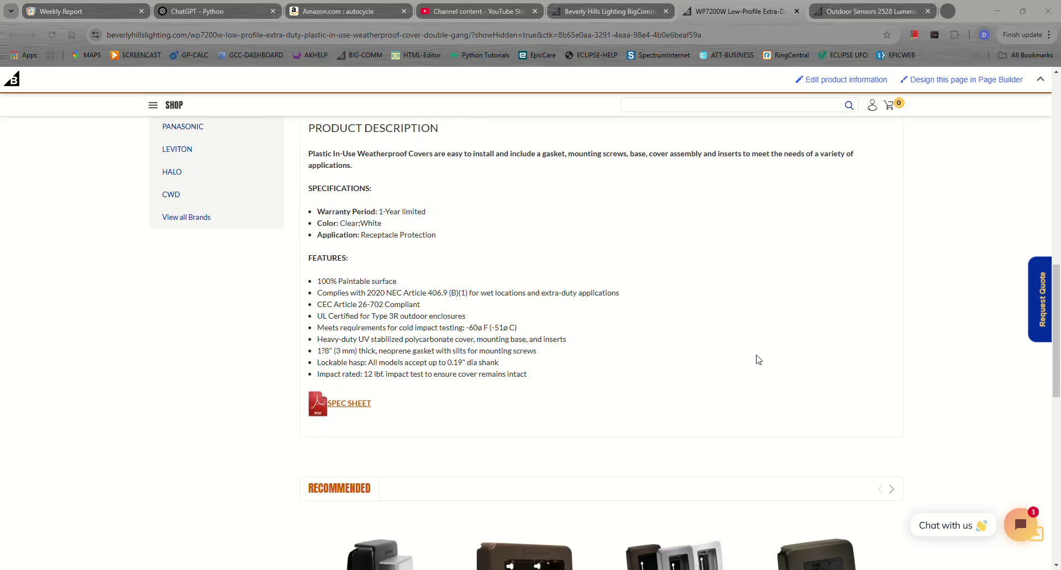
Open the WP7200W spec sheet PDF from the product description to check its link, and close the PDF.
{"action": "left_click", "coordinate": [361, 403]}
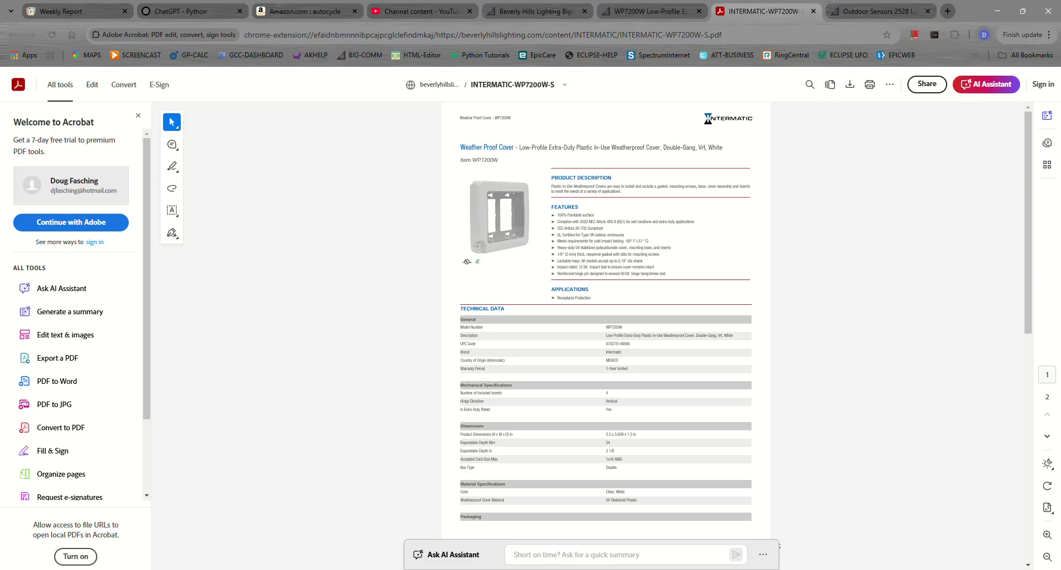
{"action": "left_click", "coordinate": [813, 11]}
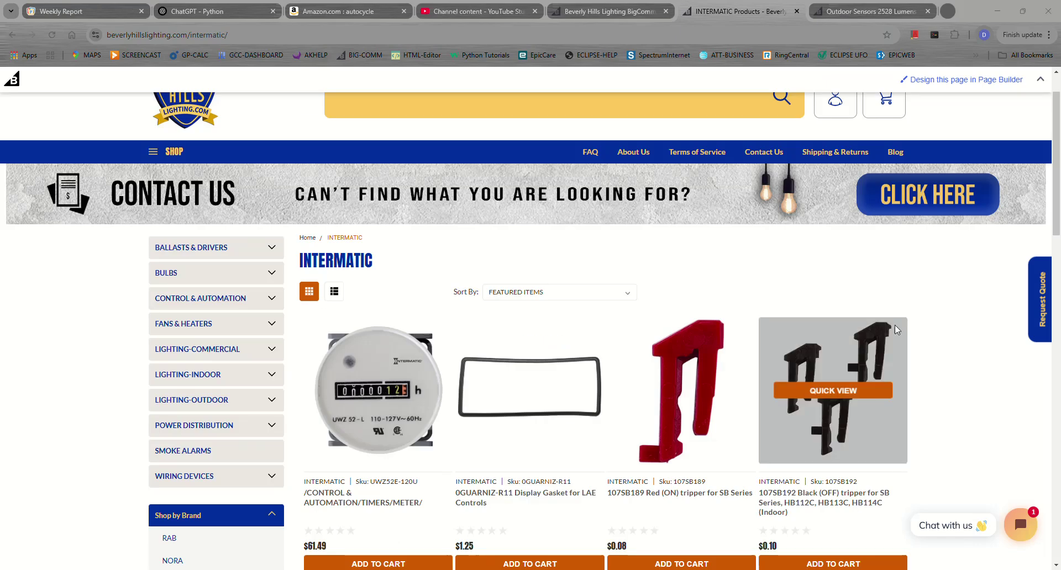
Browse the first page of the INTERMATIC brand listing and open the 119T340 Transformer - 300 W, 120 V, 60 Hz product.
{"action": "scroll", "coordinate": [950, 353], "scroll_direction": "down", "scroll_amount": 3}
{"action": "scroll", "coordinate": [950, 354], "scroll_direction": "down", "scroll_amount": 9}
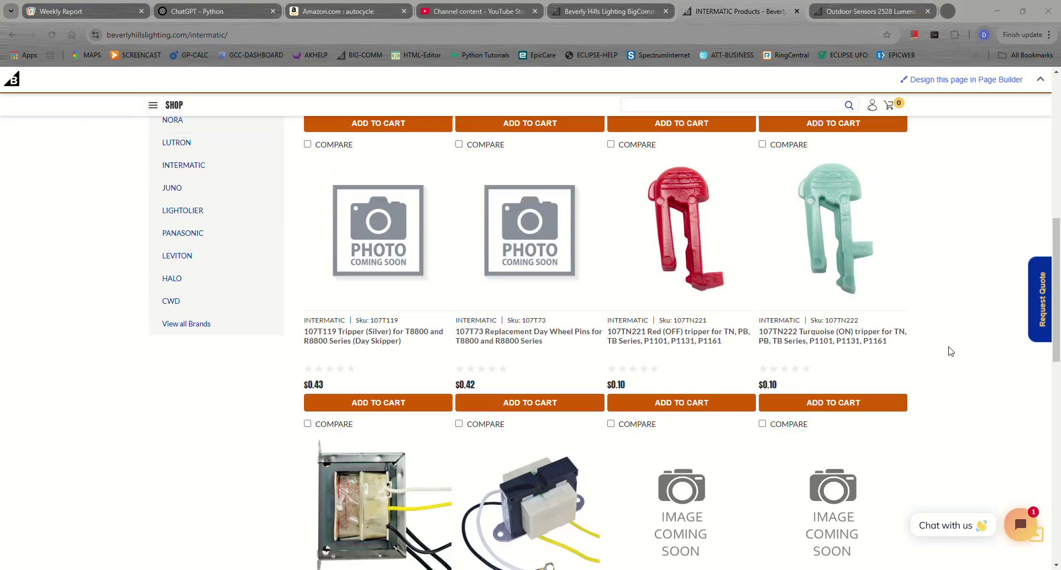
{"action": "scroll", "coordinate": [950, 351], "scroll_direction": "down", "scroll_amount": 2}
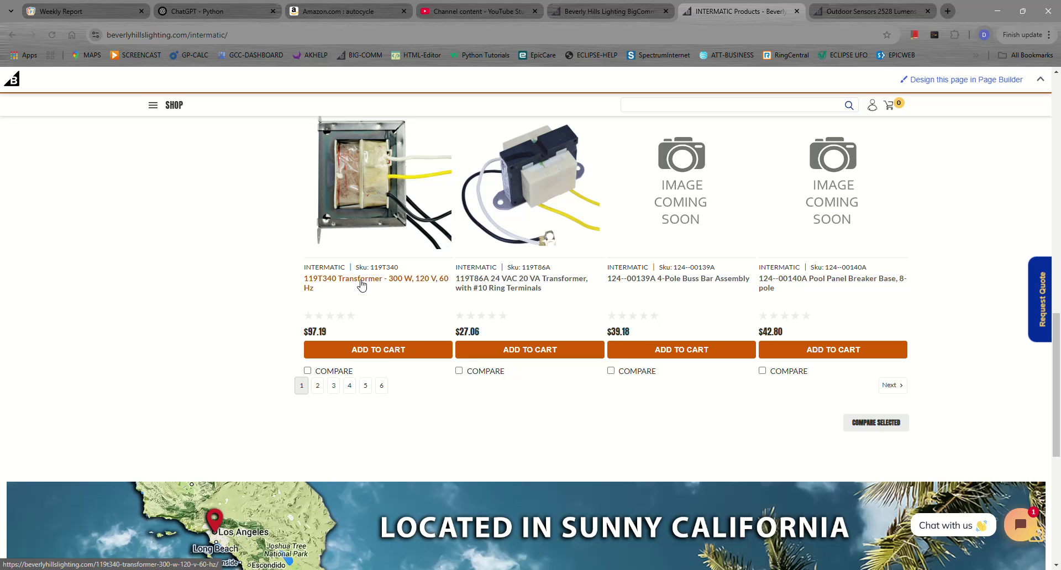
{"action": "mouse_move", "coordinate": [370, 231]}
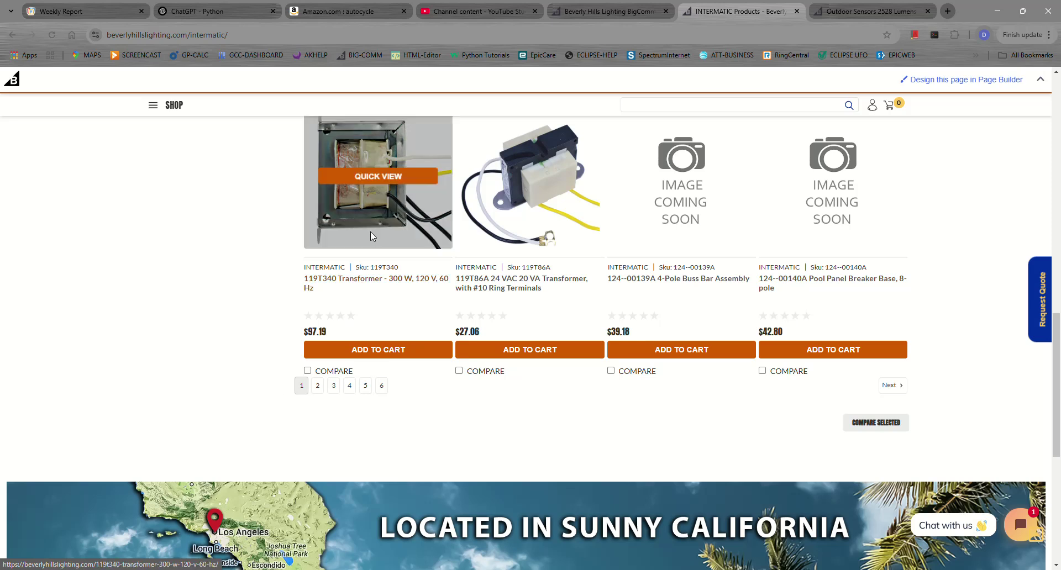
{"action": "left_click", "coordinate": [384, 283]}
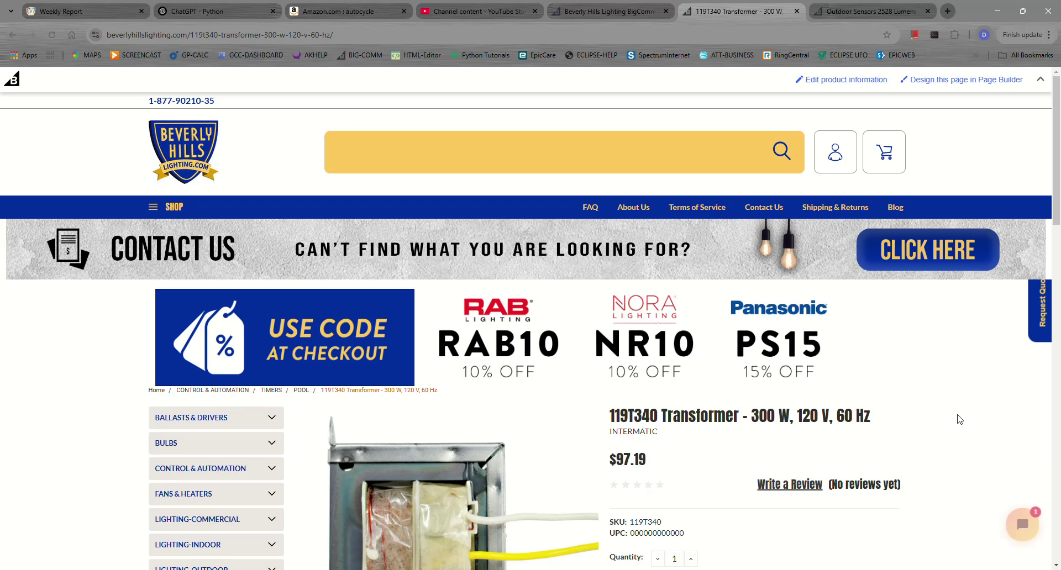
Examine the 119T340 storefront page, including its category path, image, price, product description and recommended products.
{"action": "scroll", "coordinate": [957, 407], "scroll_direction": "down", "scroll_amount": 5}
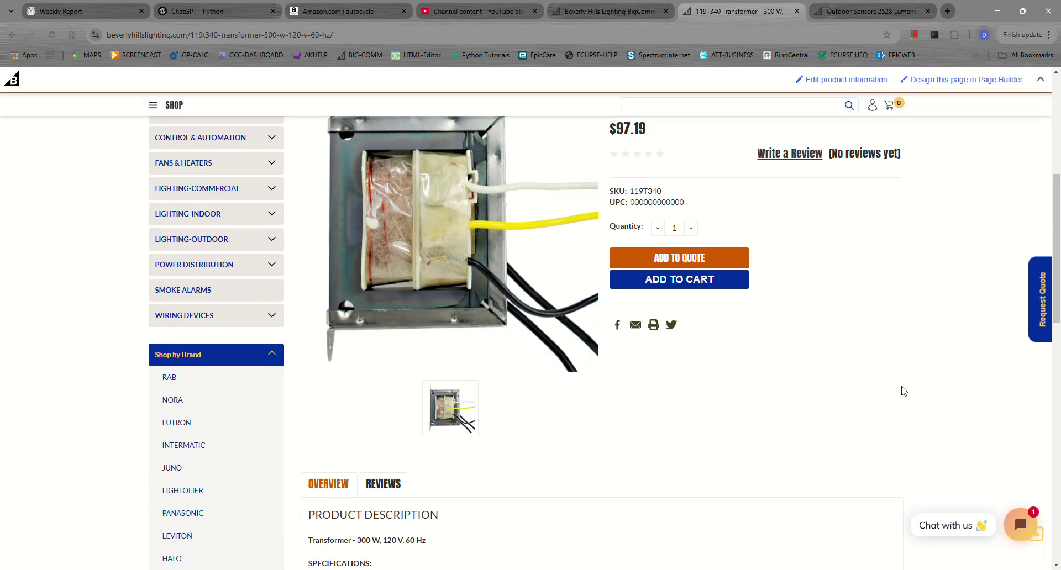
{"action": "scroll", "coordinate": [901, 381], "scroll_direction": "up", "scroll_amount": 4}
{"action": "scroll", "coordinate": [900, 377], "scroll_direction": "up", "scroll_amount": 2}
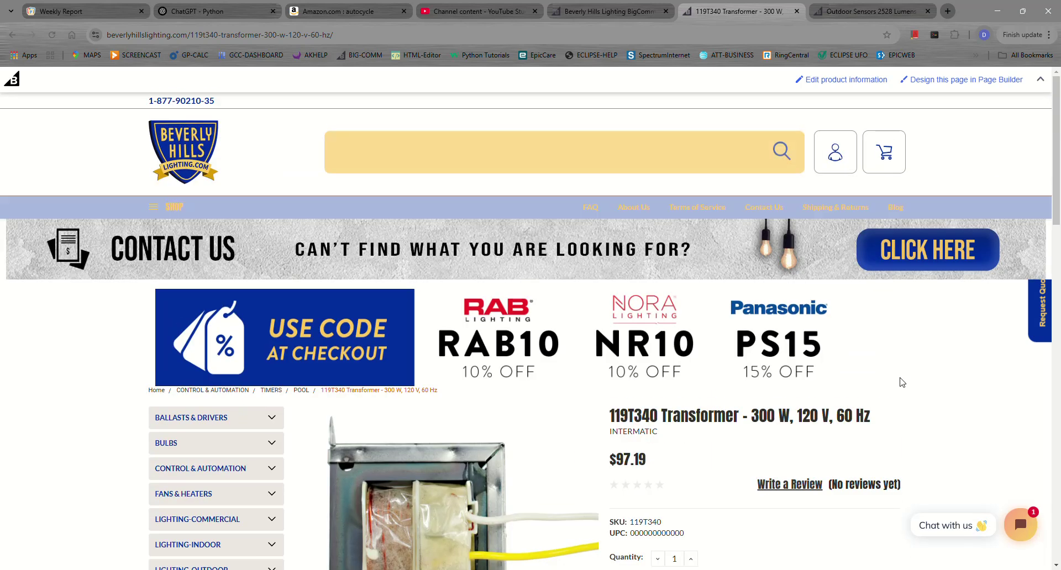
{"action": "scroll", "coordinate": [902, 382], "scroll_direction": "down", "scroll_amount": 10}
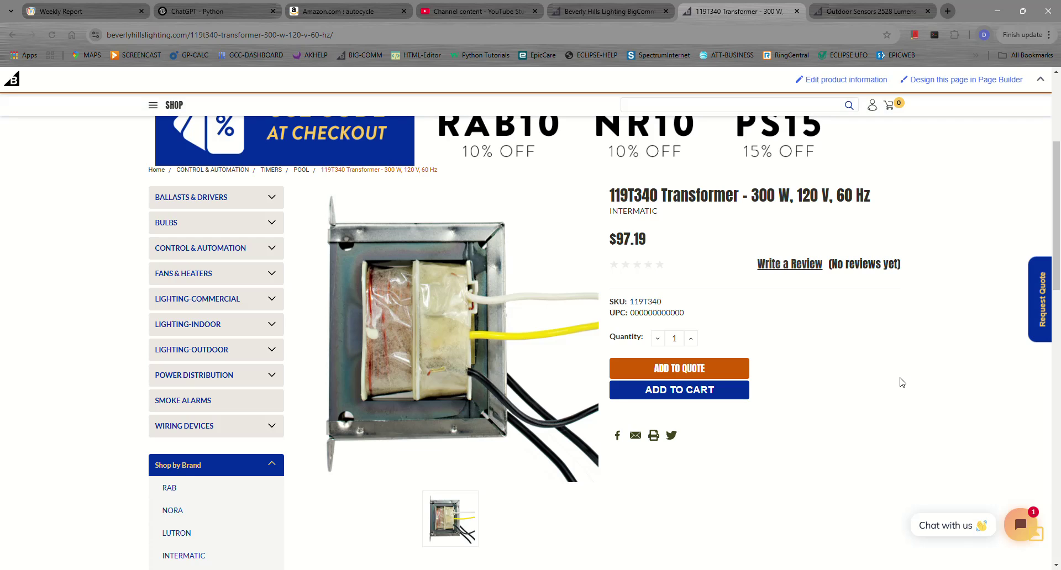
{"action": "scroll", "coordinate": [902, 383], "scroll_direction": "down", "scroll_amount": 2}
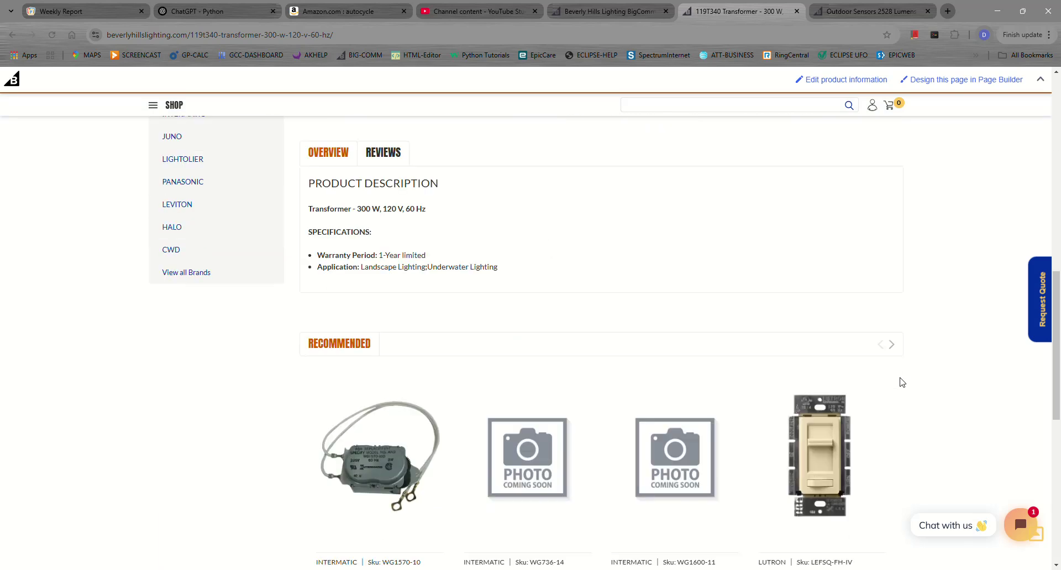
{"action": "scroll", "coordinate": [902, 383], "scroll_direction": "down", "scroll_amount": 6}
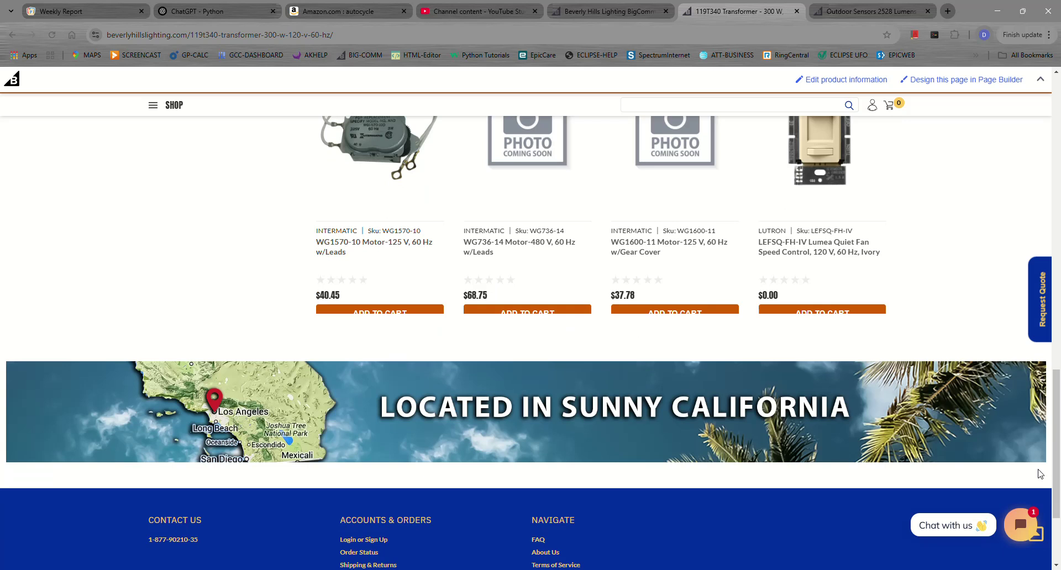
Return to the store's admin product list, minimize the browser, and switch to the WebDAV file client connected to the store.
{"action": "key", "text": "ctrl+shift+Tab"}
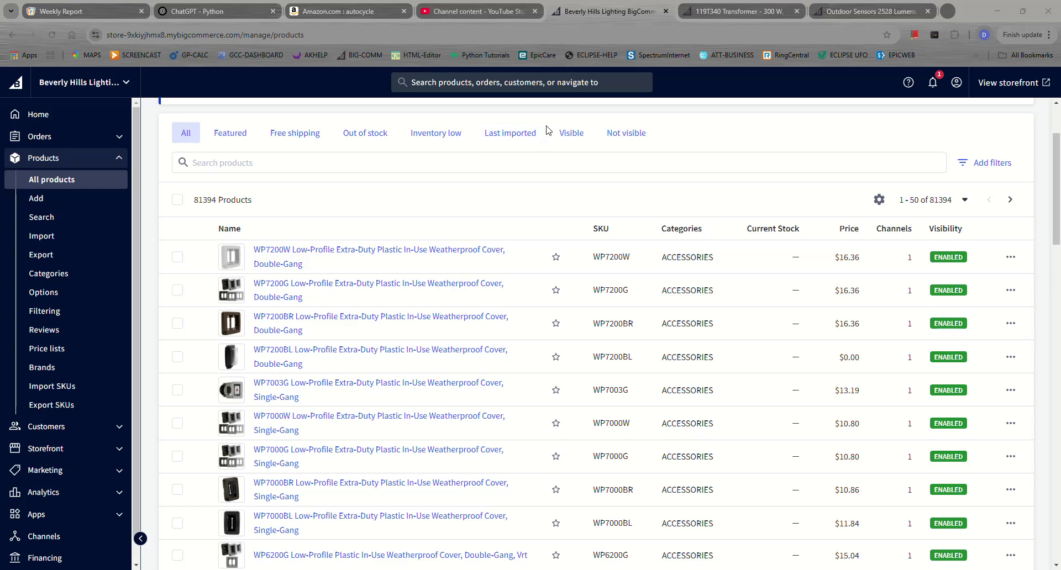
{"action": "left_click", "coordinate": [996, 13]}
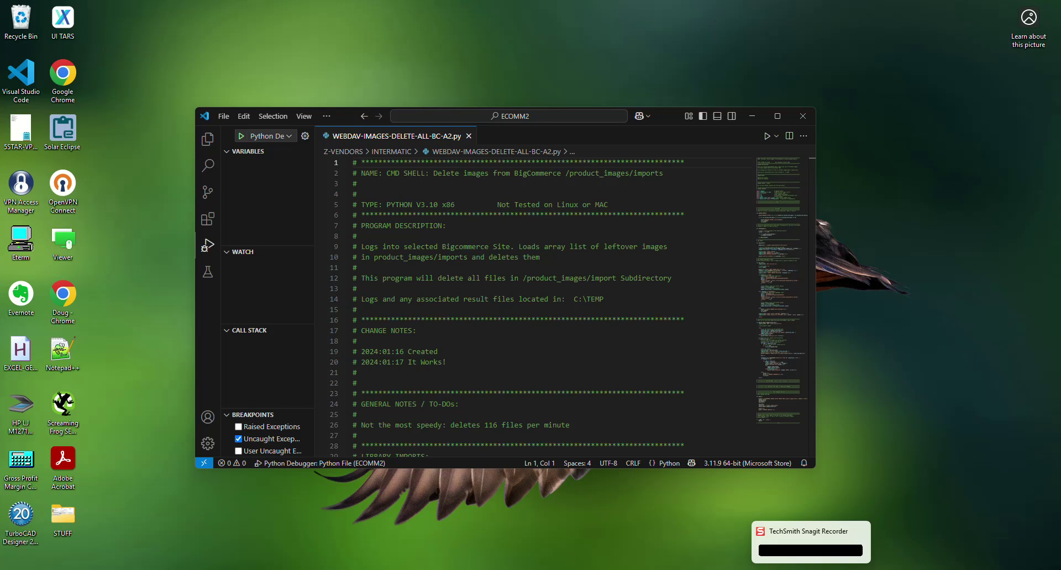
{"action": "mouse_move", "coordinate": [689, 569]}
{"action": "left_click", "coordinate": [689, 522]}
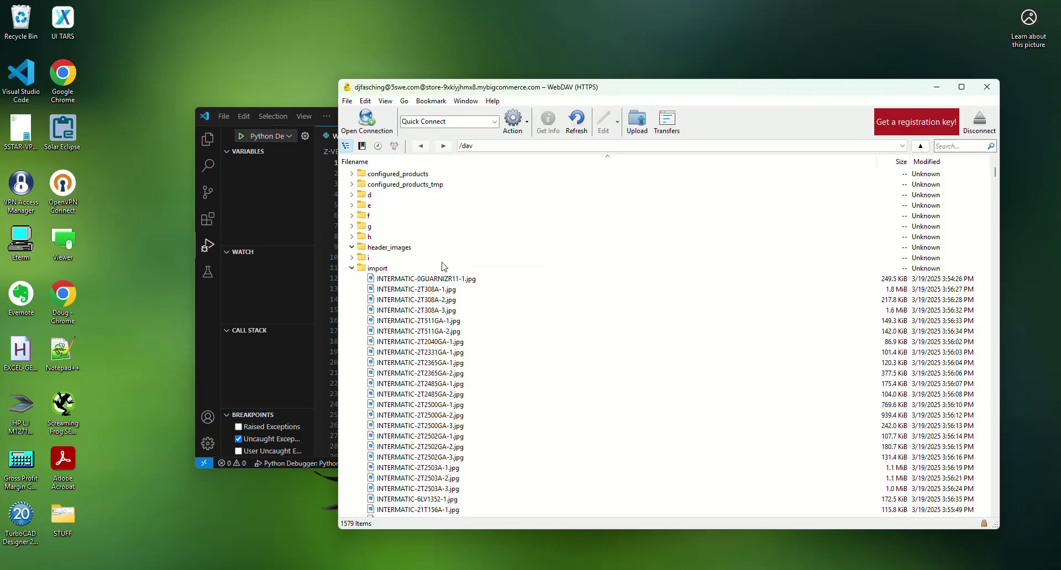
Examine the INTERMATIC image files in the store's import folder over WebDAV, and minimize the file client to reveal the image deletion script.
{"action": "scroll", "coordinate": [458, 268], "scroll_direction": "up", "scroll_amount": 3}
{"action": "scroll", "coordinate": [474, 268], "scroll_direction": "down", "scroll_amount": 2}
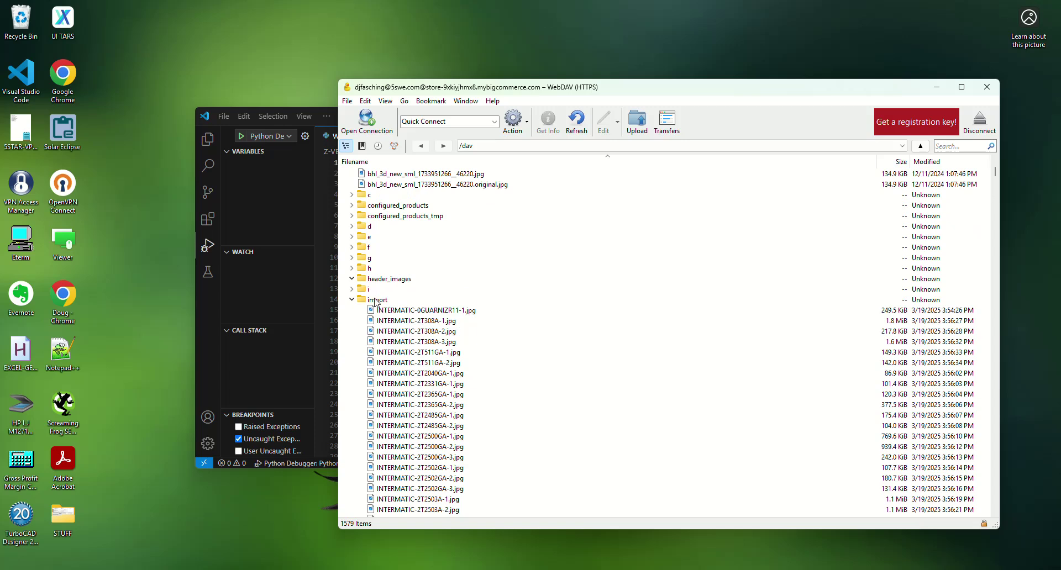
{"action": "left_click", "coordinate": [375, 302]}
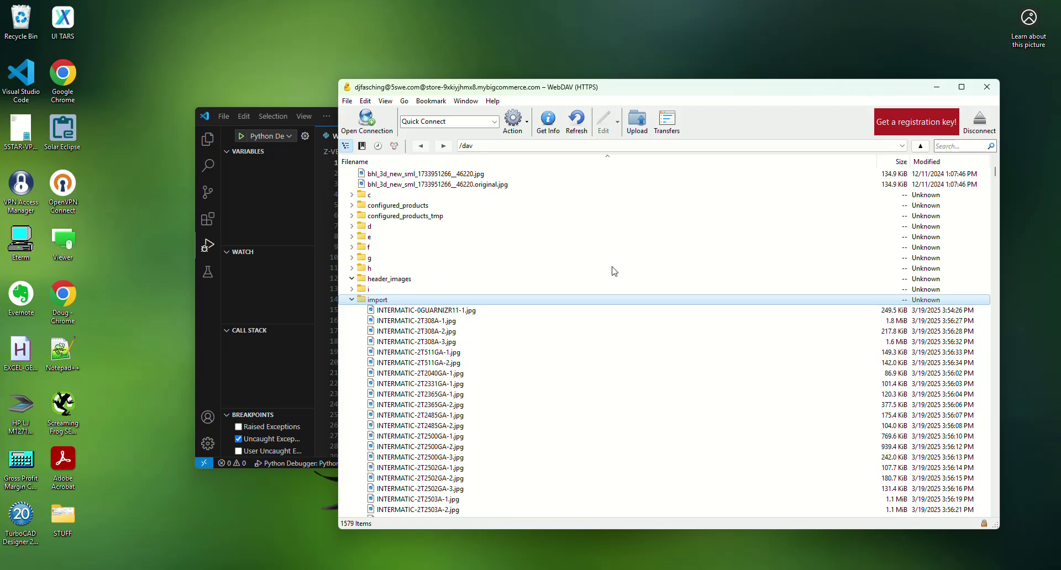
{"action": "left_click", "coordinate": [431, 332]}
{"action": "left_click", "coordinate": [433, 403]}
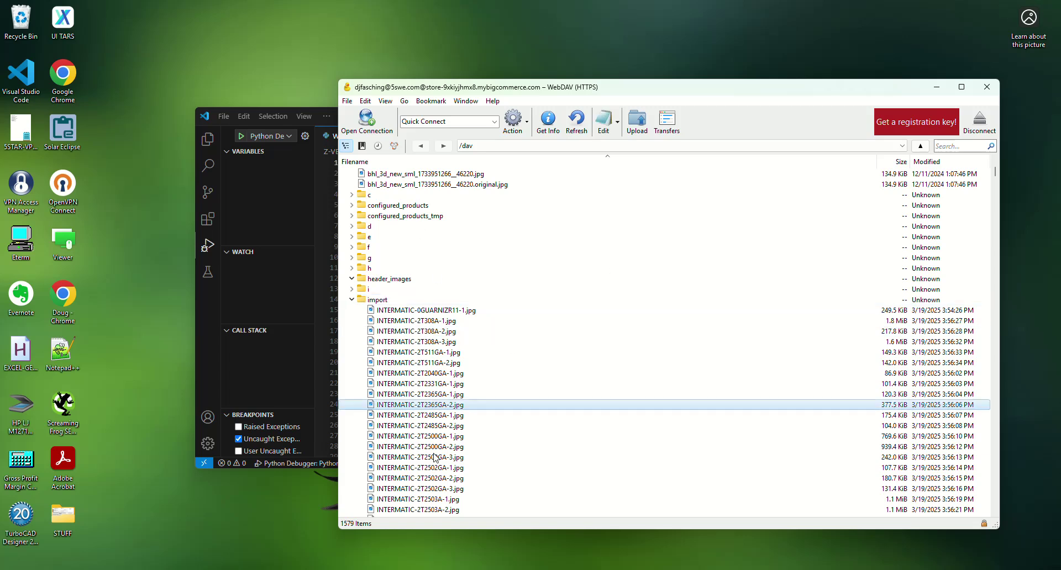
{"action": "left_click", "coordinate": [435, 458]}
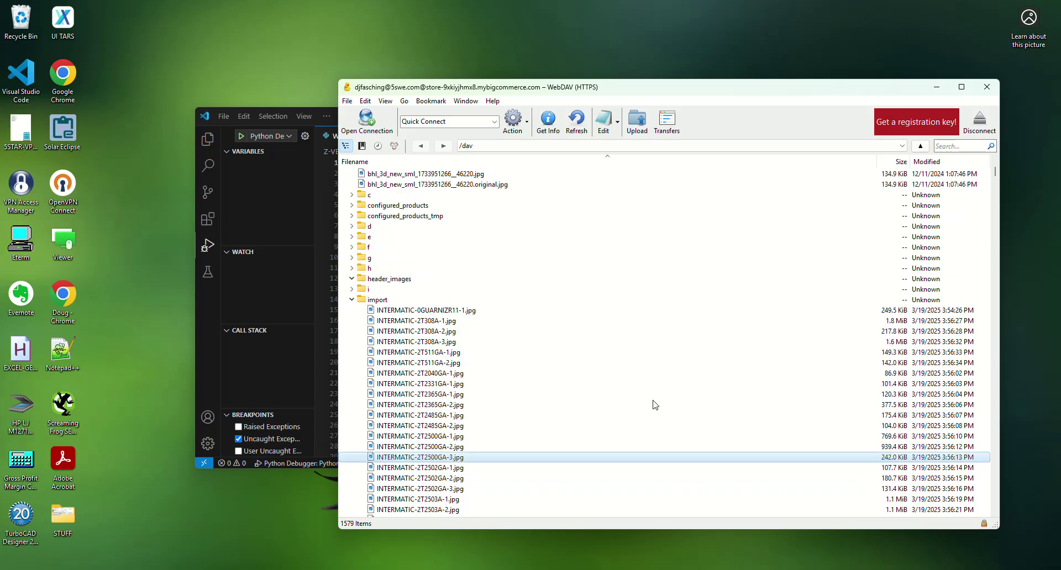
{"action": "scroll", "coordinate": [655, 405], "scroll_direction": "down", "scroll_amount": 2}
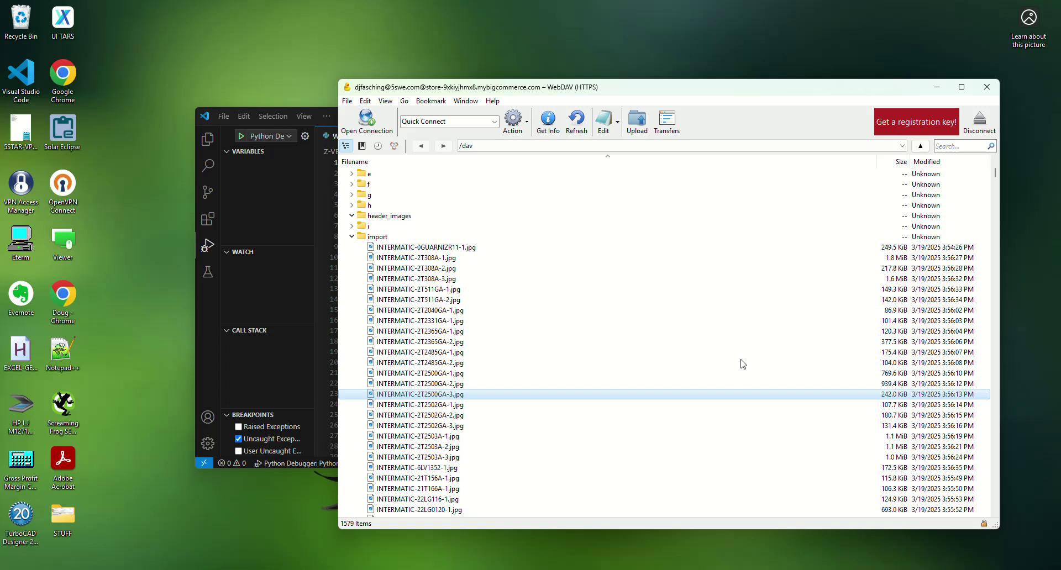
{"action": "left_click", "coordinate": [944, 89]}
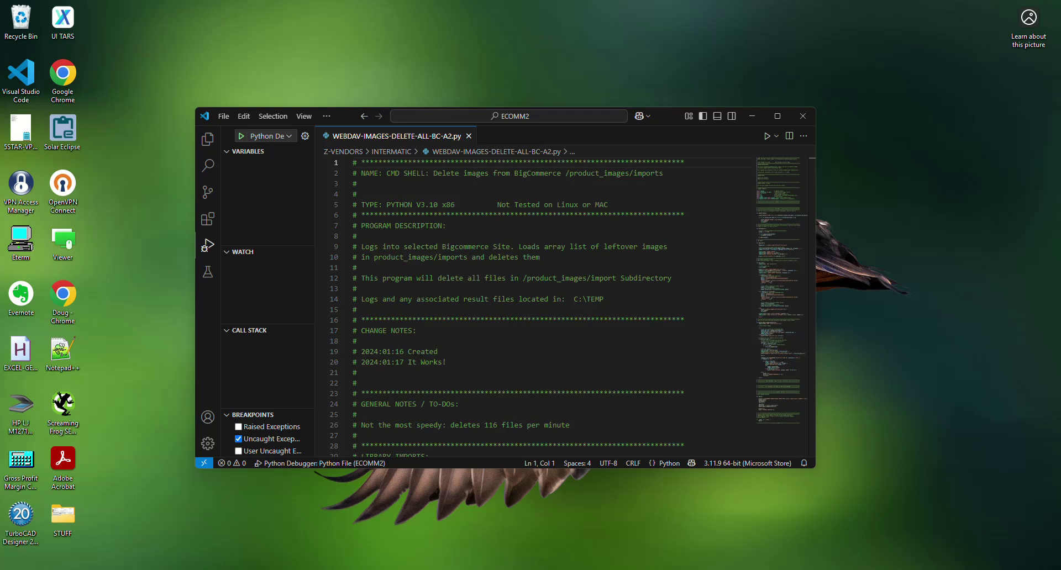